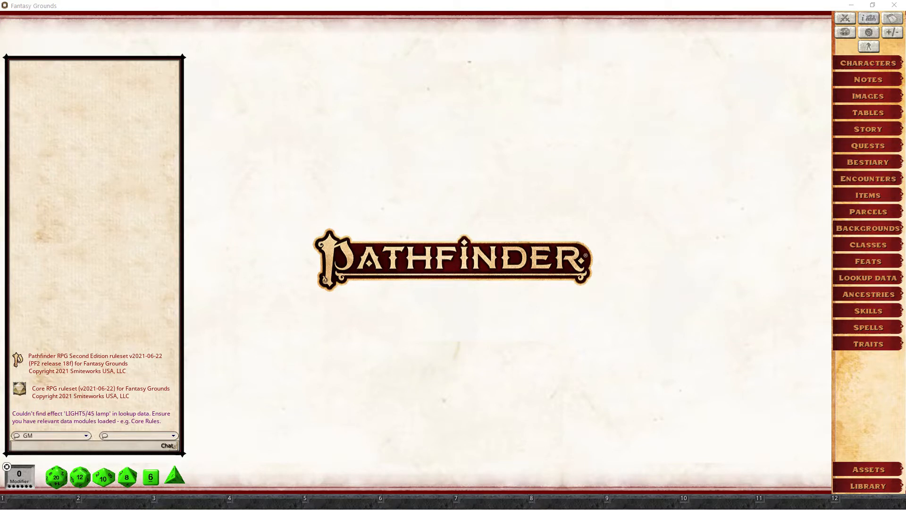
- Find the Pathfinder 2 RPG - Lost Omens Azarketi Web Supplement in the web store, review its product page, and close the browser
drag(905, 29, 536, 23)
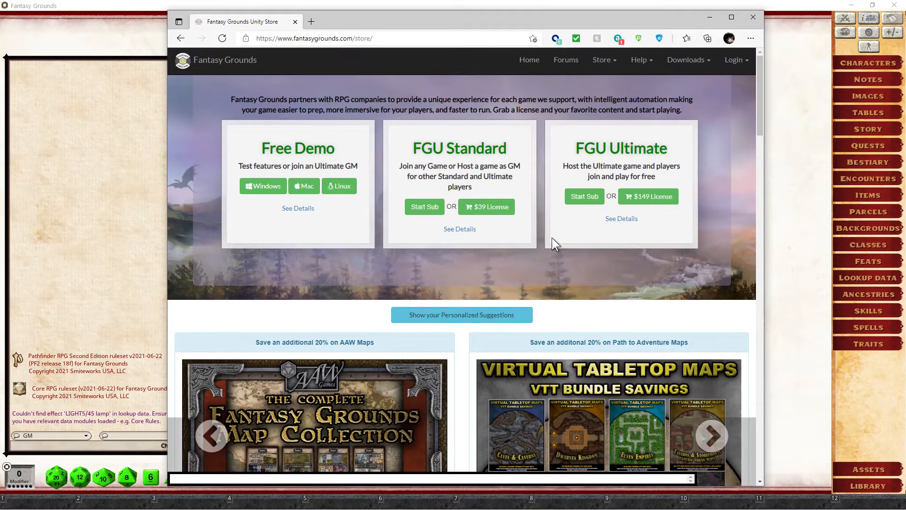
scroll(539, 274, down, 8)
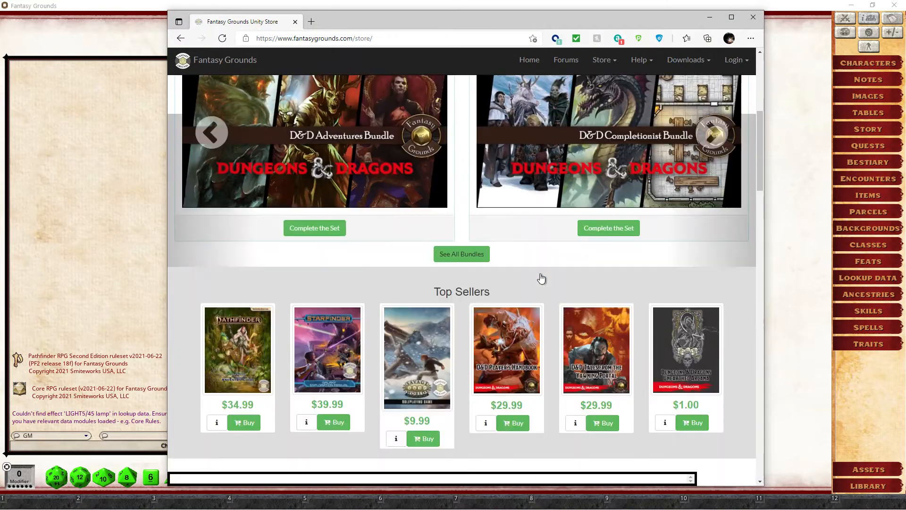
scroll(540, 273, down, 8)
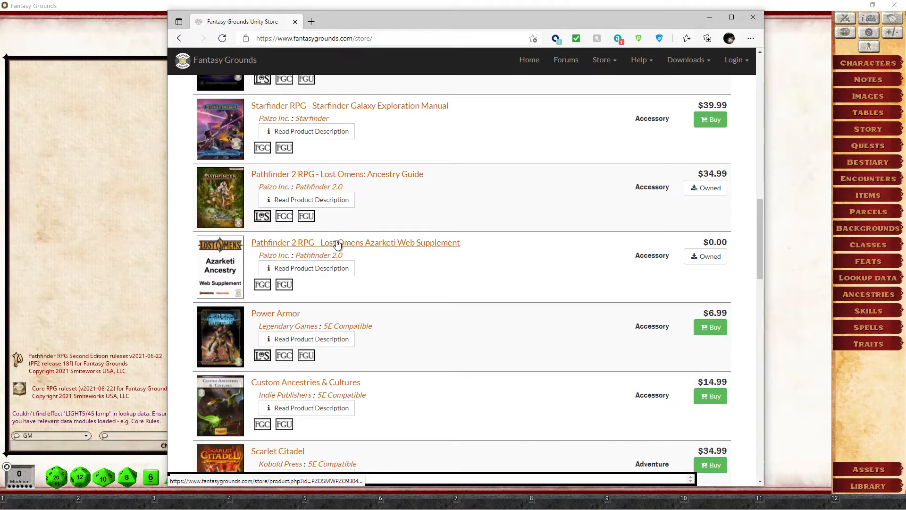
click(337, 244)
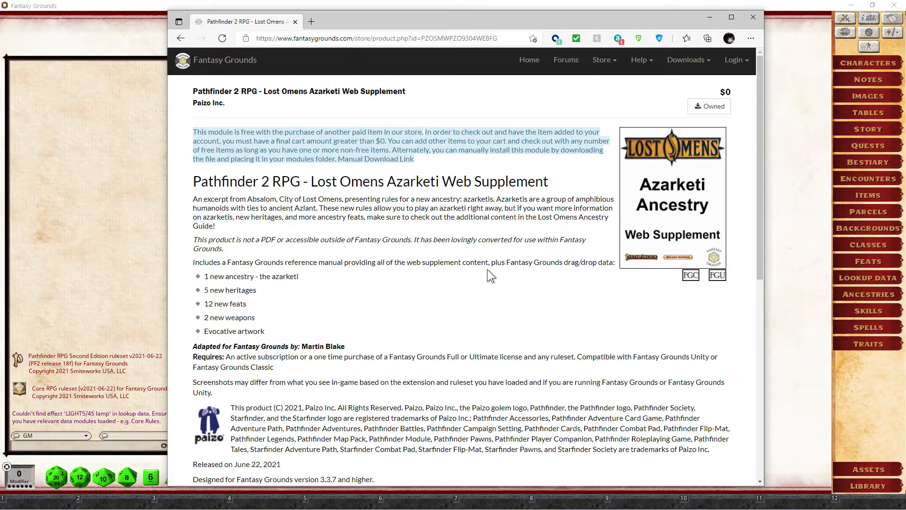
scroll(487, 269, down, 4)
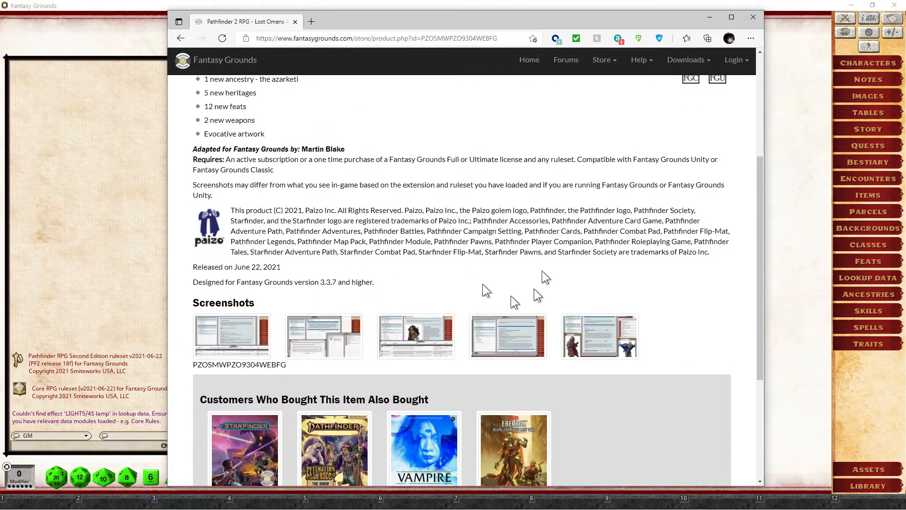
click(753, 18)
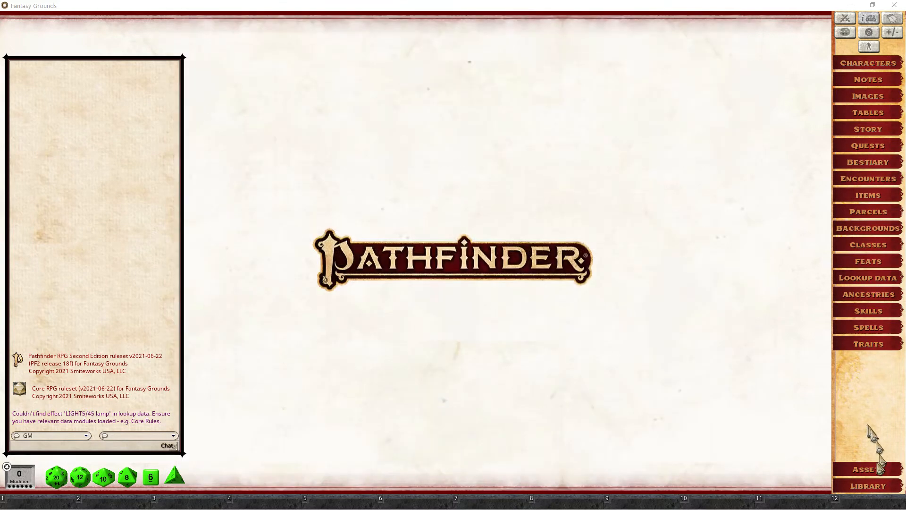
- Open the reference manual of the Pathfinder Lost Omens Azarketi Ancestry Web module from the library and reposition its window
click(870, 488)
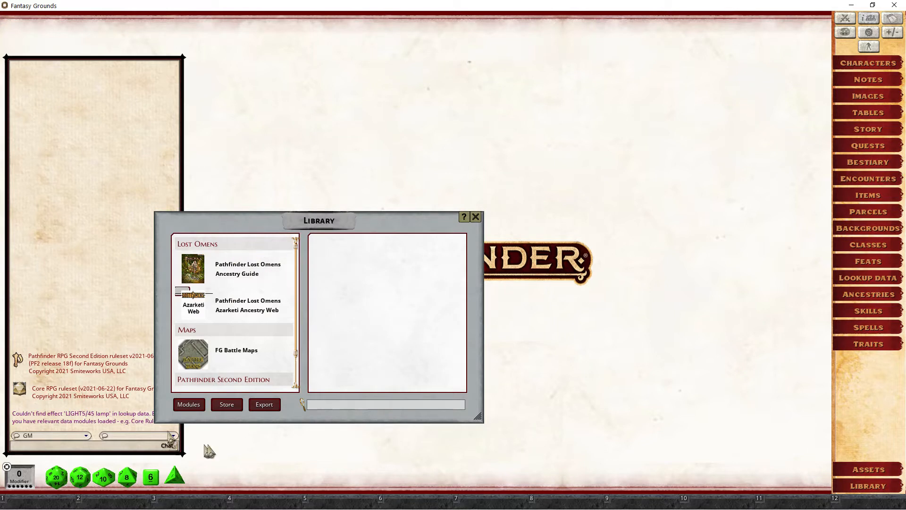
scroll(254, 293, down, 1)
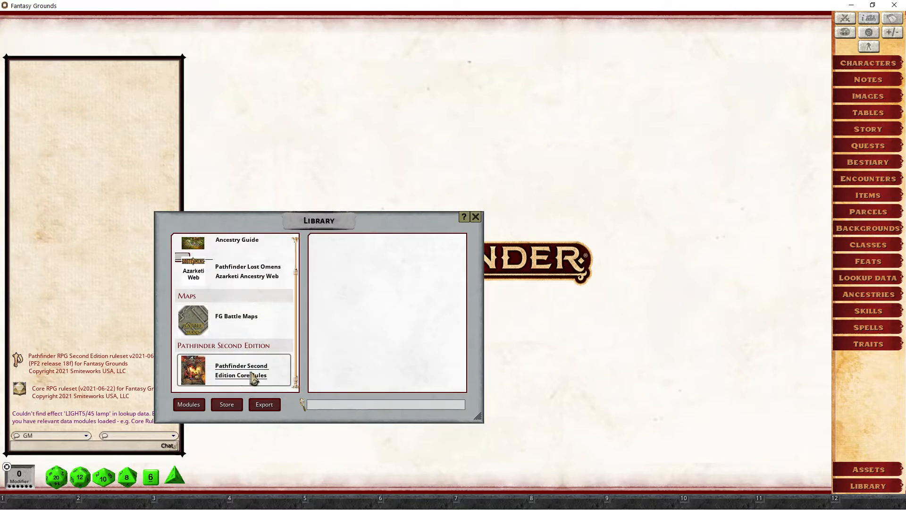
scroll(255, 375, up, 1)
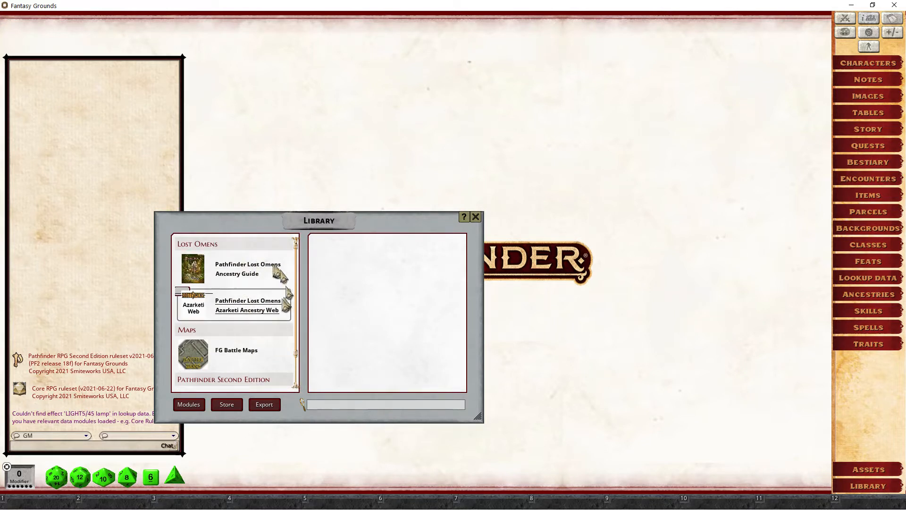
click(261, 315)
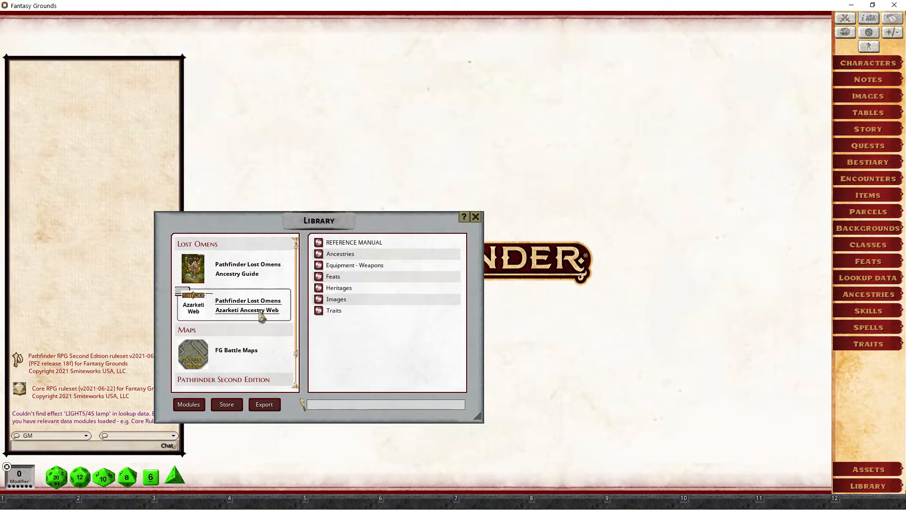
click(378, 247)
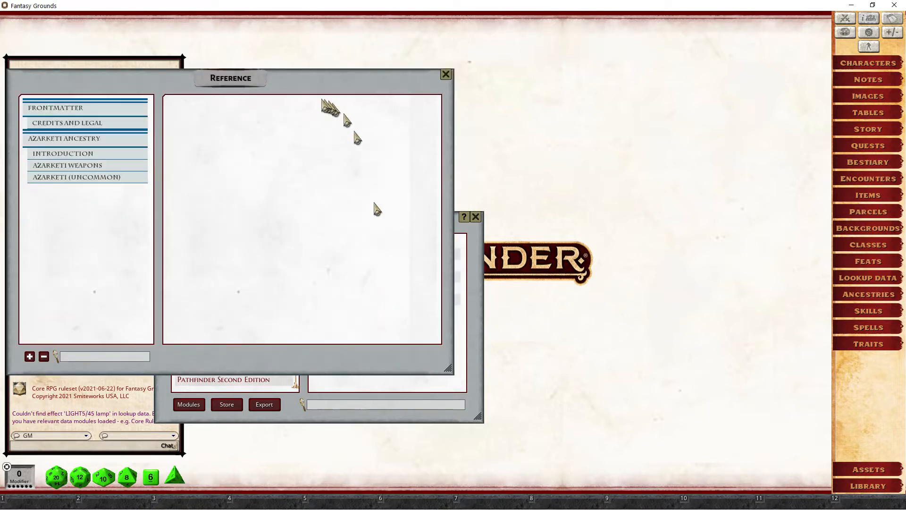
drag(251, 85, 462, 40)
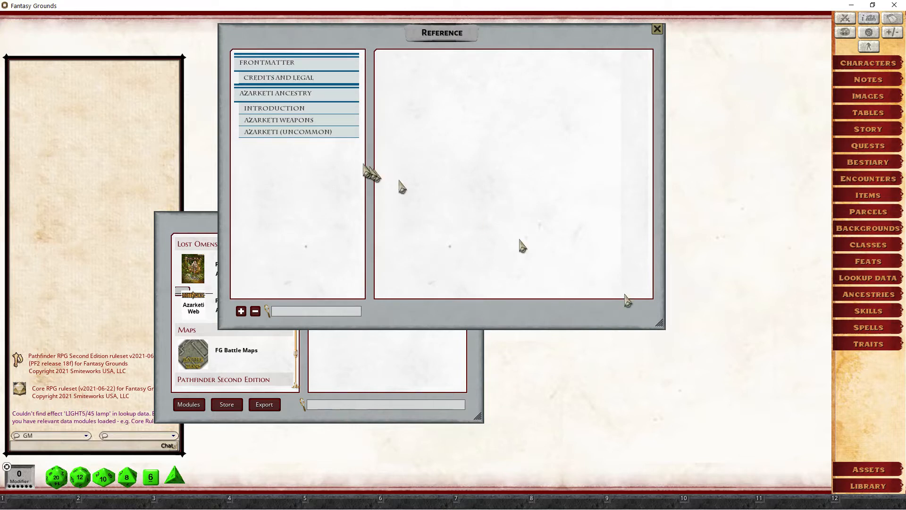
- Read the manual's Introduction and Azarketi Weapons sections, and view the Uncommon Martial Melee Weapons table
click(297, 110)
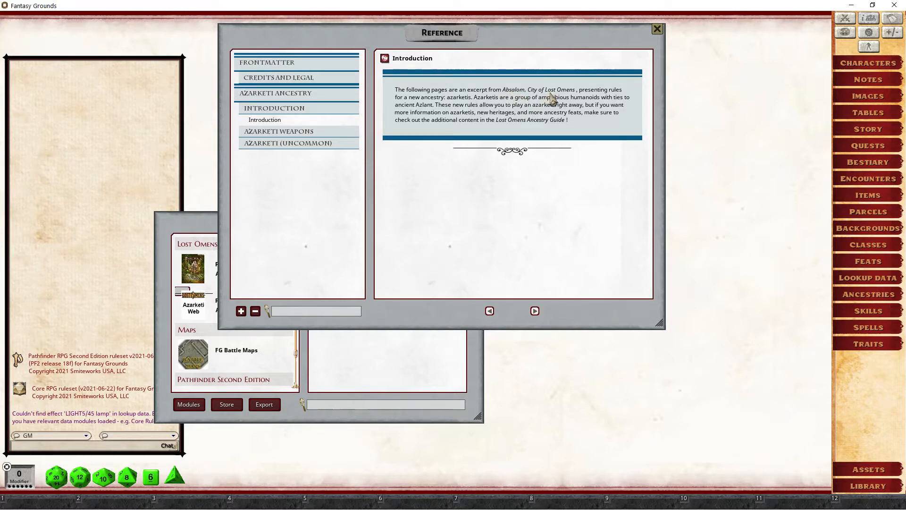
click(290, 133)
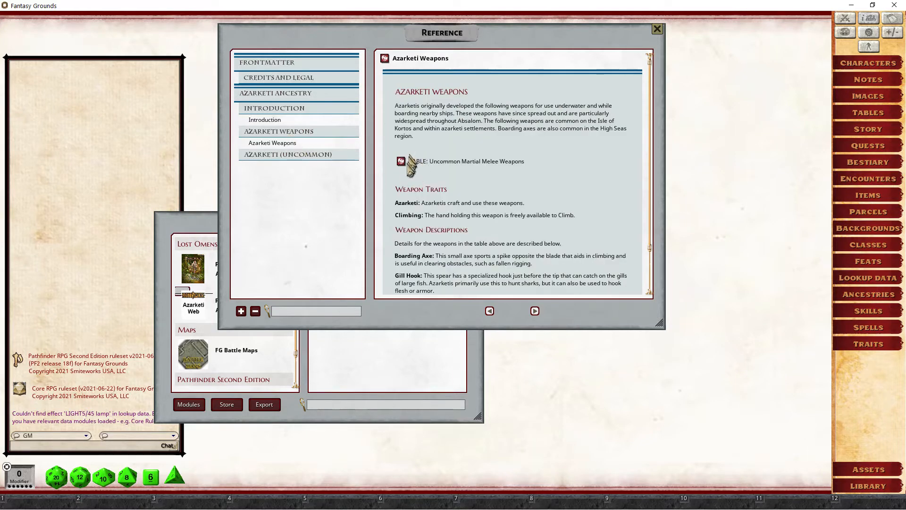
scroll(457, 189, down, 1)
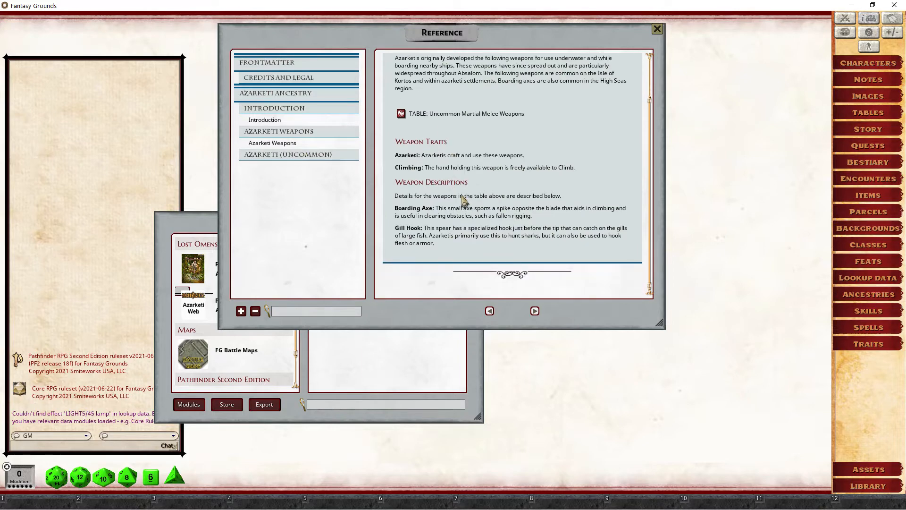
click(399, 113)
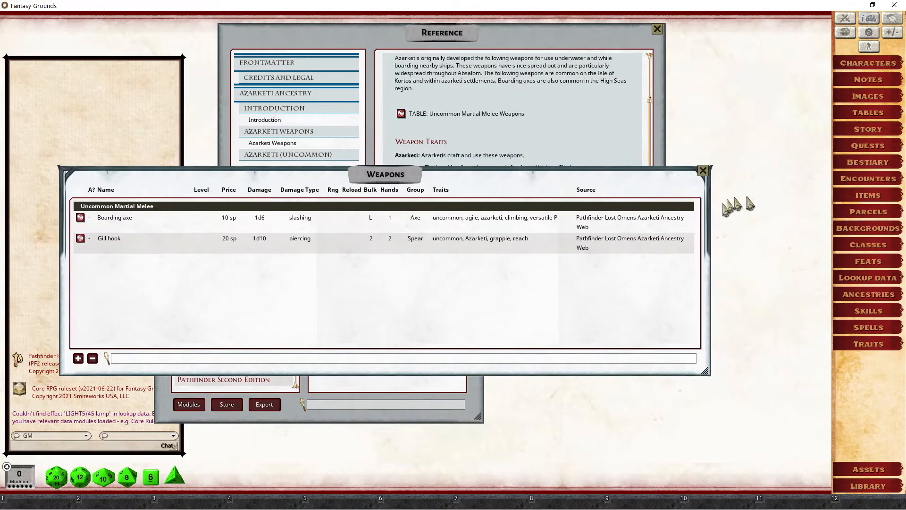
click(703, 170)
- Read the Overview and About Azarketi pages in the manual's Azarketi (Uncommon) section
click(300, 156)
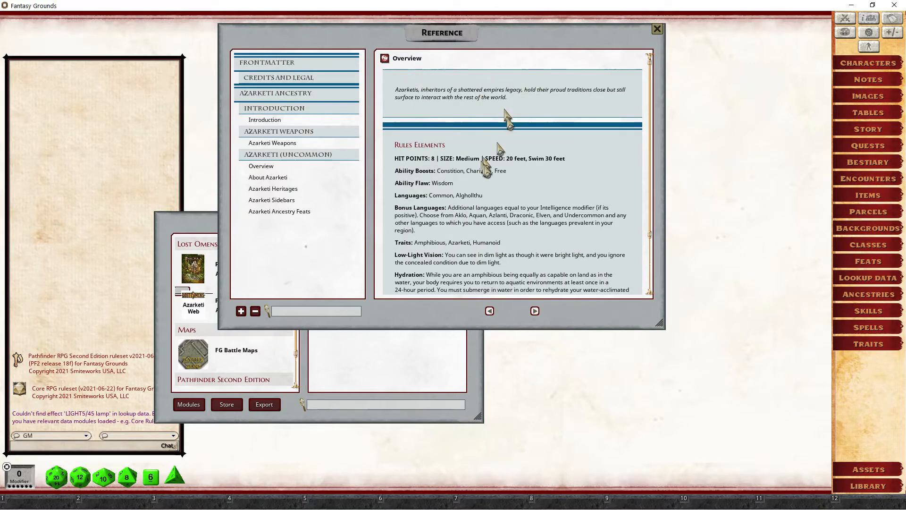
scroll(481, 172, down, 1)
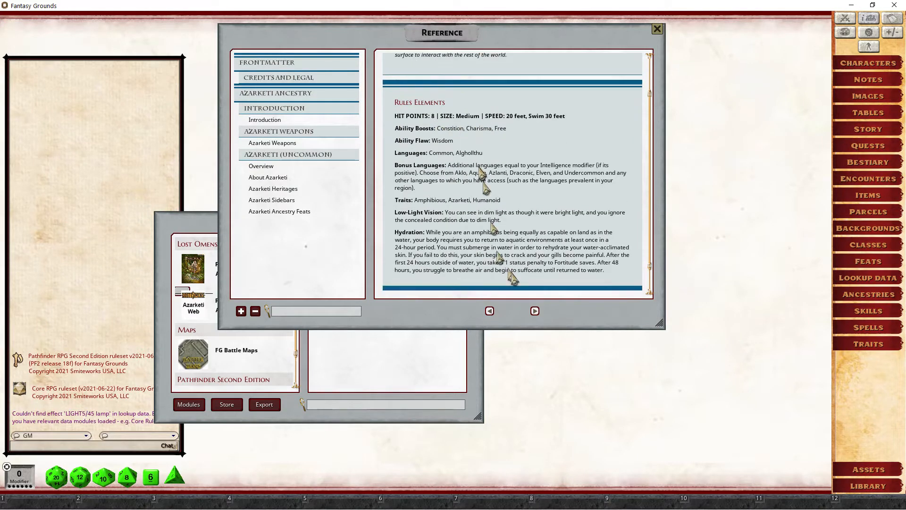
click(535, 310)
scroll(568, 150, down, 20)
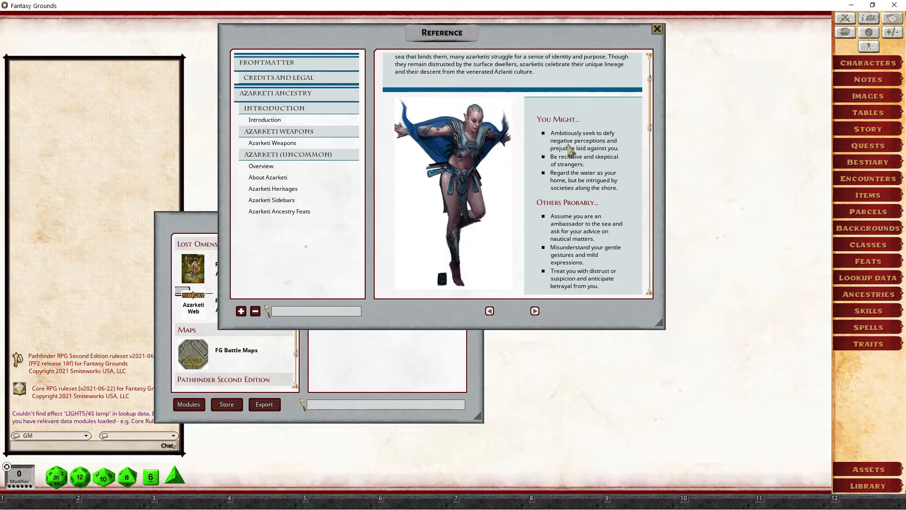
scroll(569, 150, down, 5)
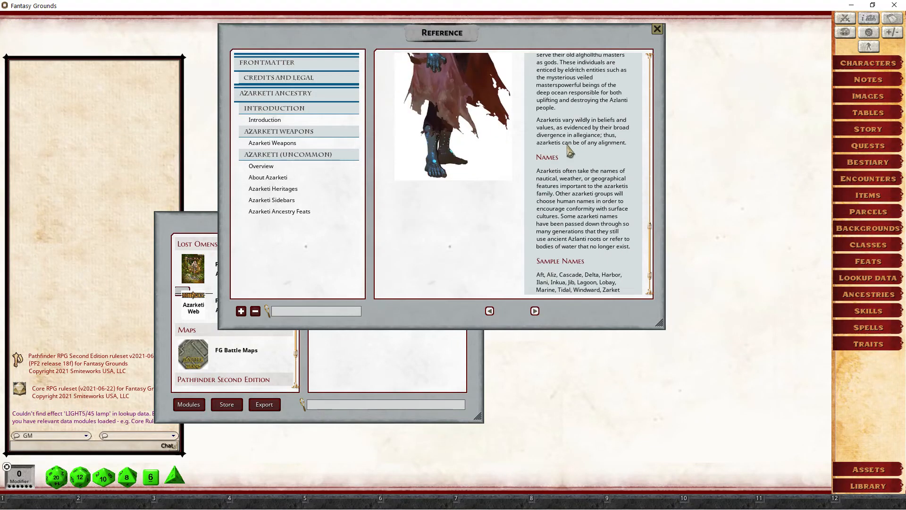
- Read through the Azarketi Heritages page of the reference manual
click(535, 311)
scroll(581, 183, down, 1)
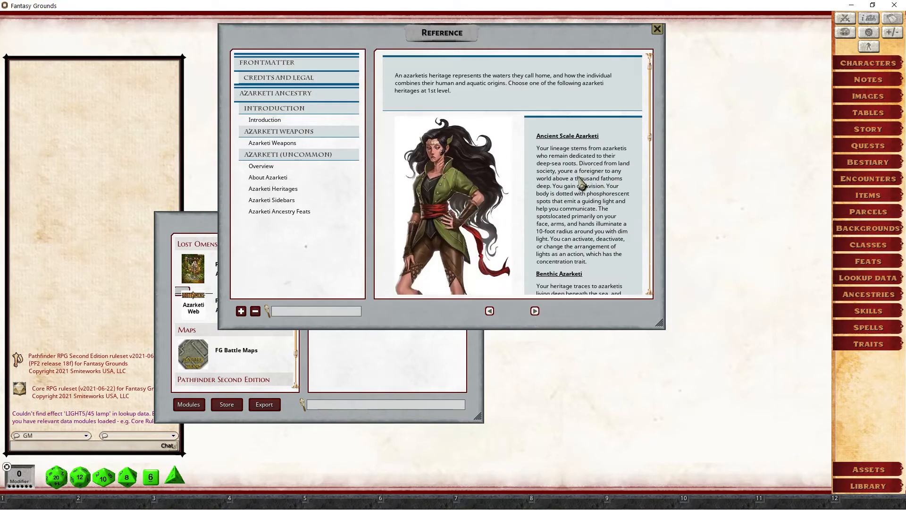
scroll(579, 183, up, 1)
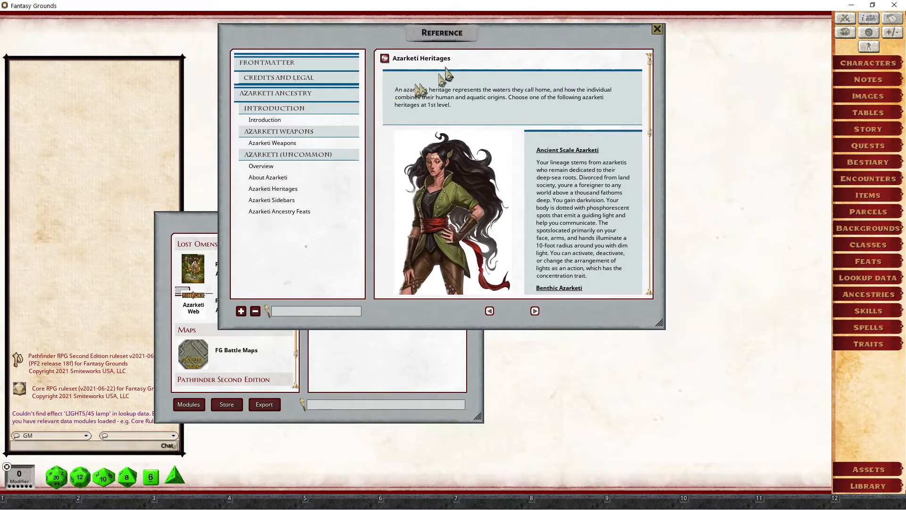
scroll(618, 154, down, 5)
scroll(618, 153, down, 20)
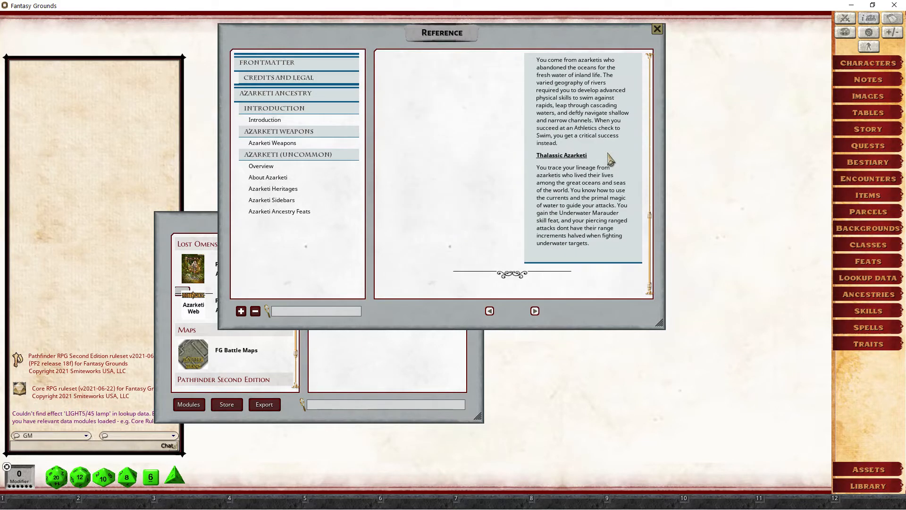
scroll(609, 158, up, 20)
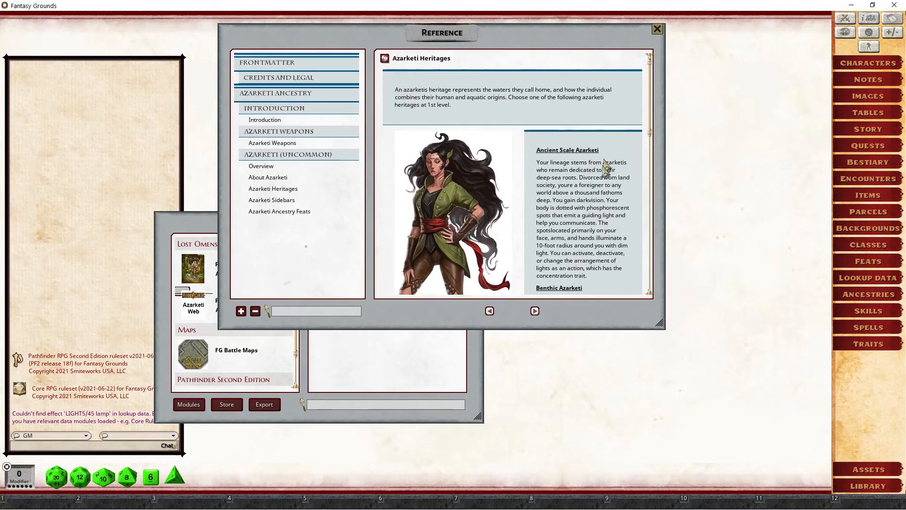
- Review the Azarketi Sidebars and Azarketi Ancestry Feats pages, and close the reference manual
click(535, 311)
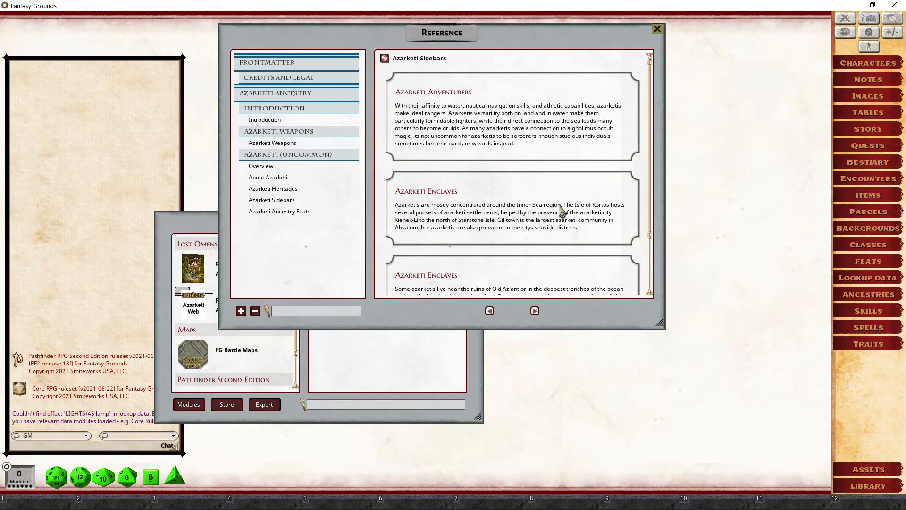
click(295, 212)
scroll(548, 212, down, 2)
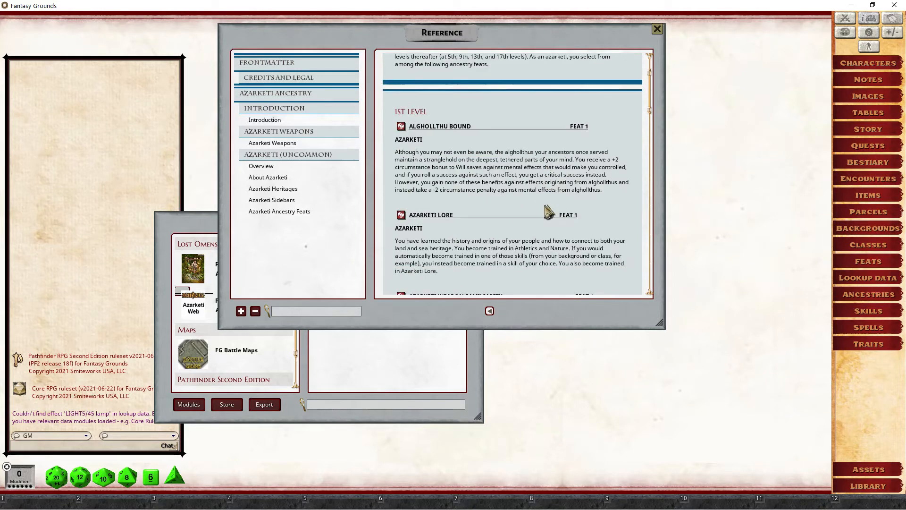
scroll(548, 212, down, 12)
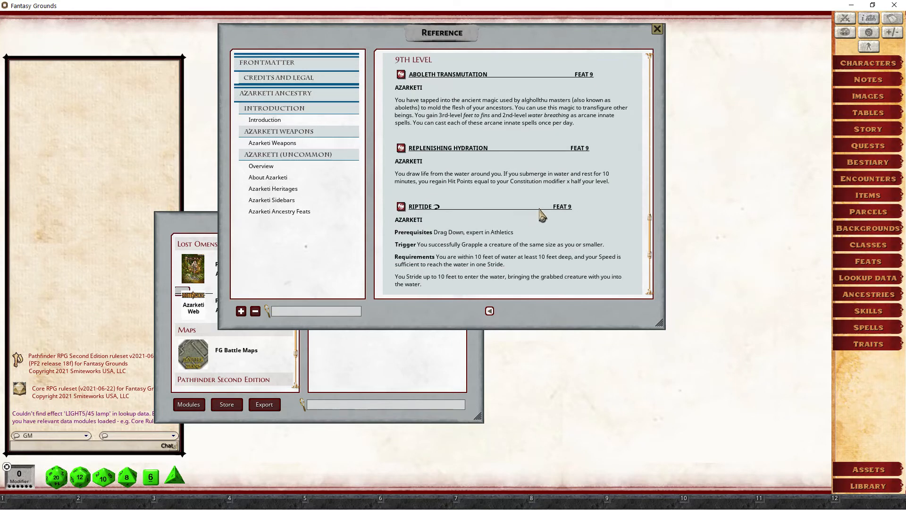
scroll(542, 215, down, 4)
click(286, 199)
scroll(472, 222, down, 5)
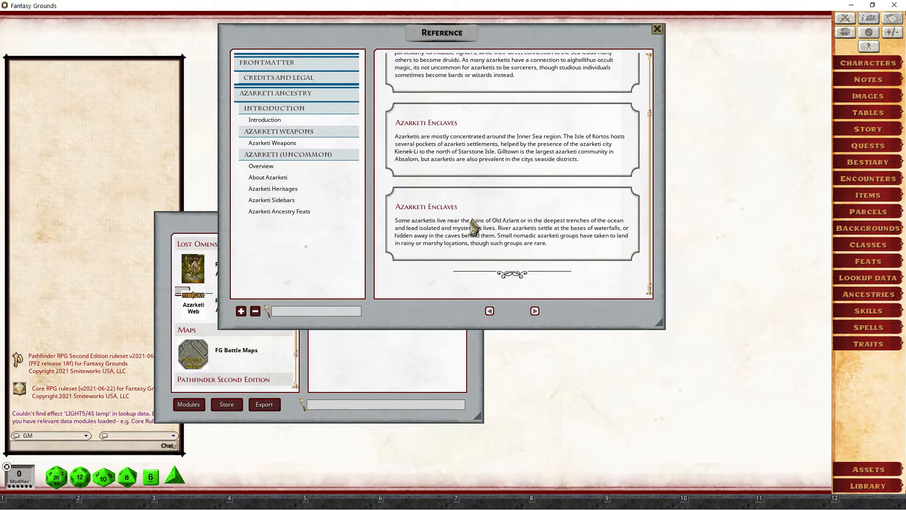
scroll(473, 226, up, 5)
click(657, 30)
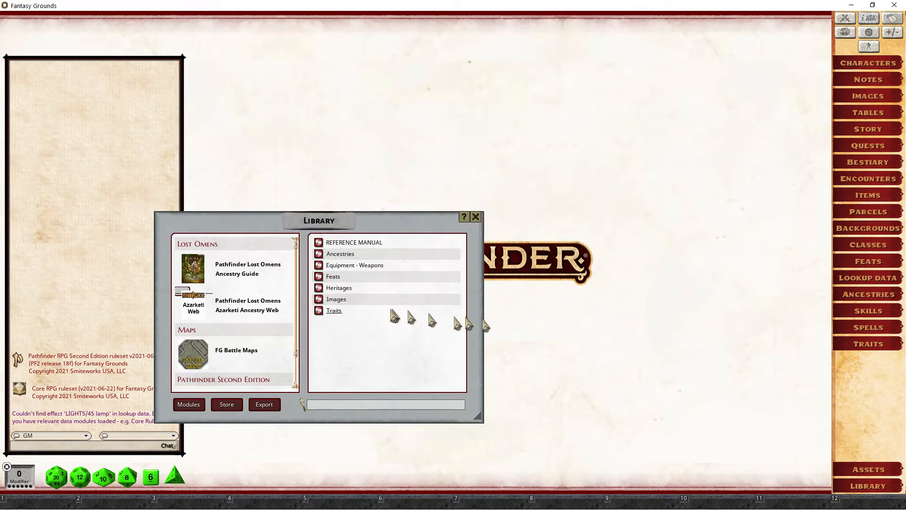
- Open the module's Heritages list, move it fully into view, look through its entries, and close it
click(339, 287)
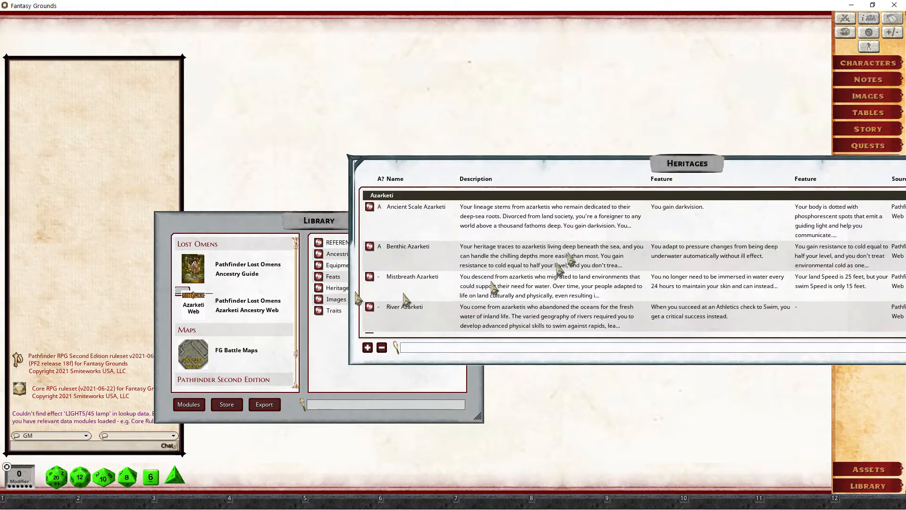
drag(565, 168, 329, 117)
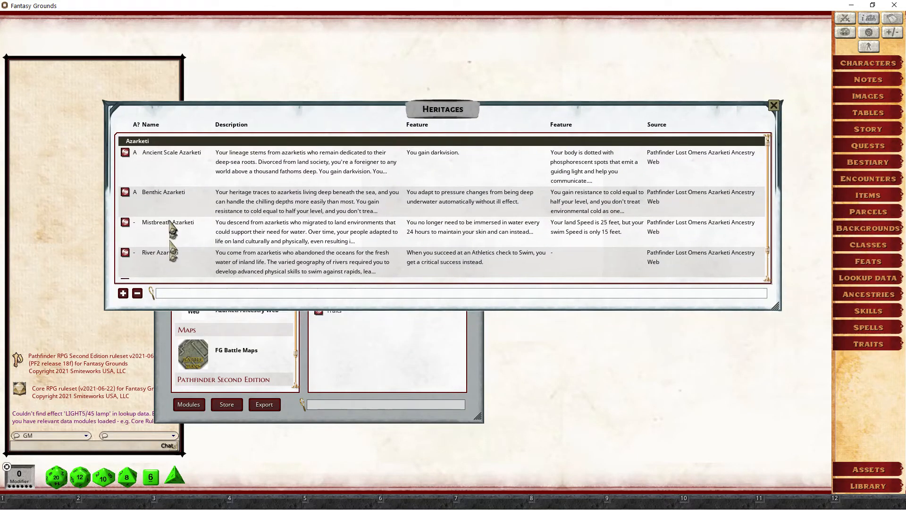
scroll(172, 227, down, 1)
scroll(189, 231, up, 1)
click(774, 105)
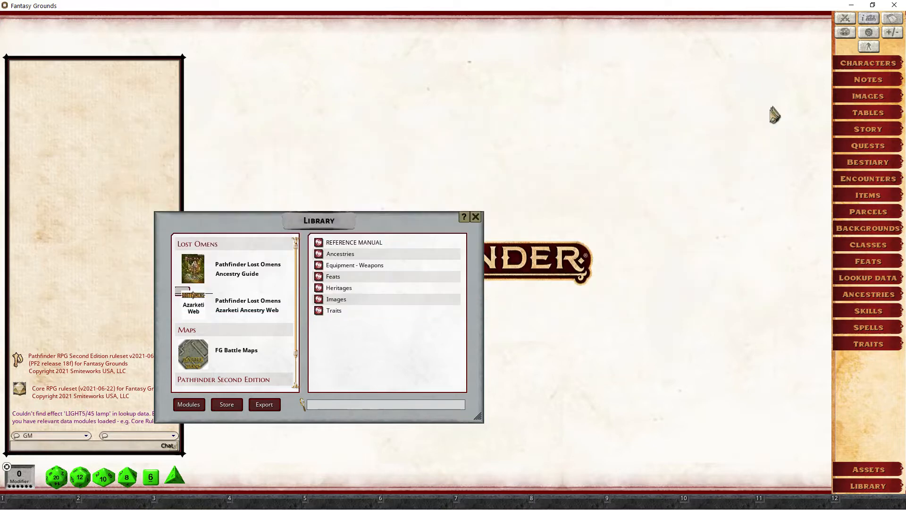
- Open the module's Feats list, move it fully into view, and look through the feats by level
click(448, 277)
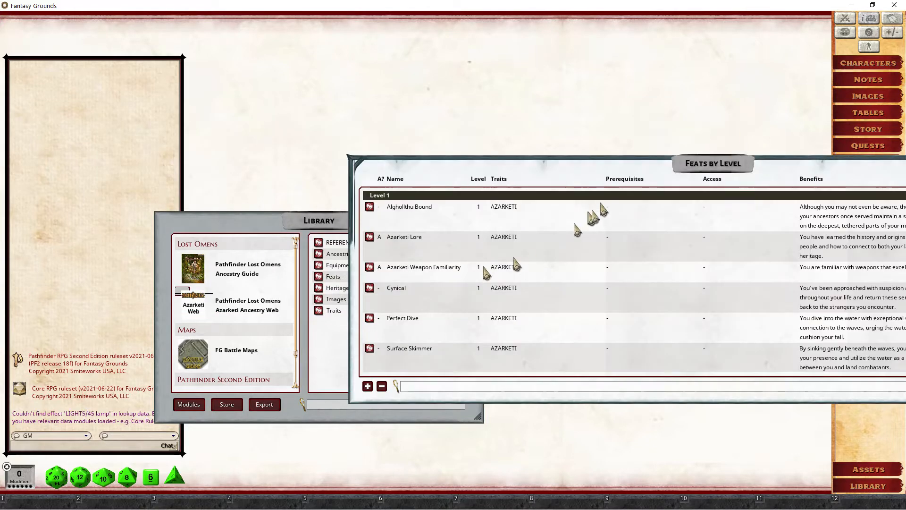
drag(613, 181, 297, 154)
scroll(298, 154, down, 5)
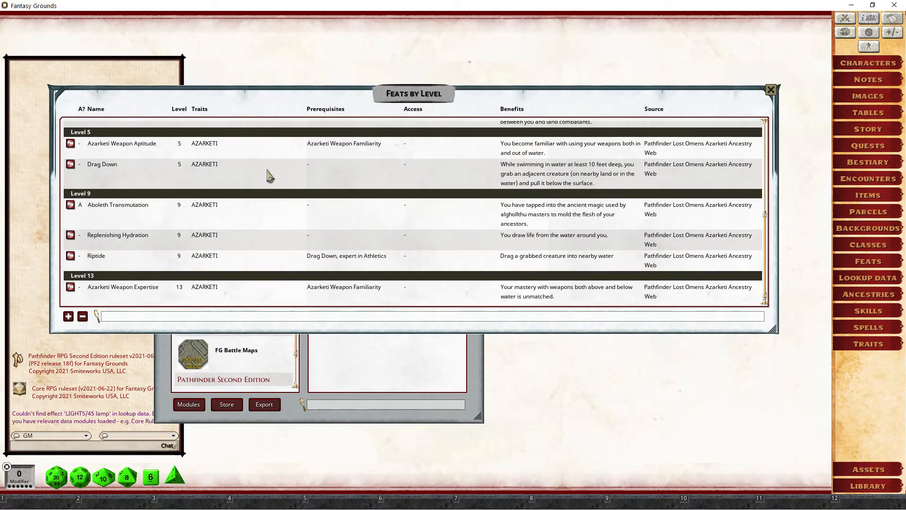
scroll(307, 229, up, 5)
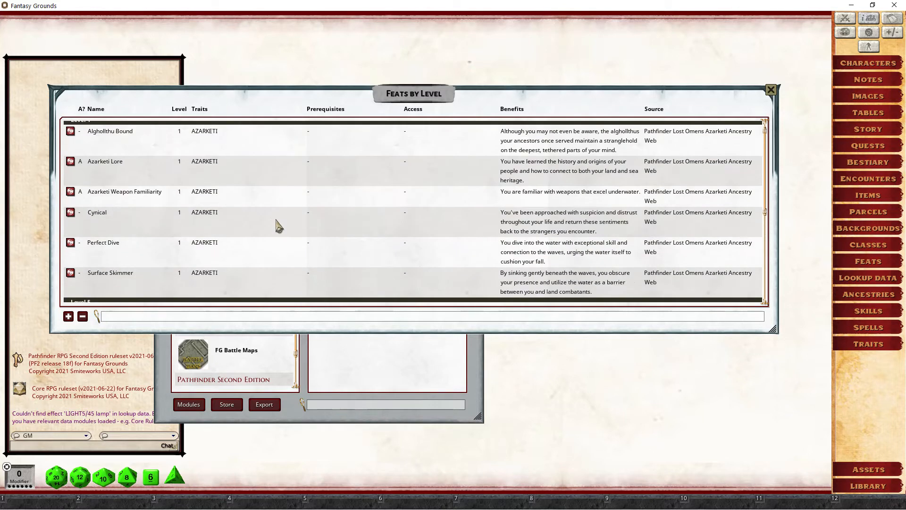
- Close the feats list and read the Introduction to Azarketis and Azarketis of the Inner Sea pages in the Lost Omens Ancestry Guide's reference manual
click(771, 90)
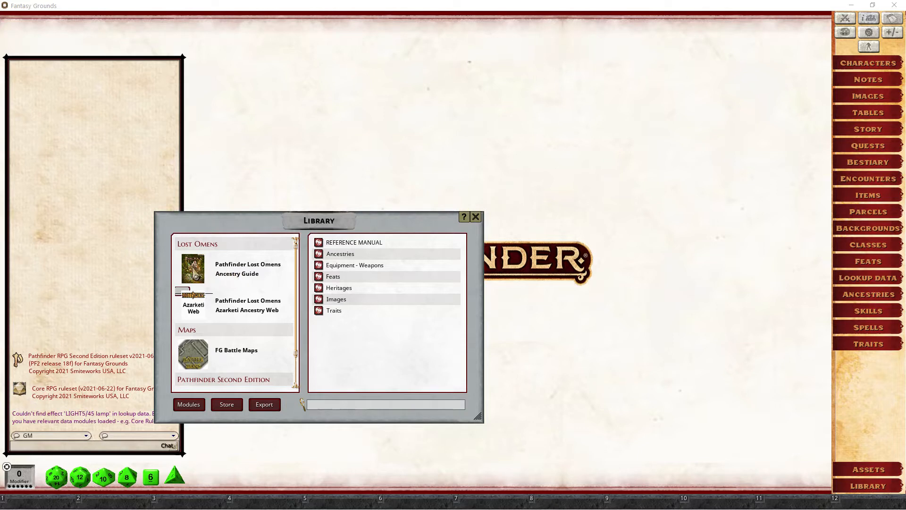
click(201, 273)
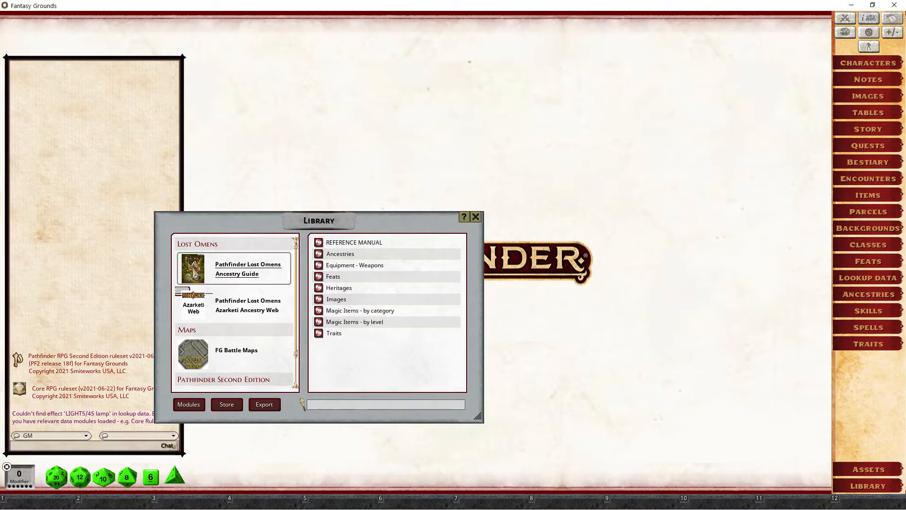
click(359, 244)
click(290, 240)
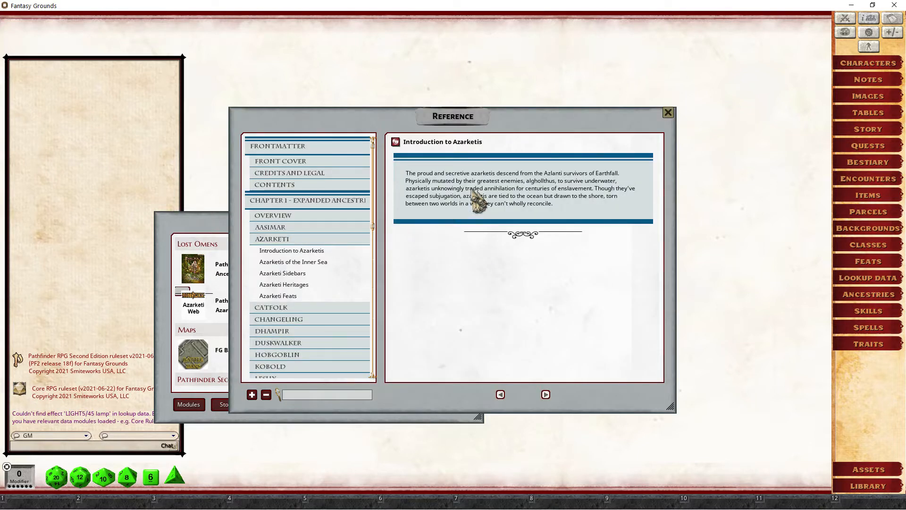
click(312, 263)
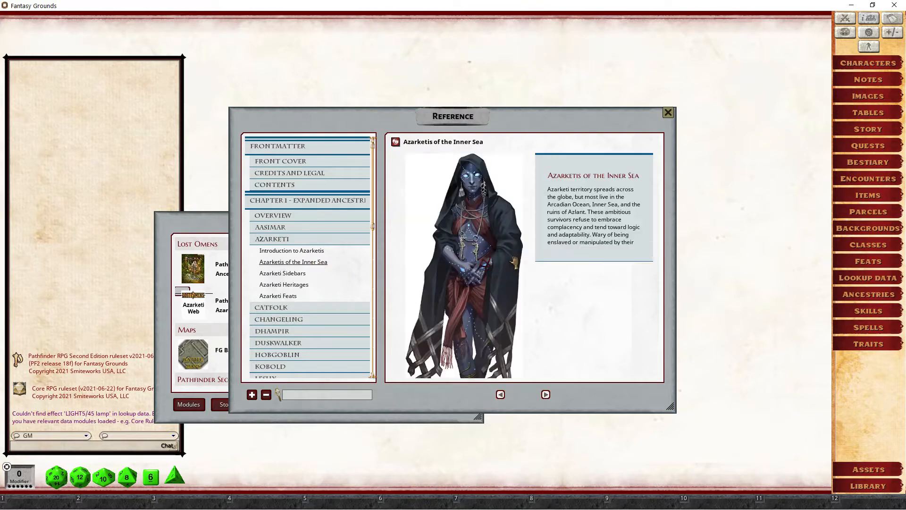
scroll(536, 246, down, 5)
scroll(536, 246, down, 10)
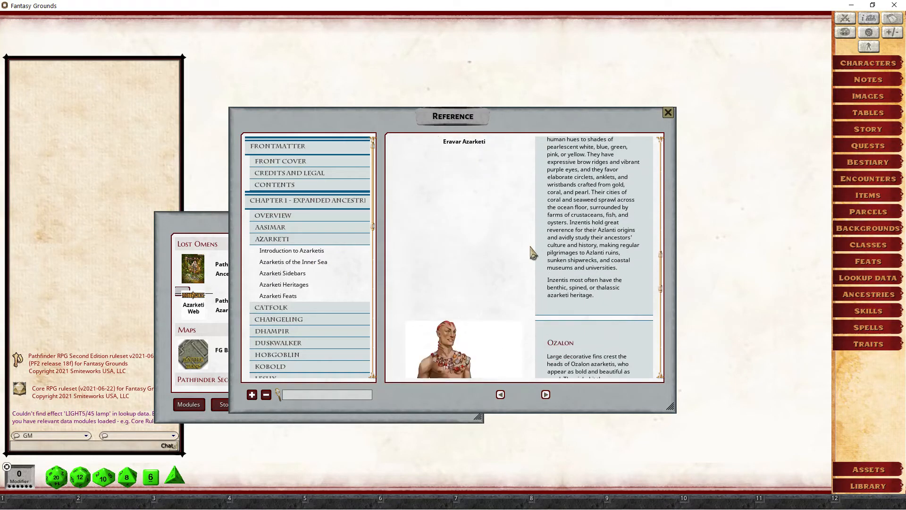
- Review the Azarketi Heritages and Azarketi Feats pages of the Ancestry Guide, and close the reference manual
click(312, 285)
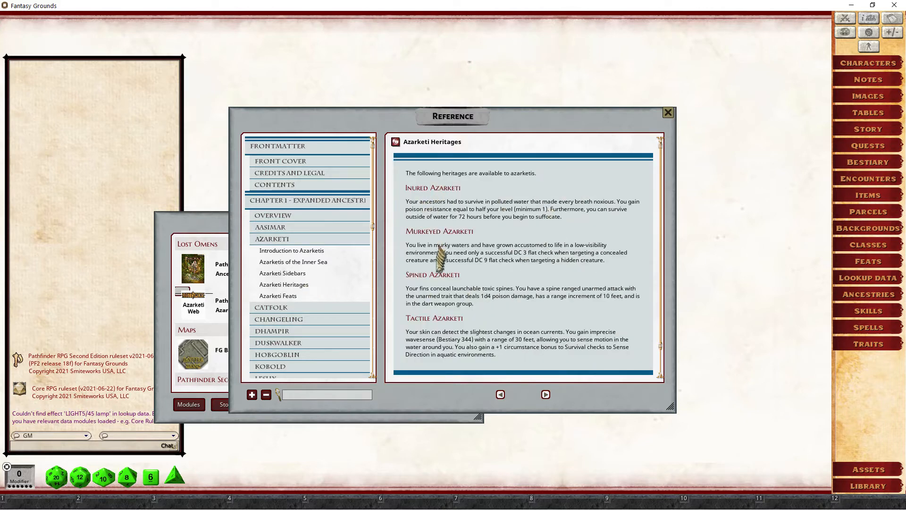
click(297, 296)
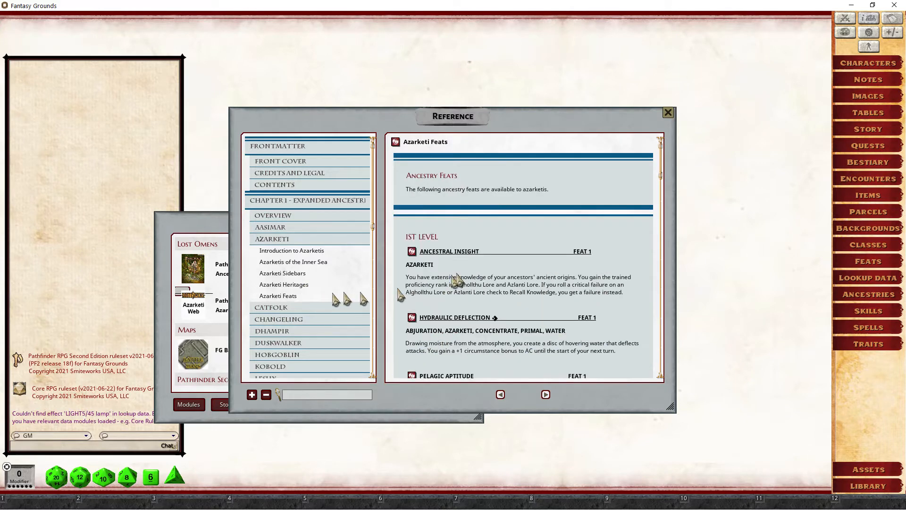
scroll(514, 240, down, 5)
scroll(514, 240, down, 10)
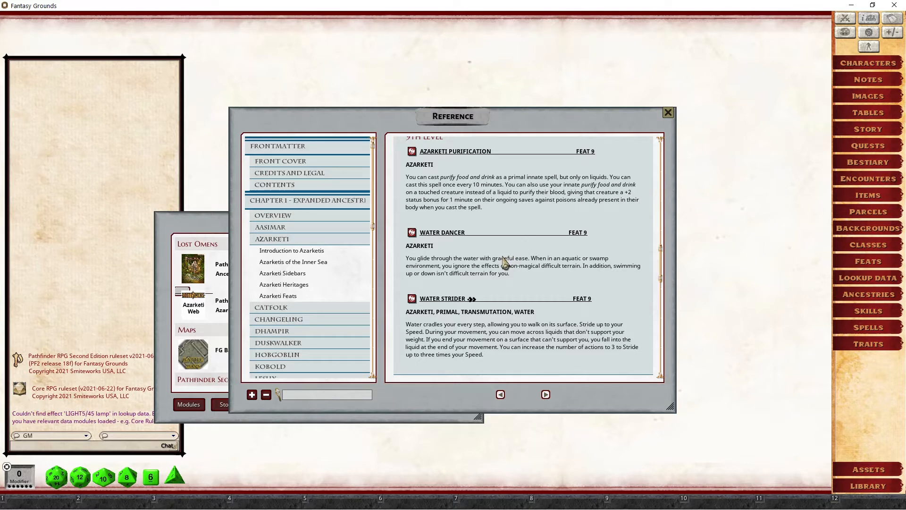
click(667, 112)
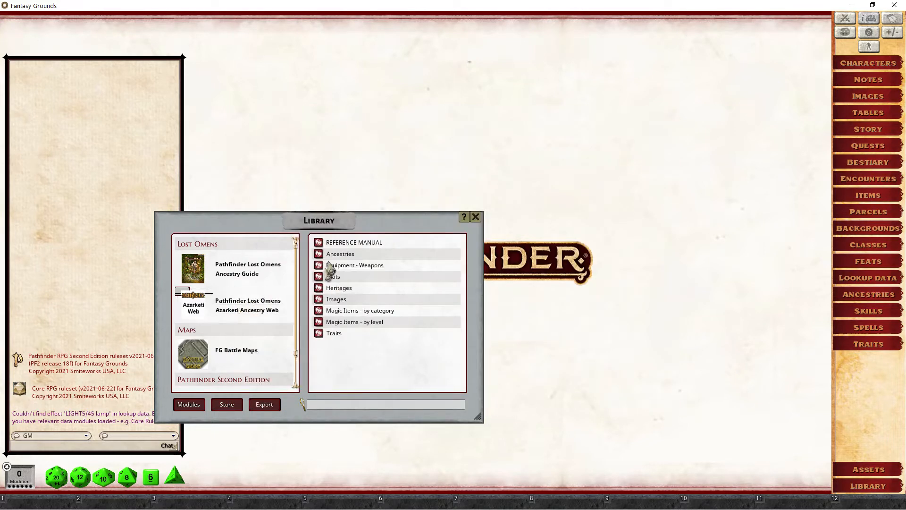
- Open the Ancestry Guide's Ancestries list, move it fully into view, look through its entries, and close it
click(340, 254)
drag(557, 187, 331, 161)
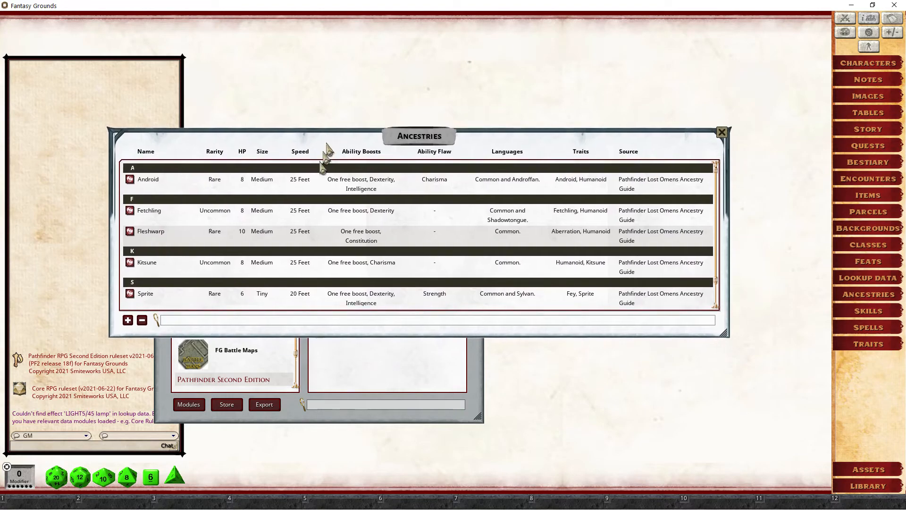
scroll(333, 233, down, 1)
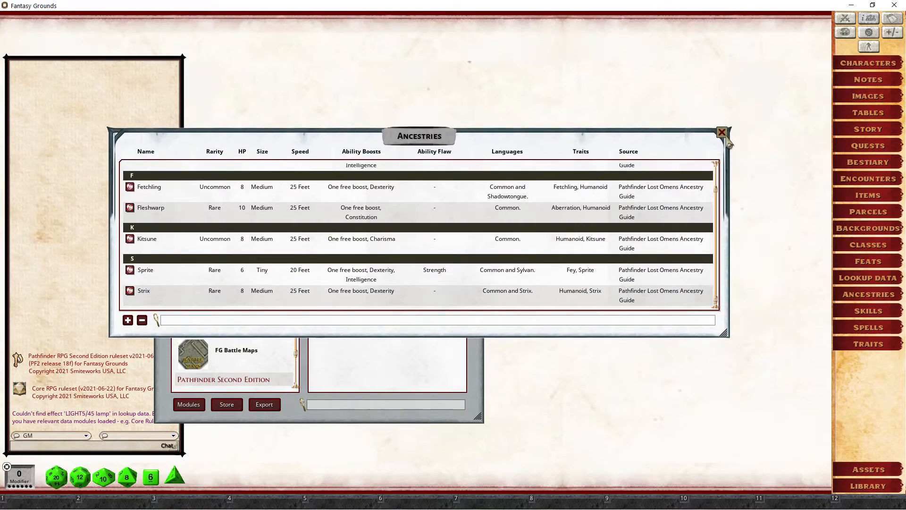
click(721, 132)
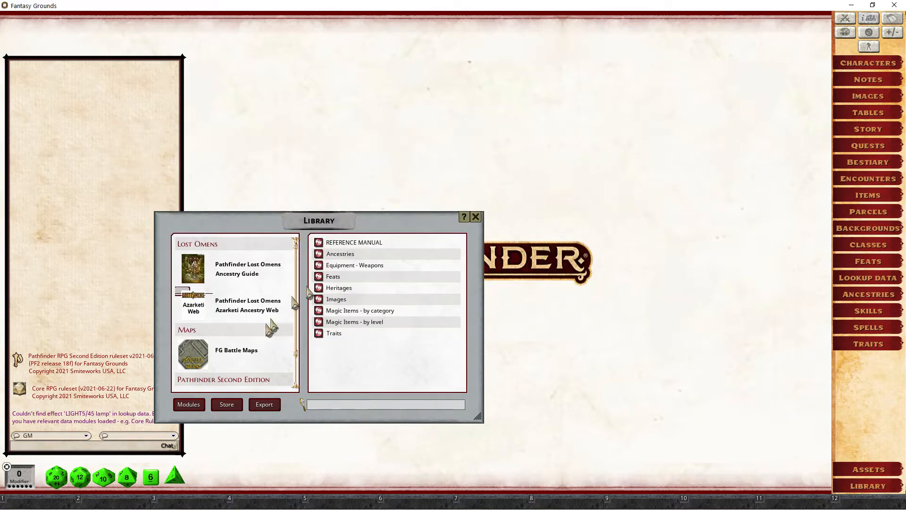
- View the Azarketi ancestry record from the Azarketi Ancestry Web module's ancestry index, and close both windows
click(340, 258)
click(388, 196)
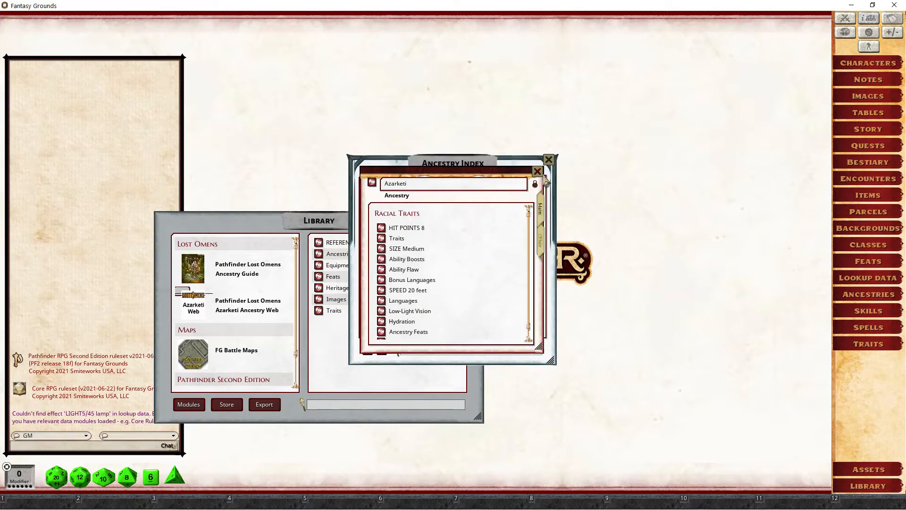
click(537, 171)
click(549, 160)
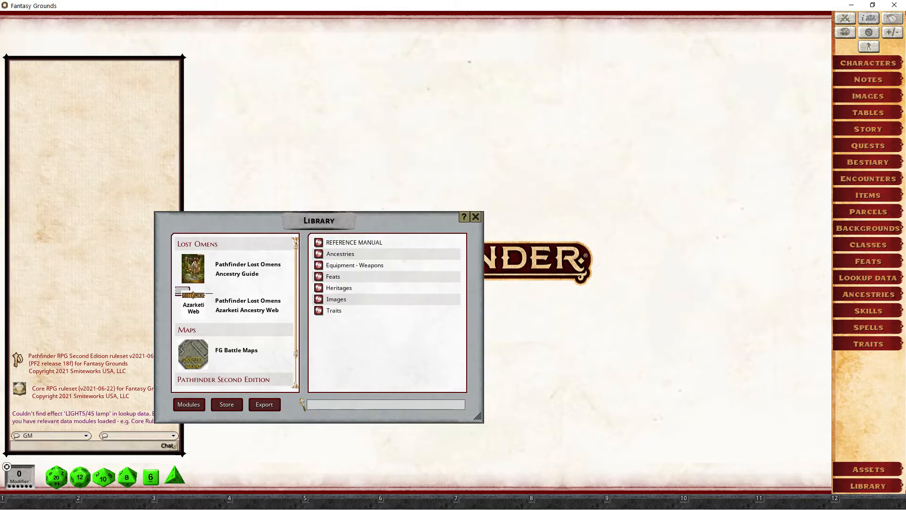
- Close the library and create a new character named Az Test, with its sheet and tracker side by side
click(477, 217)
click(881, 63)
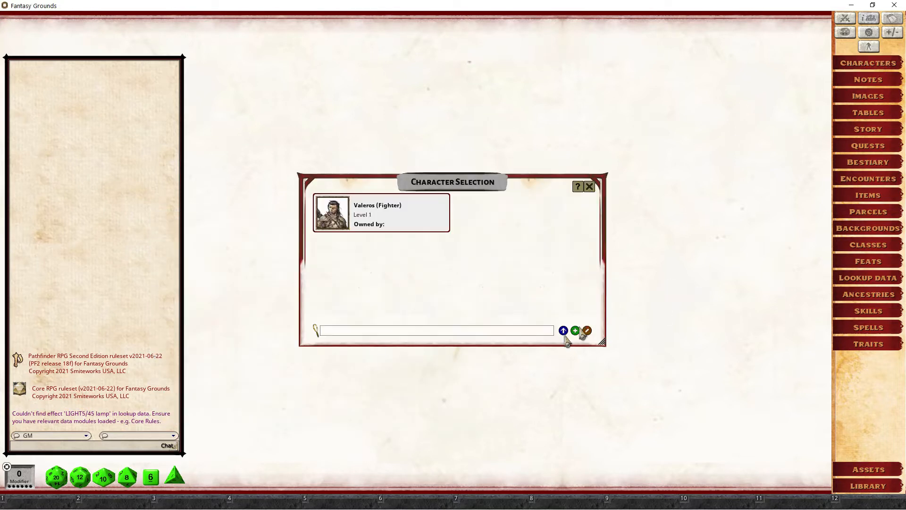
click(576, 331)
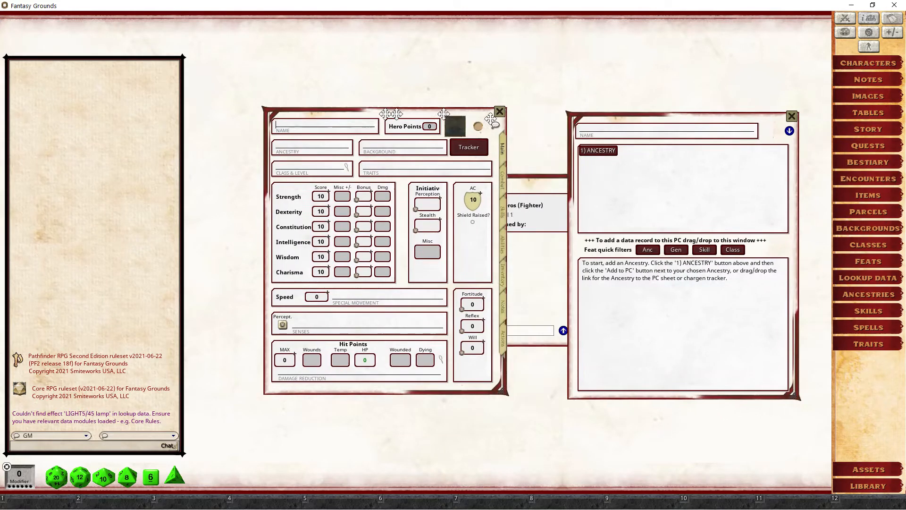
drag(682, 190, 522, 178)
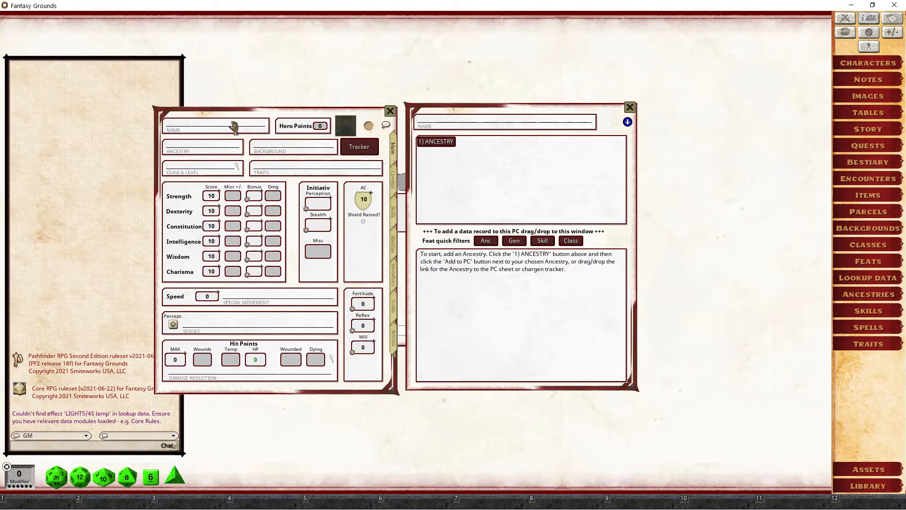
text(Az Test)
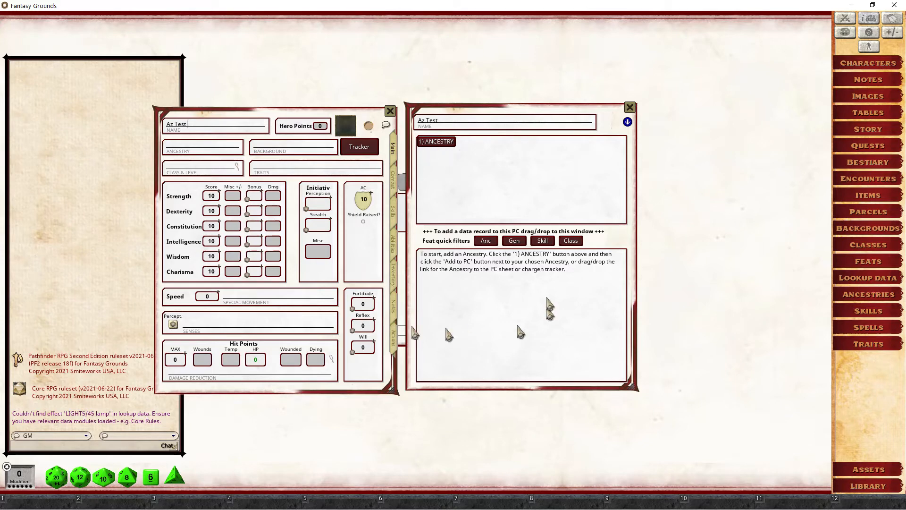
- Add the Azarketi ancestry to Az Test and choose Strength as the free ability boost
click(446, 147)
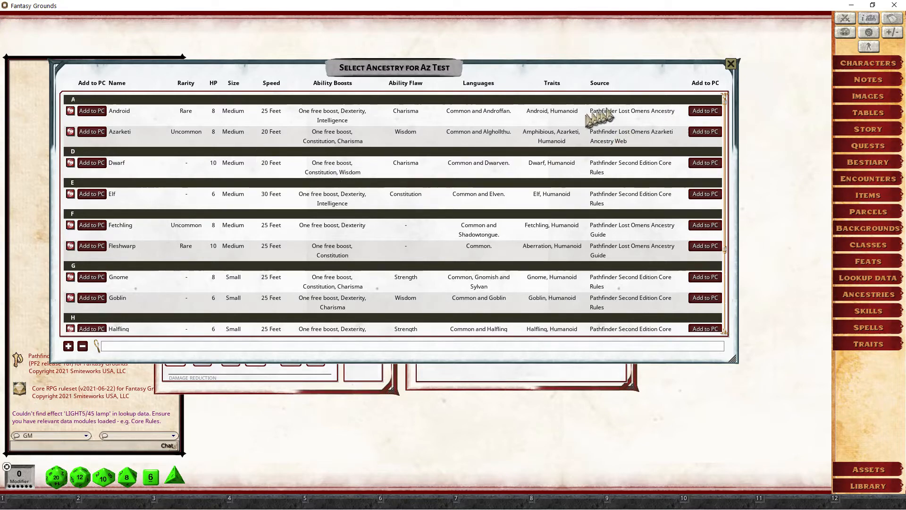
scroll(623, 226, down, 4)
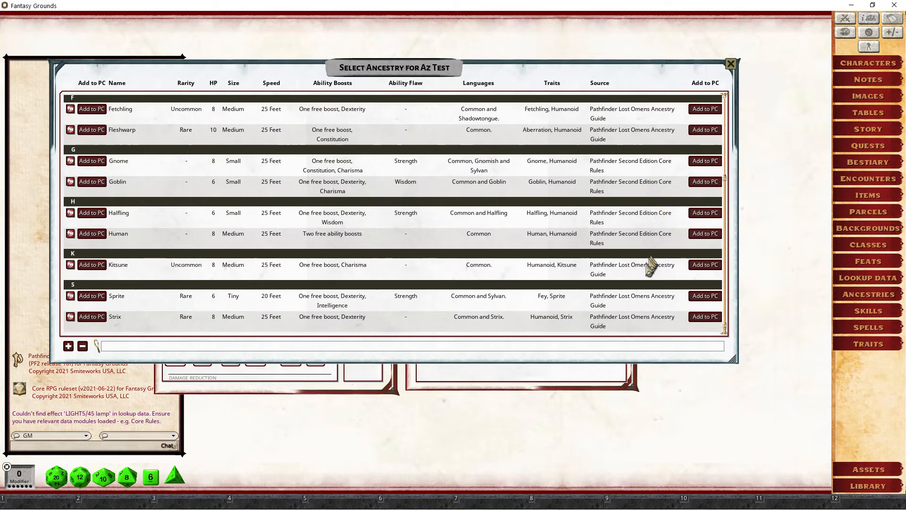
scroll(658, 276, up, 4)
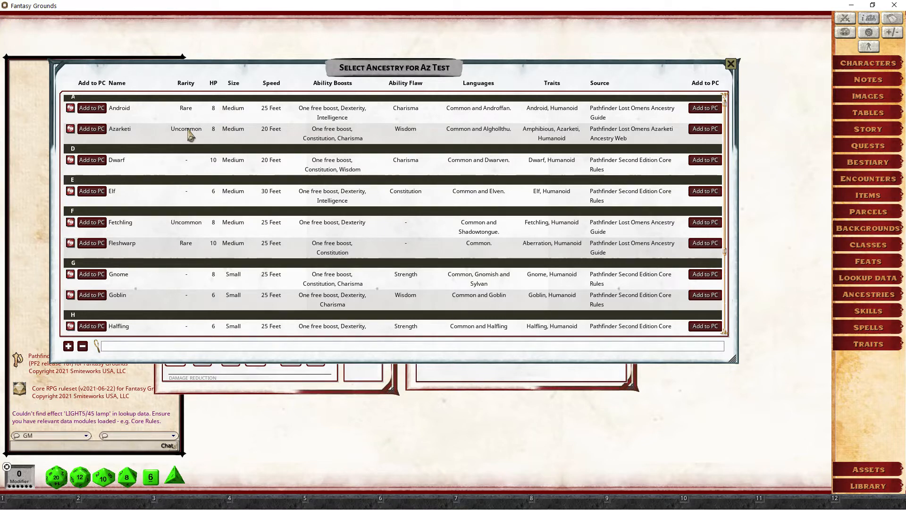
click(704, 131)
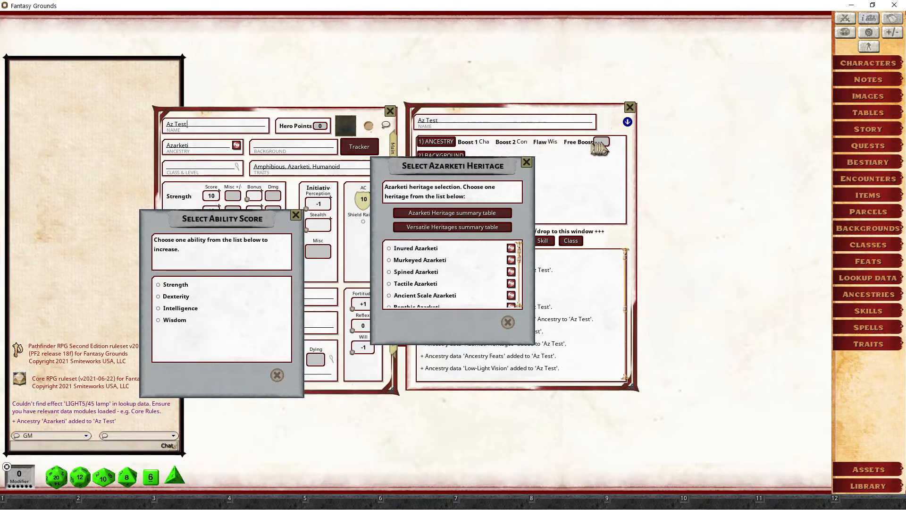
click(182, 287)
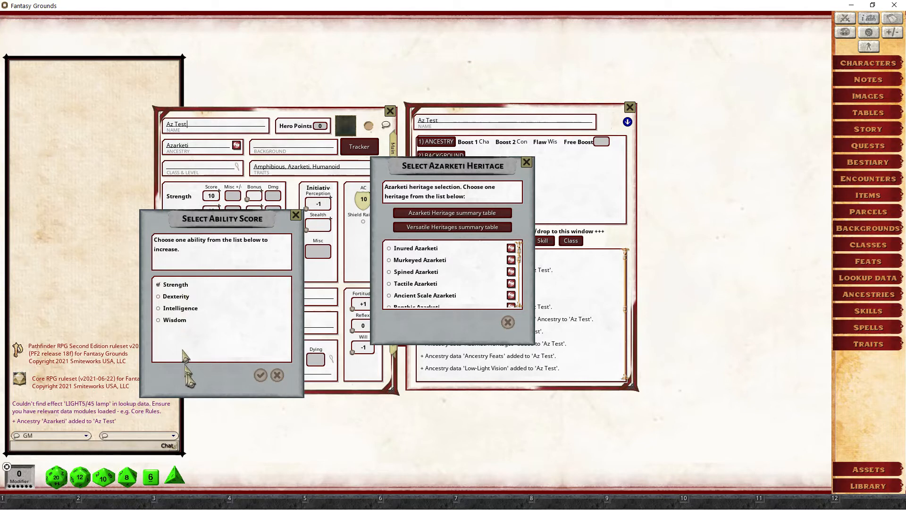
click(260, 373)
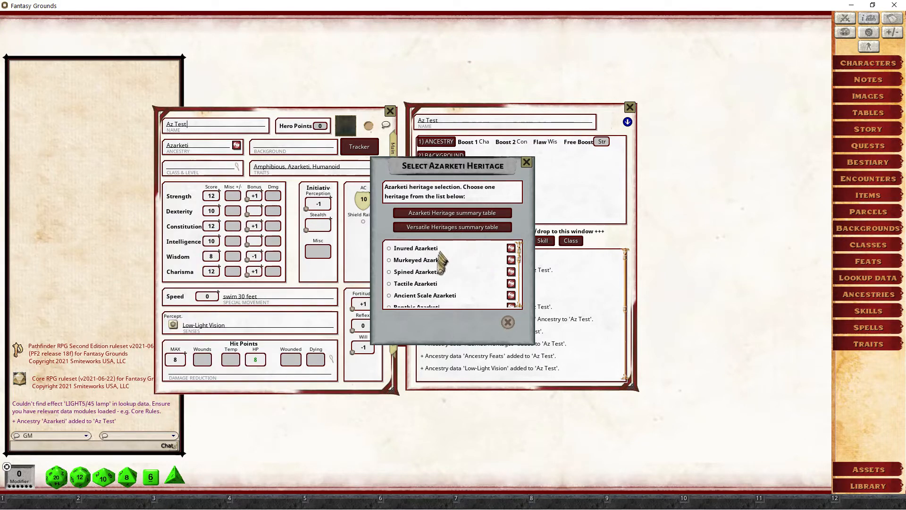
- Look through the Azarketi and versatile heritage choices offered for the character
scroll(439, 267, down, 3)
scroll(456, 279, down, 5)
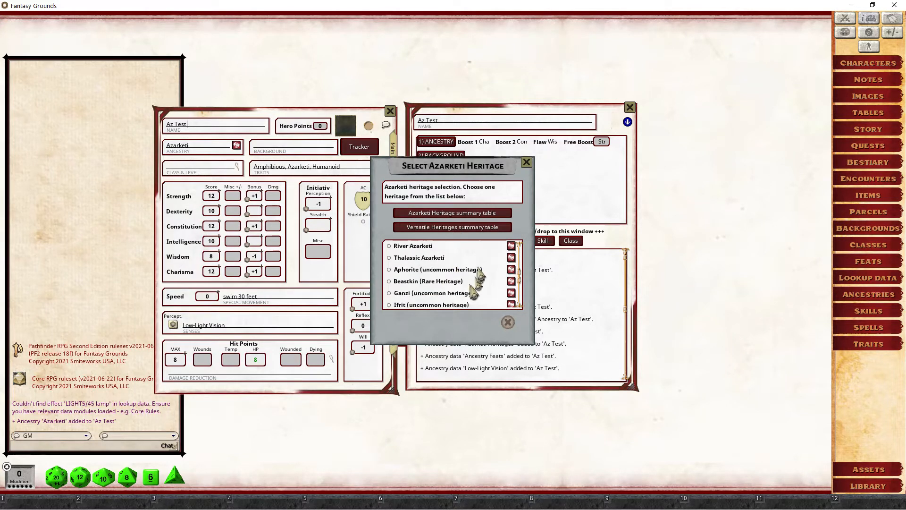
scroll(472, 283, up, 3)
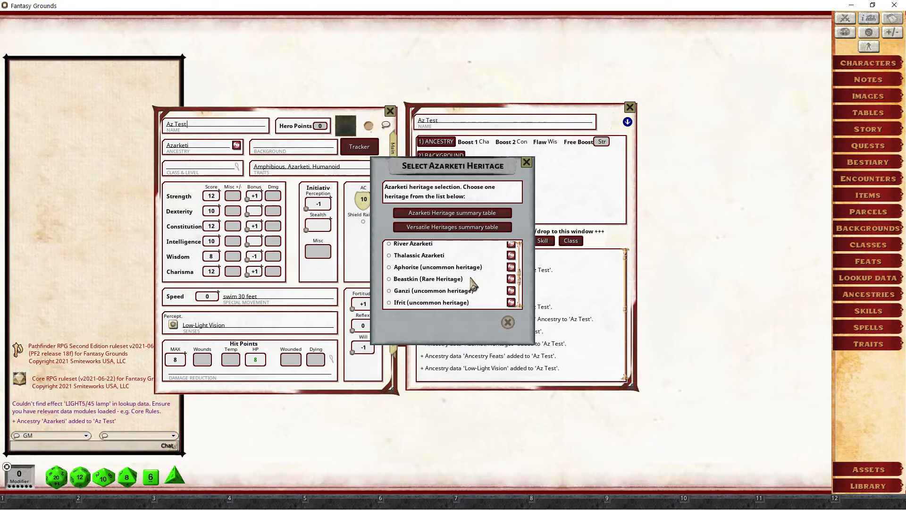
scroll(471, 282, up, 3)
scroll(471, 283, down, 4)
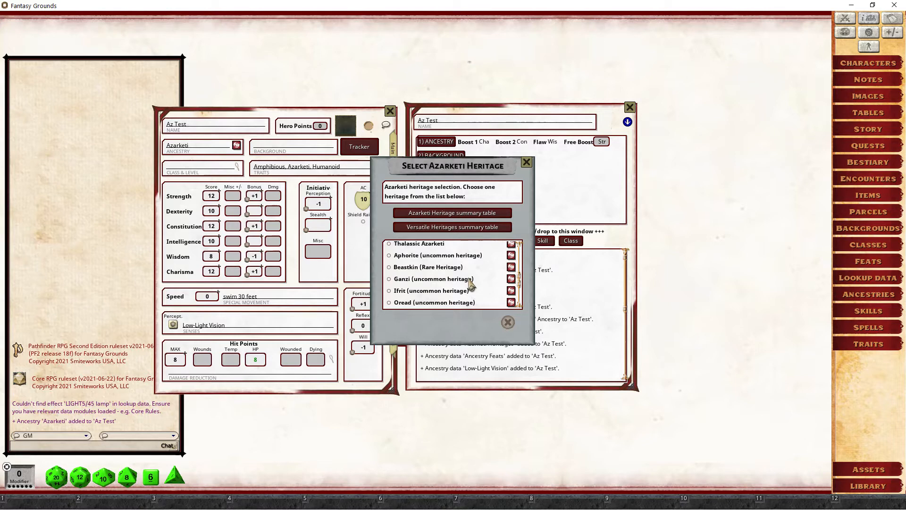
scroll(471, 283, up, 1)
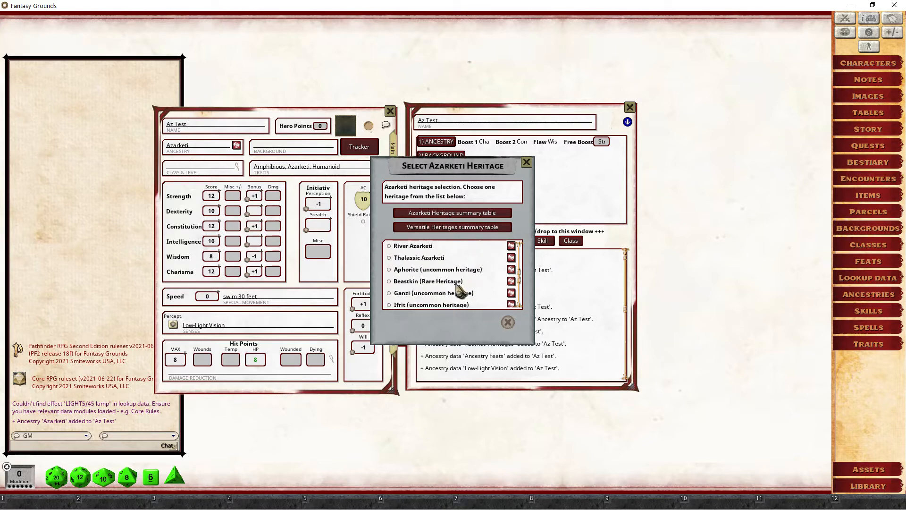
- Review the Azarketi Heritage summary table and the Ancient Scale Azarketi record, and close both windows
click(464, 216)
scroll(222, 140, down, 2)
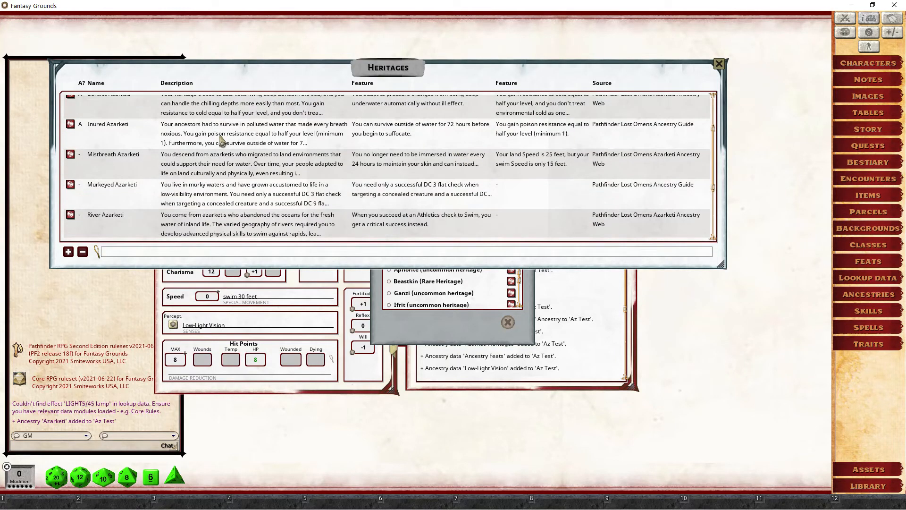
scroll(222, 140, down, 3)
scroll(222, 140, up, 4)
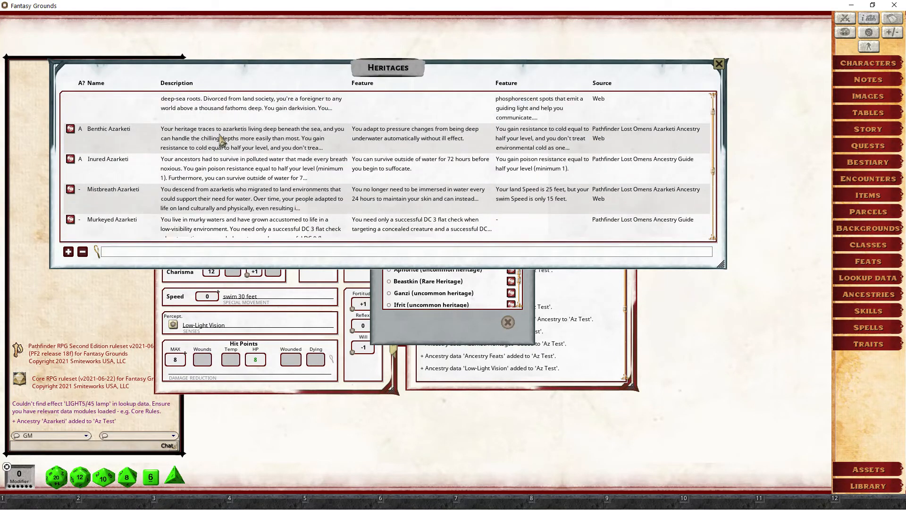
scroll(222, 140, up, 1)
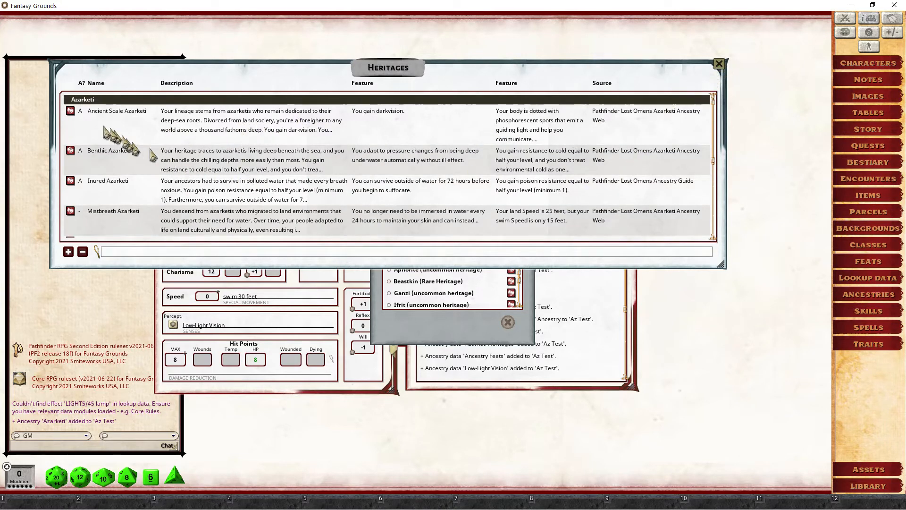
click(71, 112)
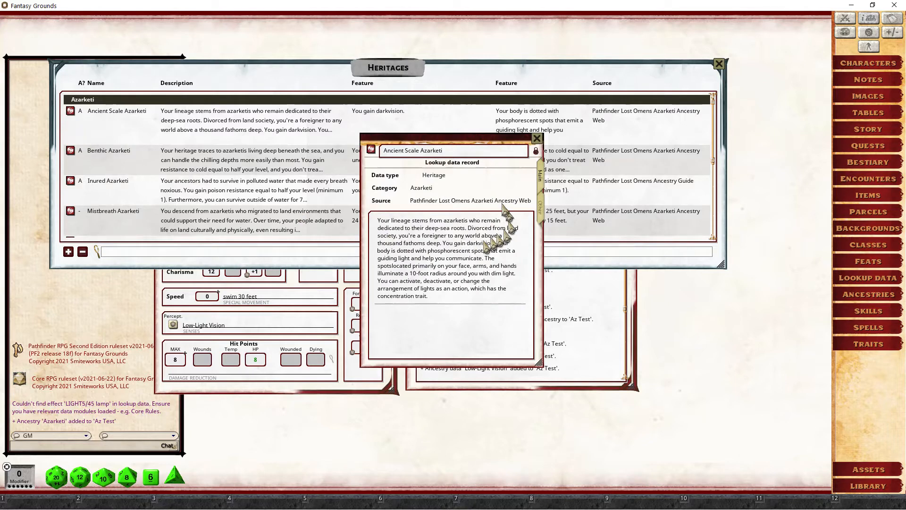
click(536, 138)
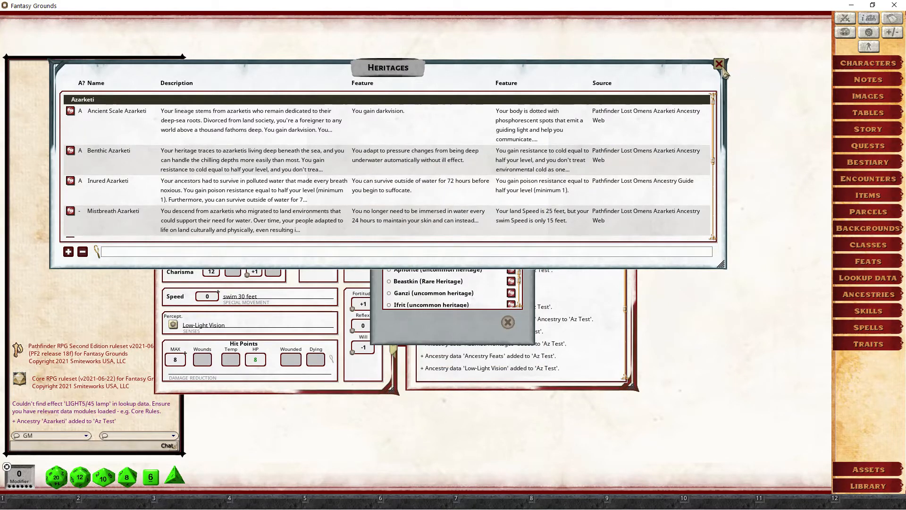
click(719, 63)
- Open the Versatile Heritages summary table and look through its entries
click(474, 226)
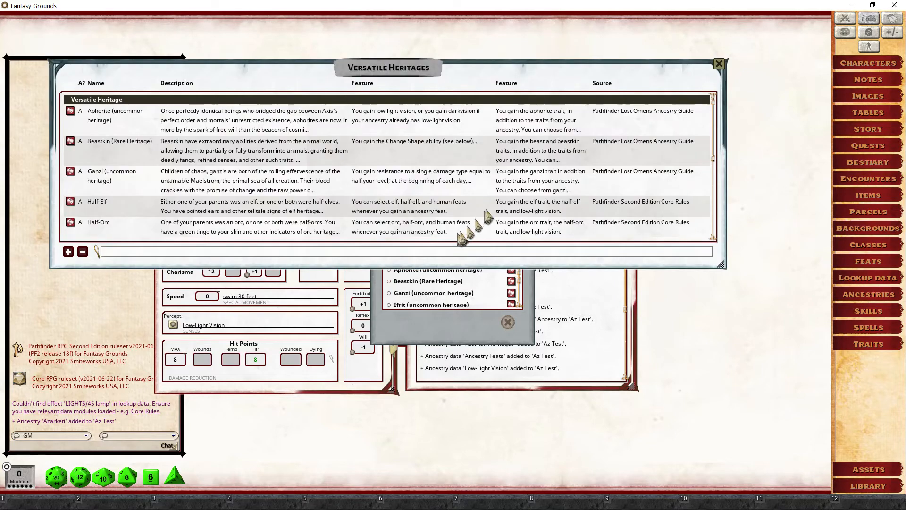
scroll(486, 199, down, 3)
scroll(484, 201, down, 3)
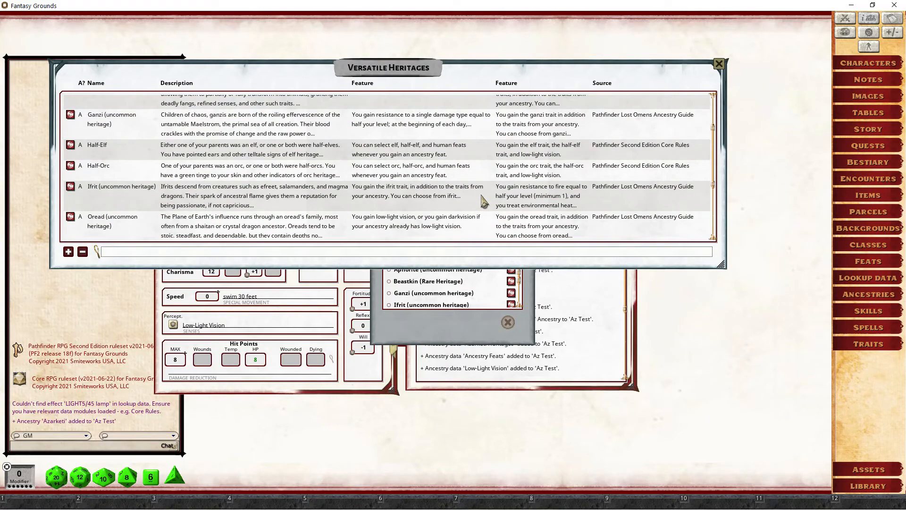
- Finish reviewing the Versatile Heritages table entries, including Half-Elf, Ifrit and Oread, and close the table
scroll(482, 202, up, 5)
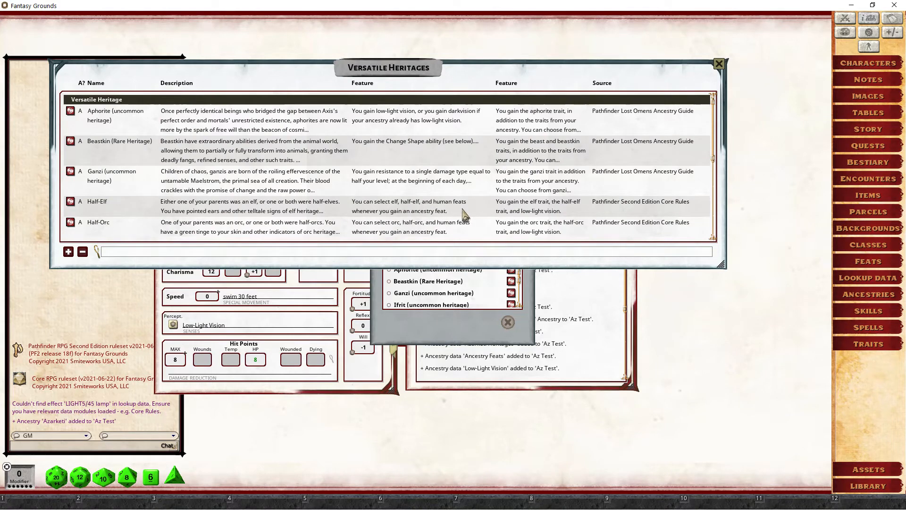
scroll(465, 215, down, 3)
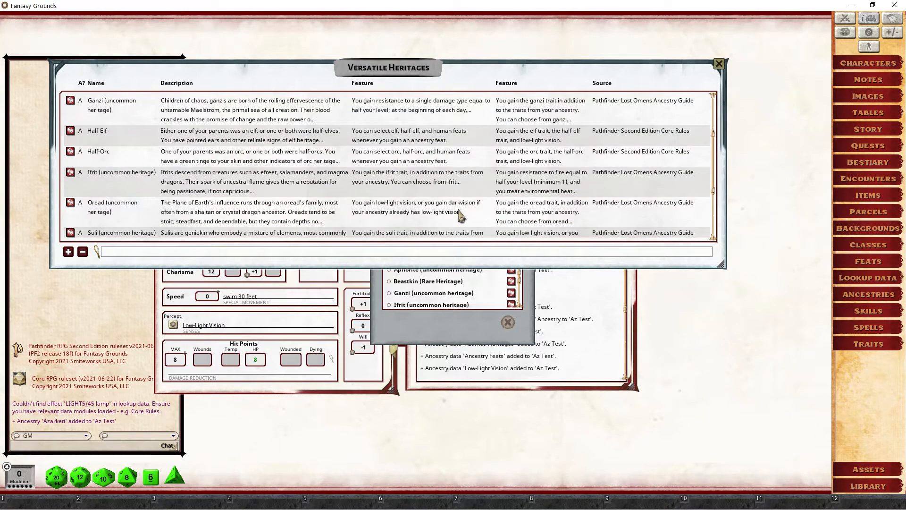
scroll(461, 215, down, 1)
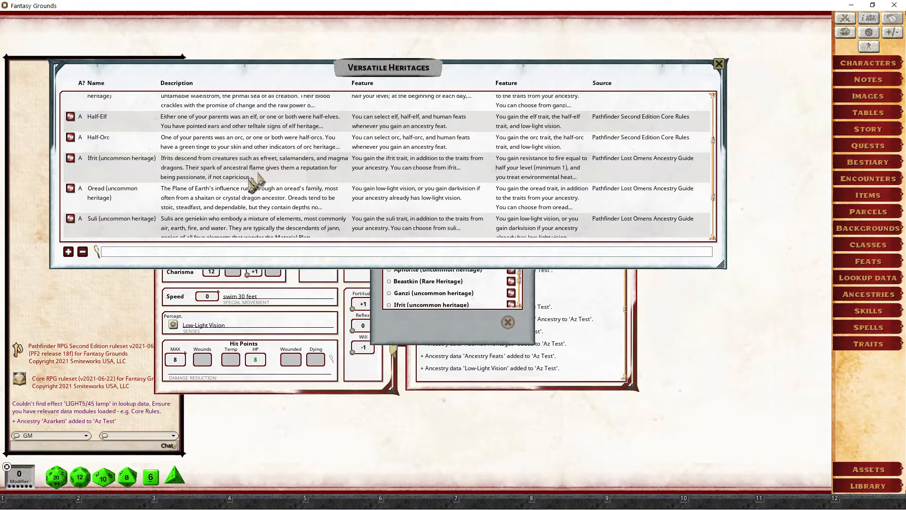
scroll(255, 184, up, 3)
click(718, 64)
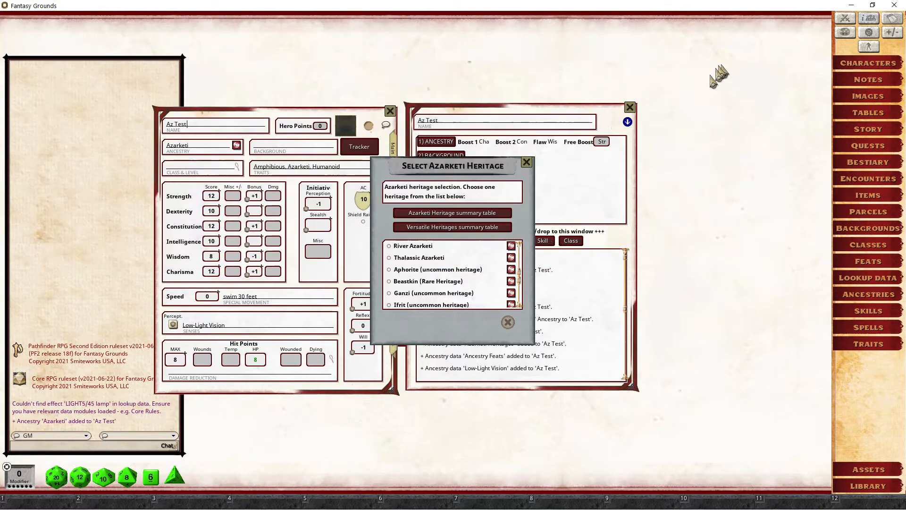
- Review the features, sources and automation indicator in the Azarketi Heritage summary table, and close it
click(442, 214)
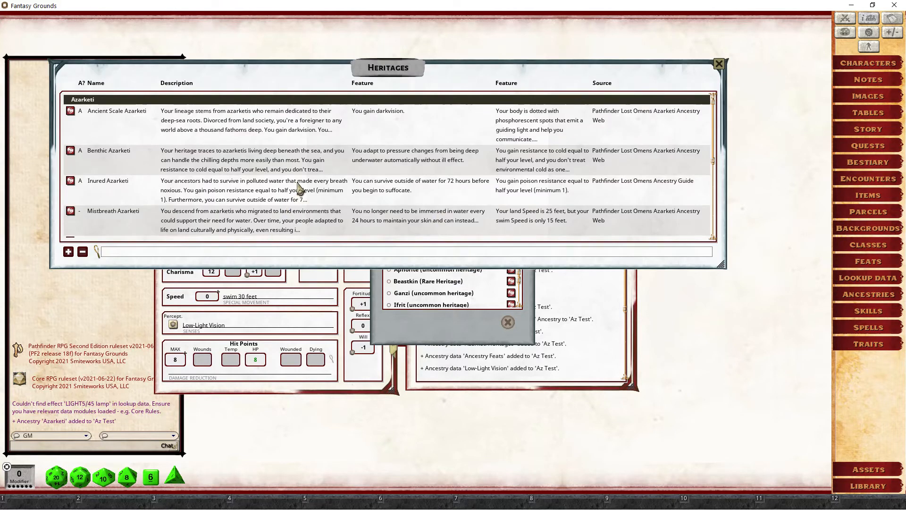
scroll(299, 186, down, 2)
scroll(298, 187, up, 2)
scroll(277, 124, down, 3)
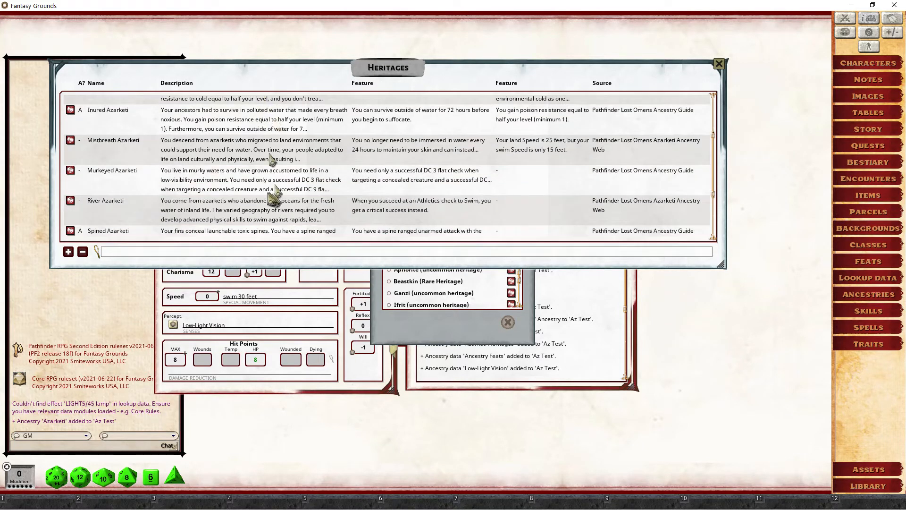
scroll(267, 193, down, 3)
scroll(267, 194, up, 6)
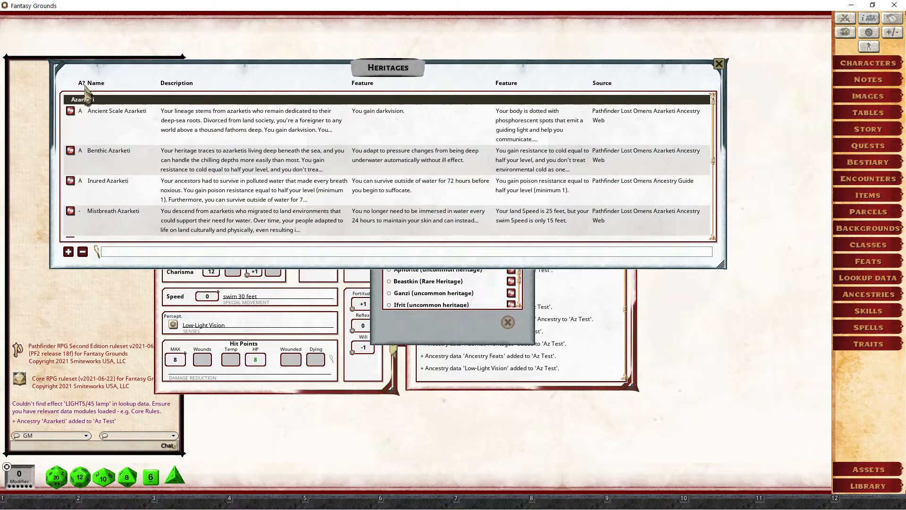
mouse_move(83, 89)
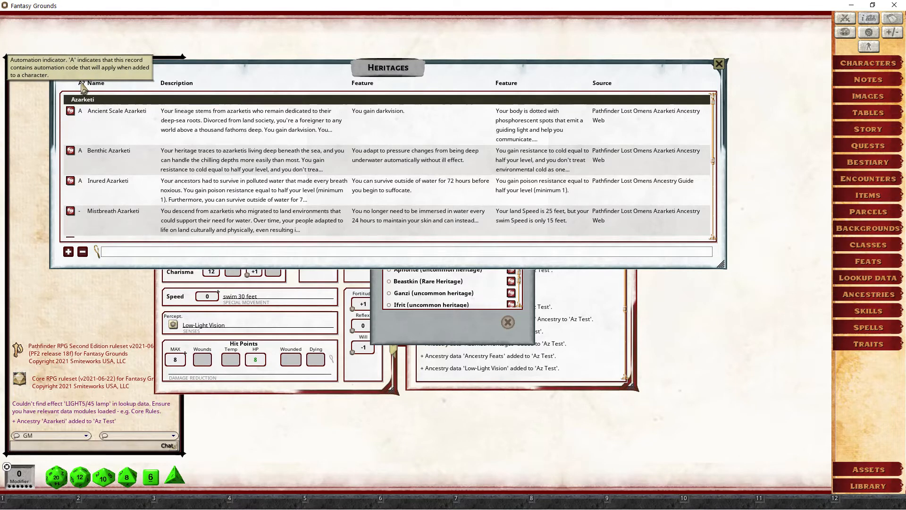
scroll(265, 179, down, 1)
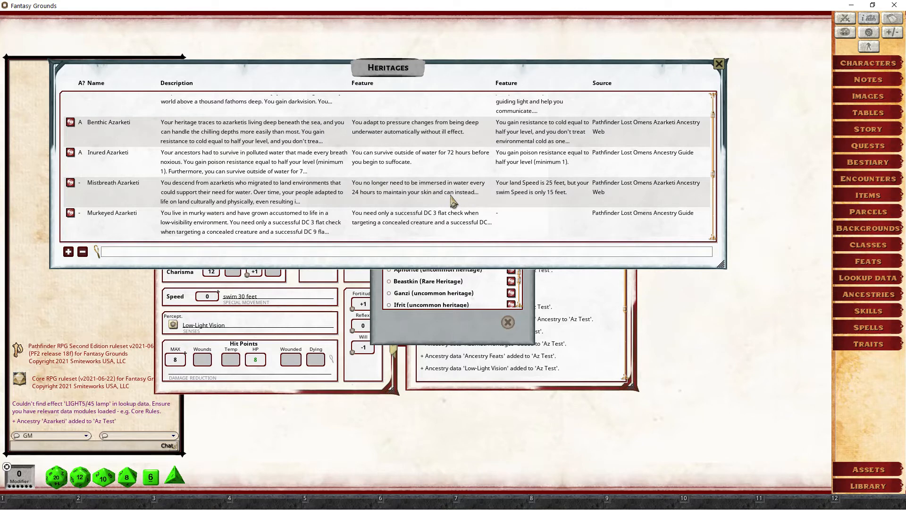
scroll(452, 201, up, 1)
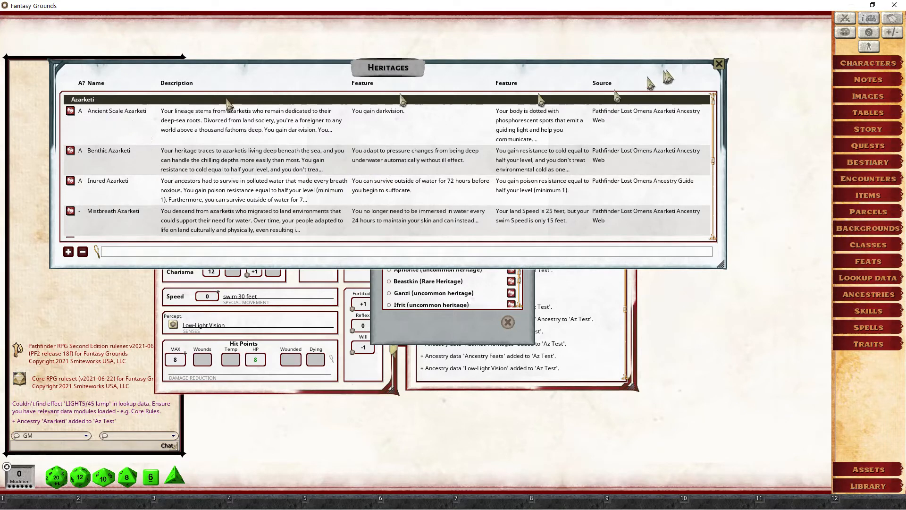
click(719, 63)
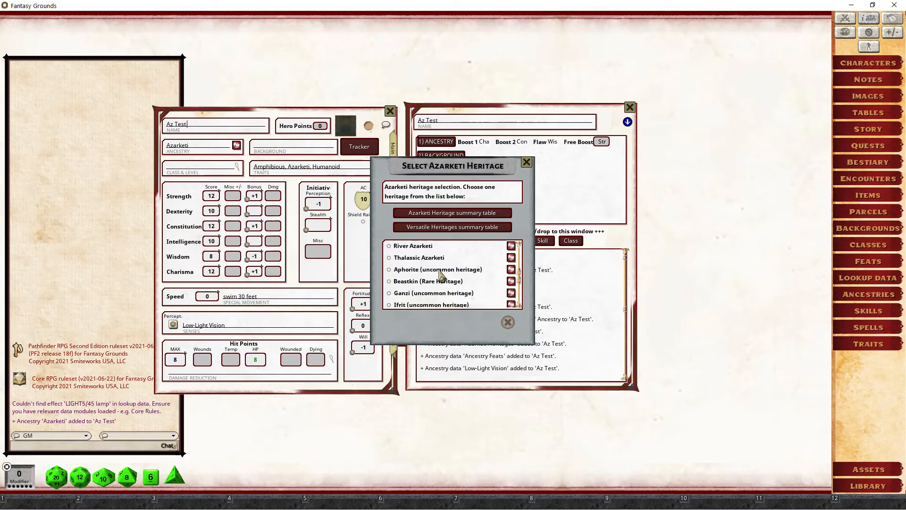
- Choose Ancient Scale Azarketi as the character's heritage and confirm the selection
scroll(442, 274, up, 3)
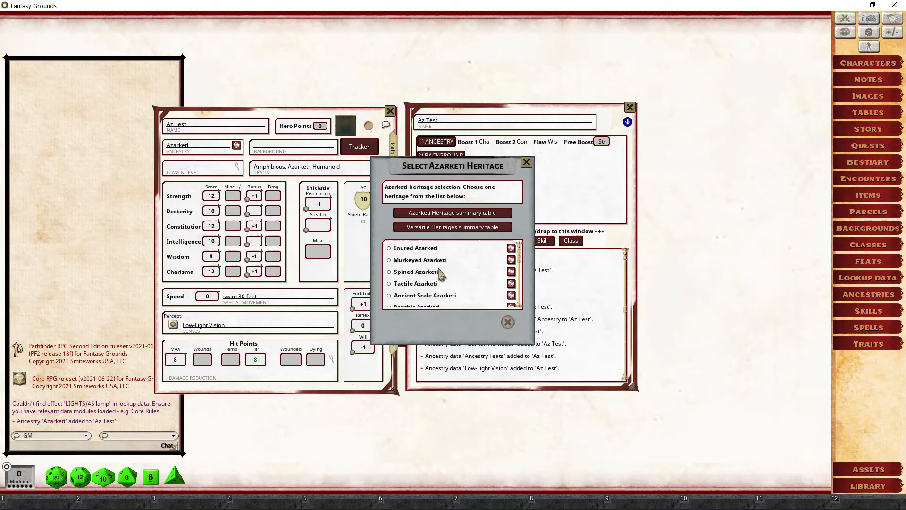
click(433, 296)
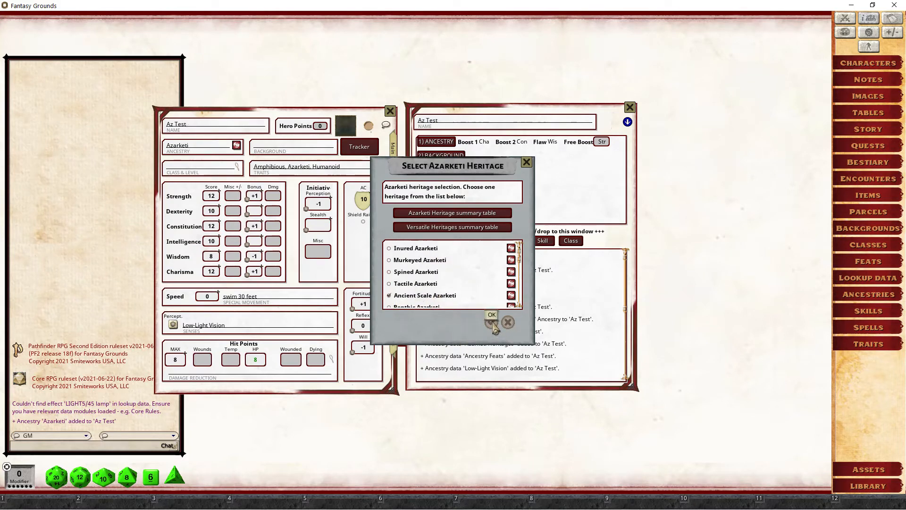
click(492, 325)
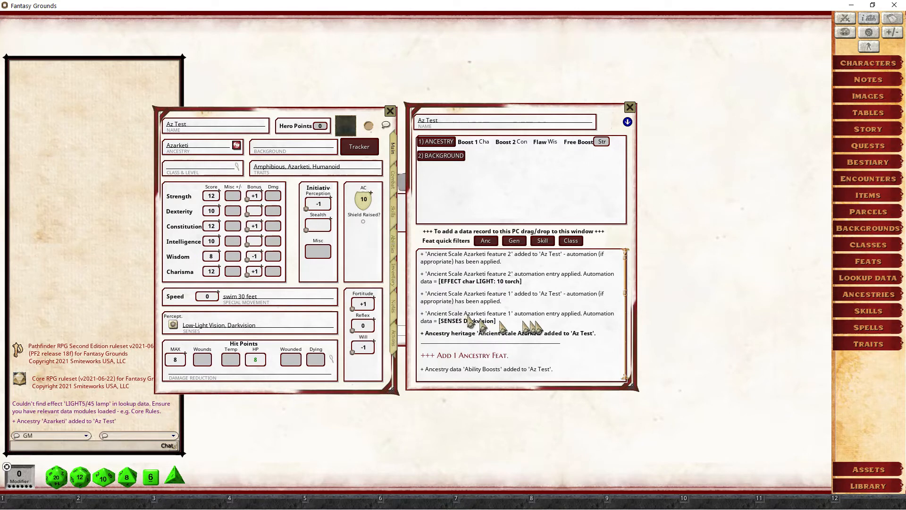
- Review the creation tracker's log of ancestry and heritage entries and check the character's combat effects
scroll(538, 326, up, 1)
scroll(589, 325, down, 5)
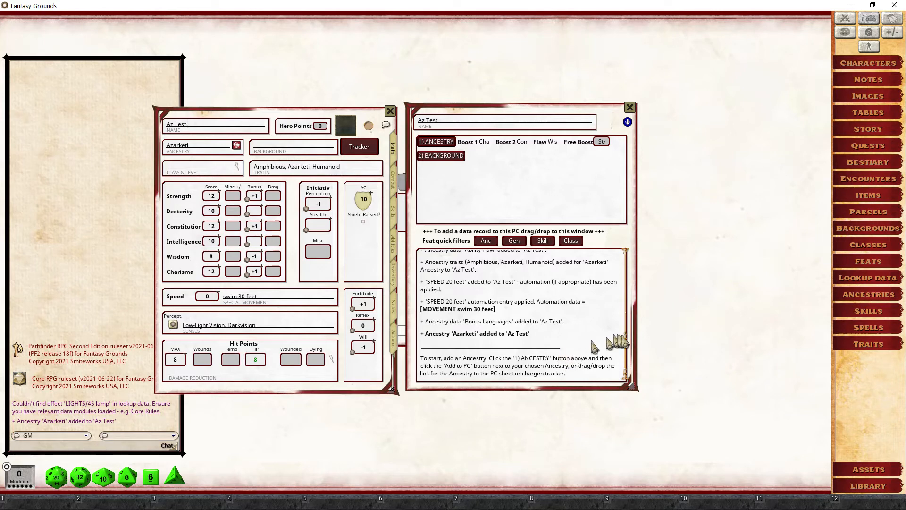
scroll(625, 340, down, 3)
scroll(627, 307, up, 3)
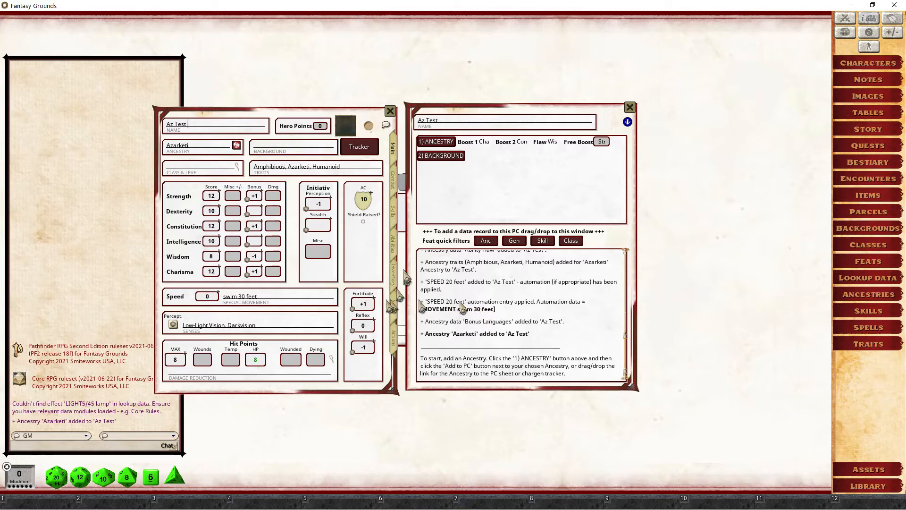
click(394, 188)
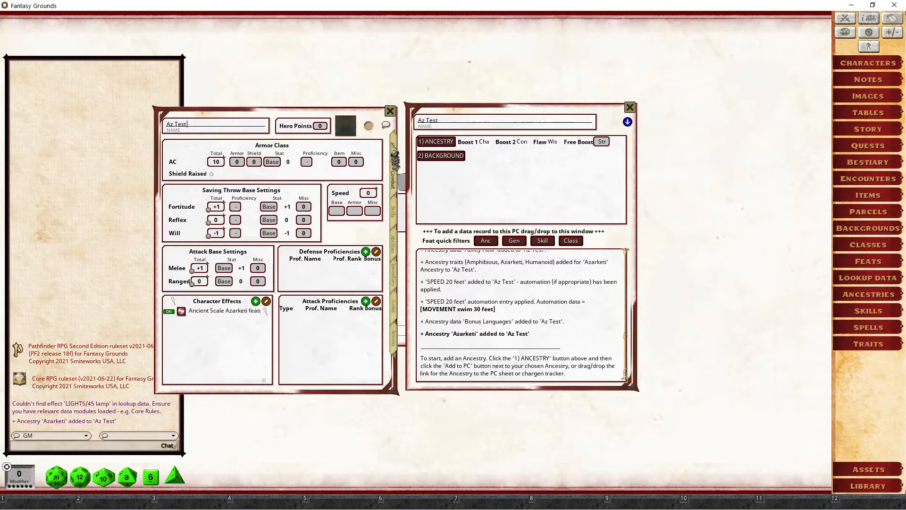
click(394, 149)
scroll(529, 321, up, 3)
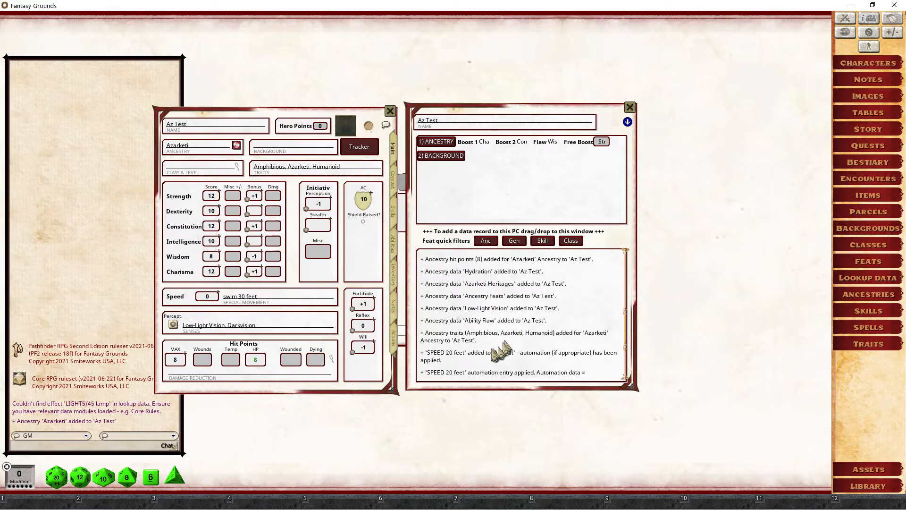
scroll(491, 340, up, 5)
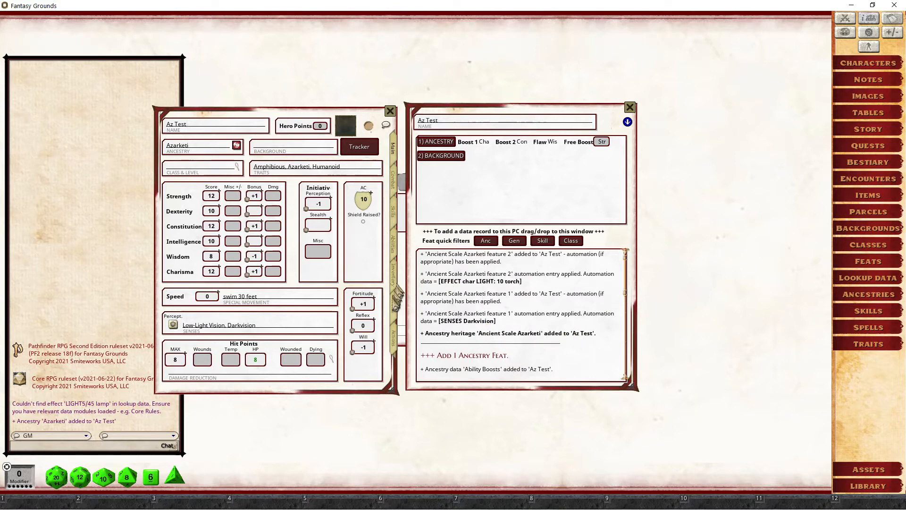
- Compare the tracker log with the languages and size in the character's notes, the senses, and the combat effects
click(393, 306)
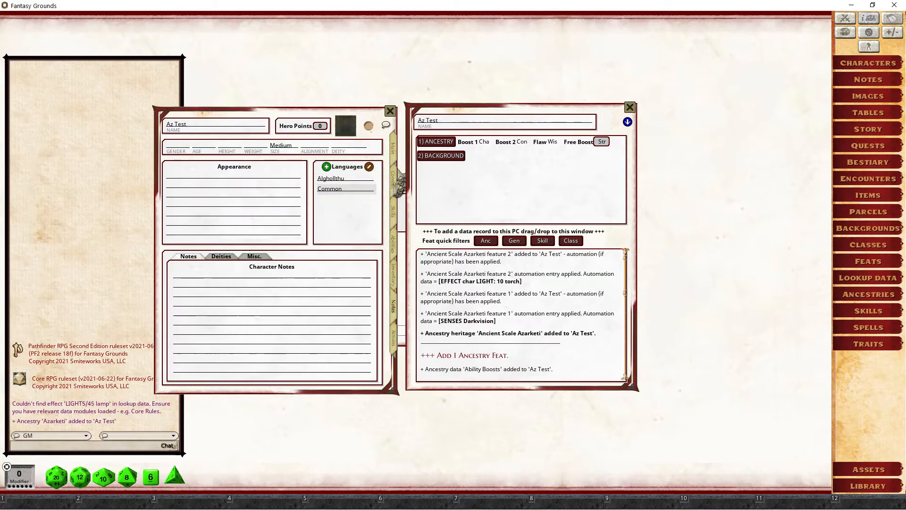
click(393, 149)
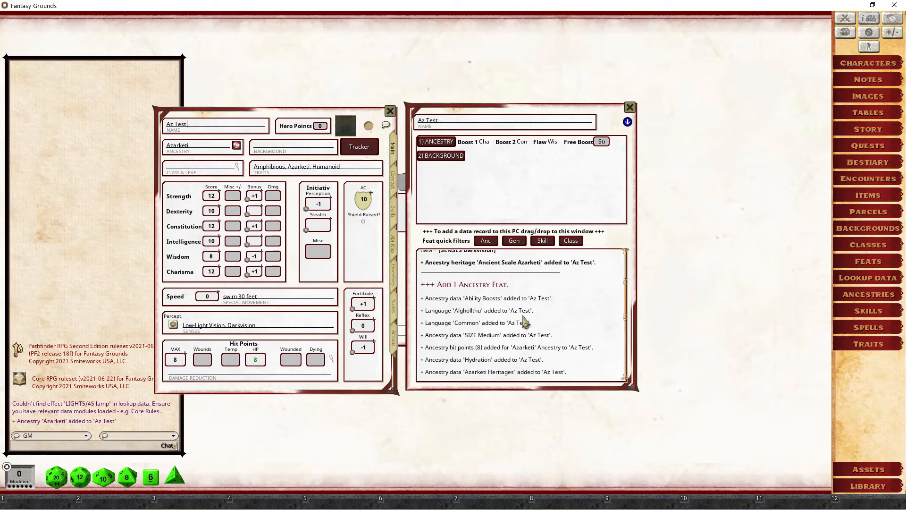
click(394, 307)
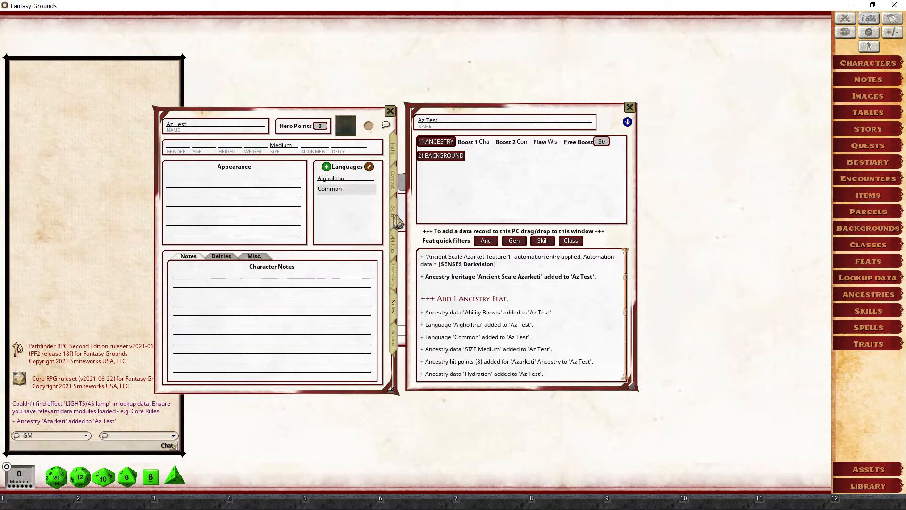
scroll(529, 316, up, 3)
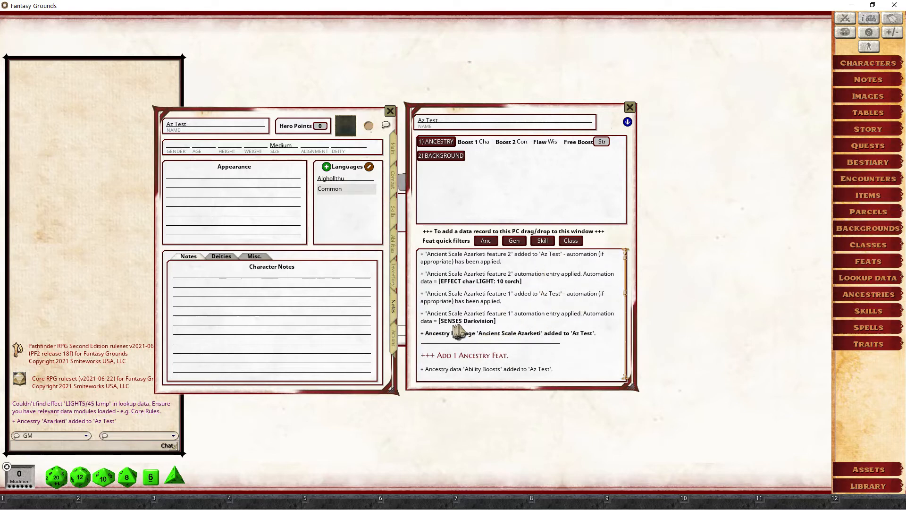
click(398, 160)
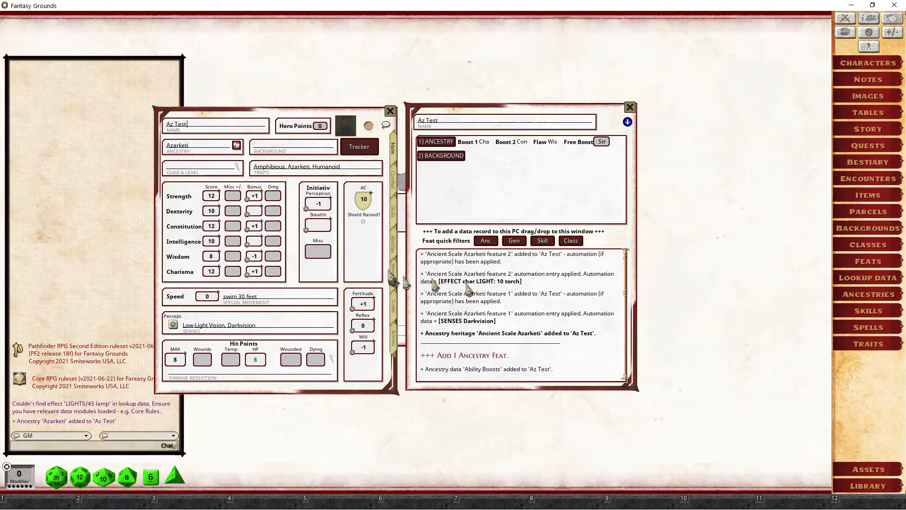
click(395, 186)
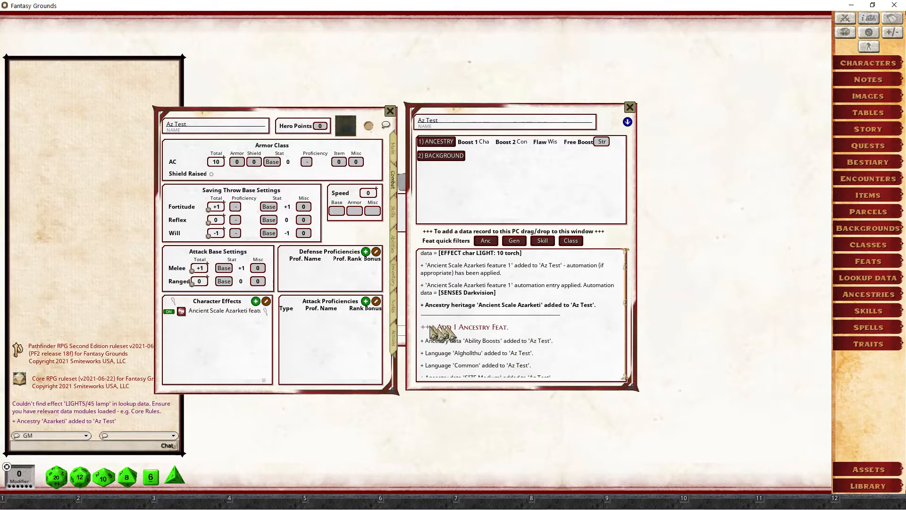
- Open the ancestry feats available up to the character's level and look through the level 1 Azarketi feats
click(486, 242)
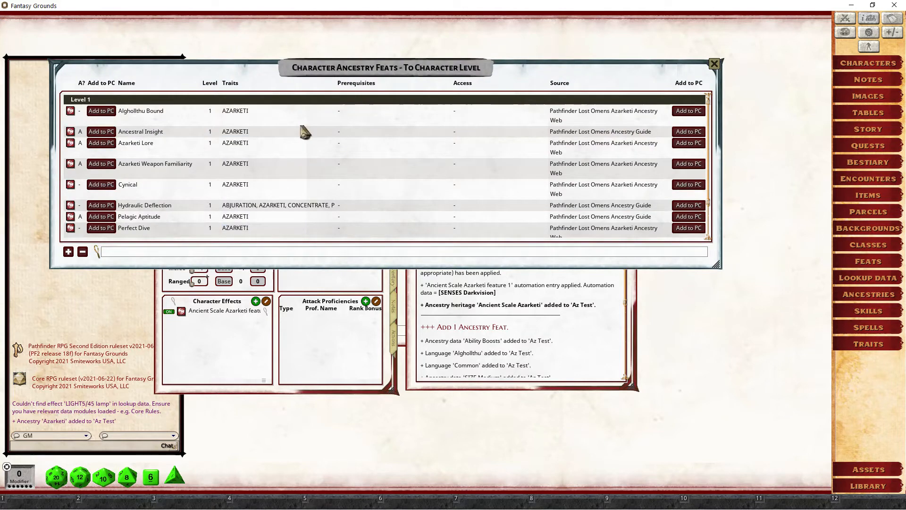
scroll(304, 134, down, 1)
scroll(330, 175, up, 1)
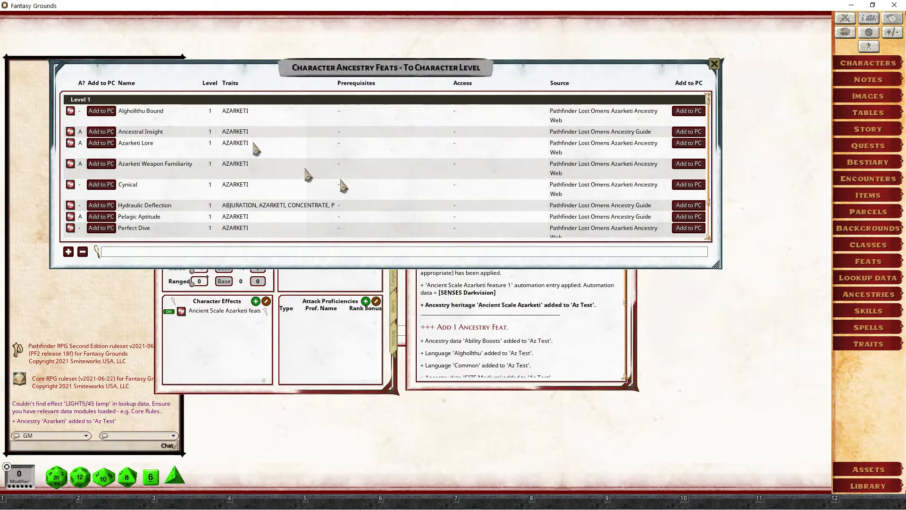
click(272, 209)
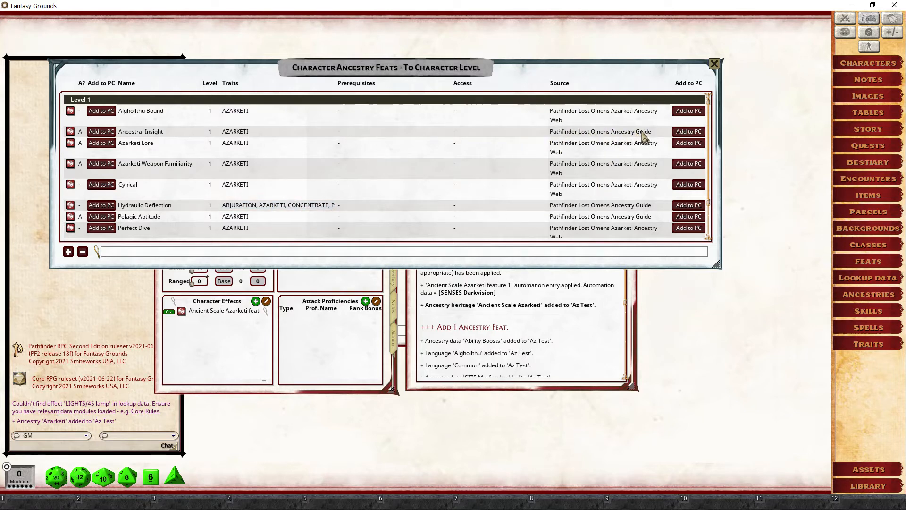
scroll(307, 151, down, 2)
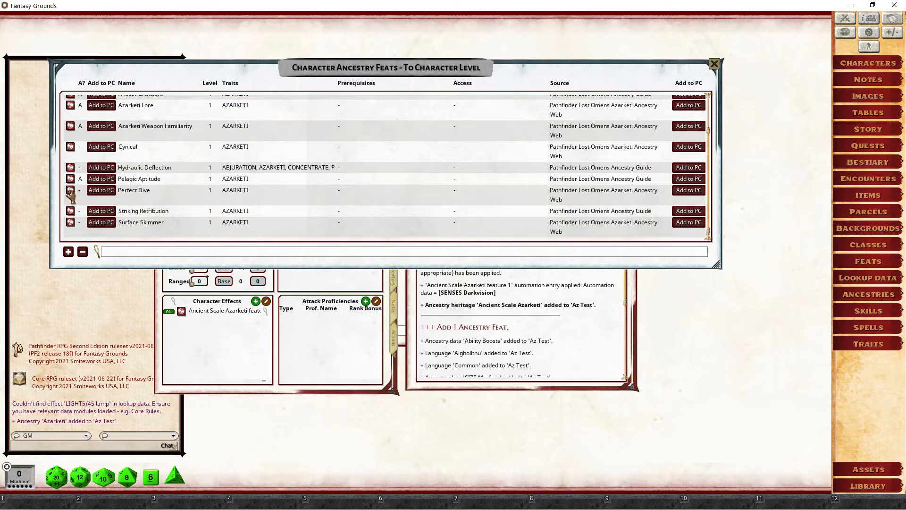
- Read the Perfect Dive feat record, close it, and add the feat to Az Test
click(70, 191)
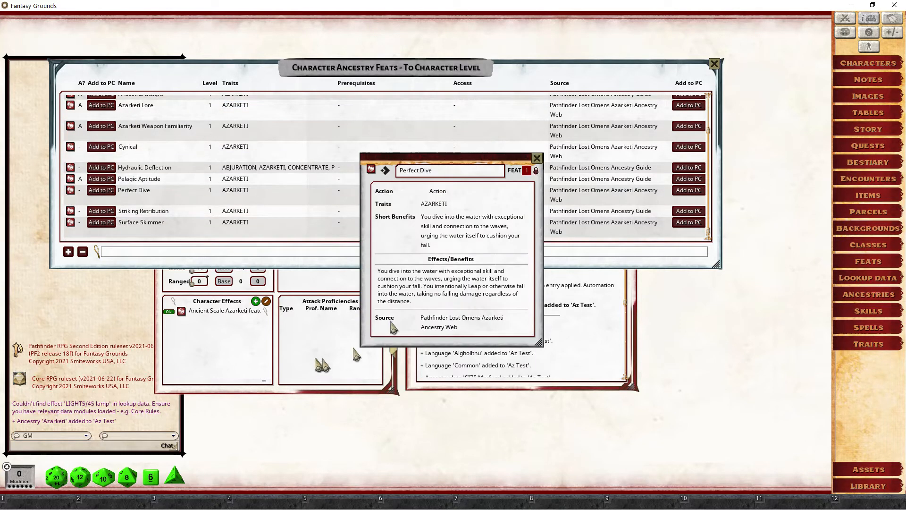
click(538, 159)
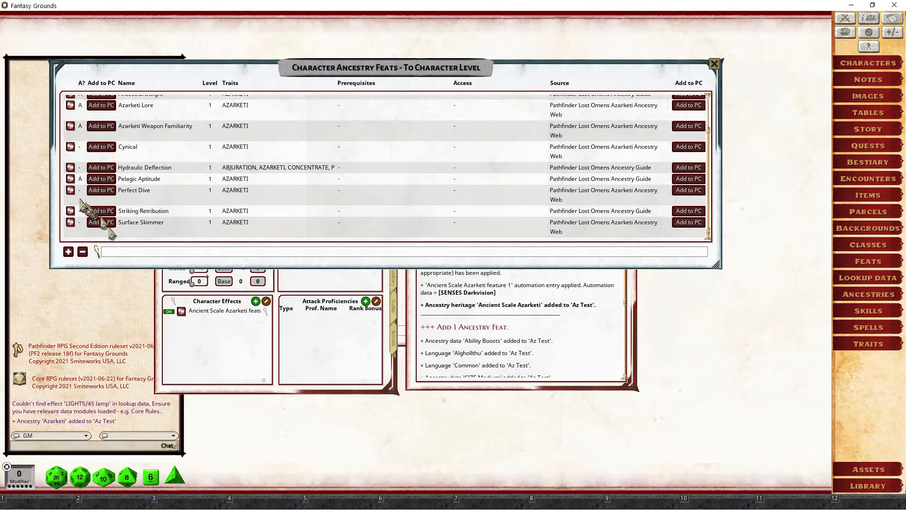
click(99, 191)
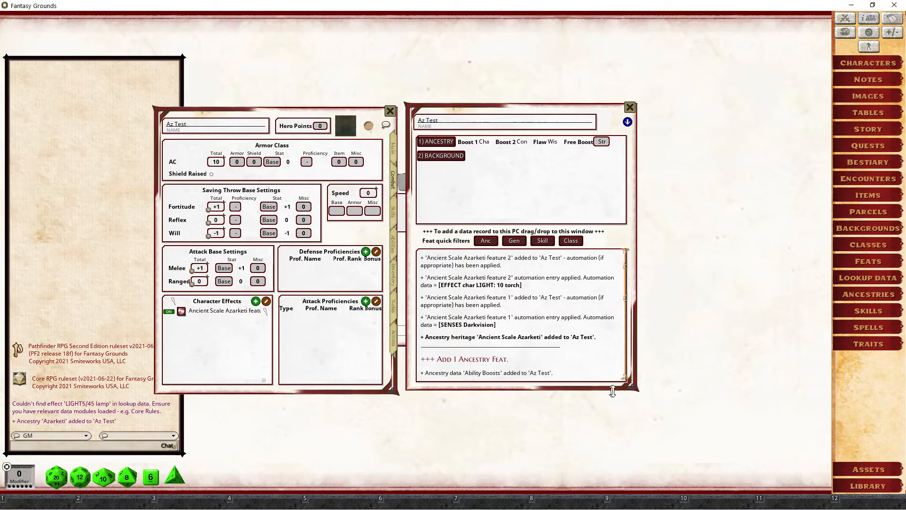
- Check the Perfect Dive record in the character's feats list and close the record
click(396, 248)
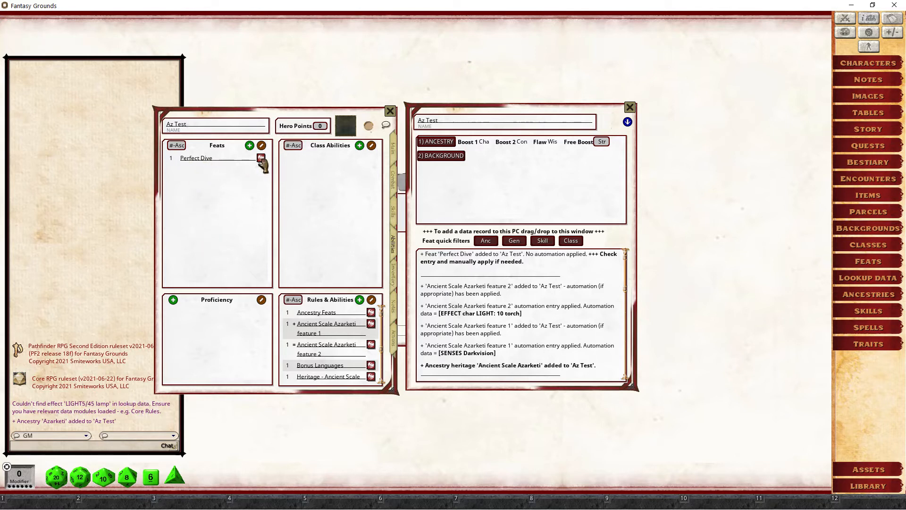
click(261, 158)
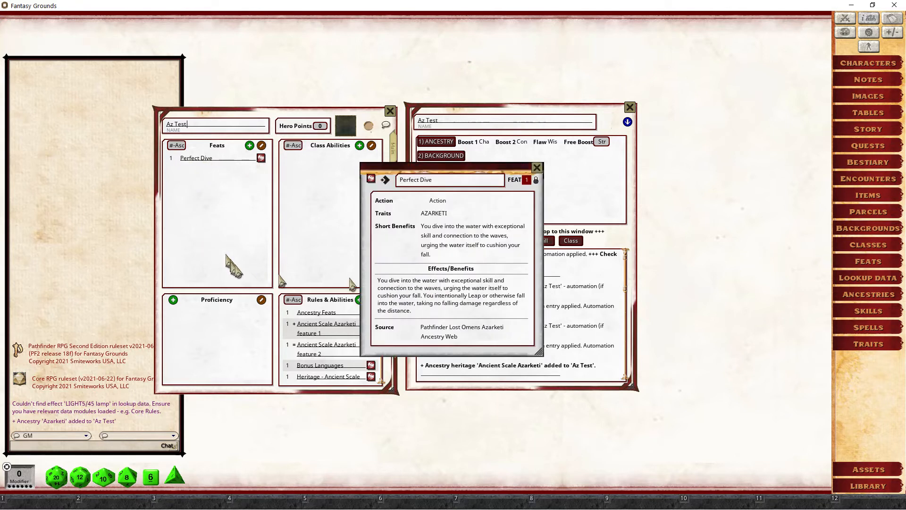
click(536, 168)
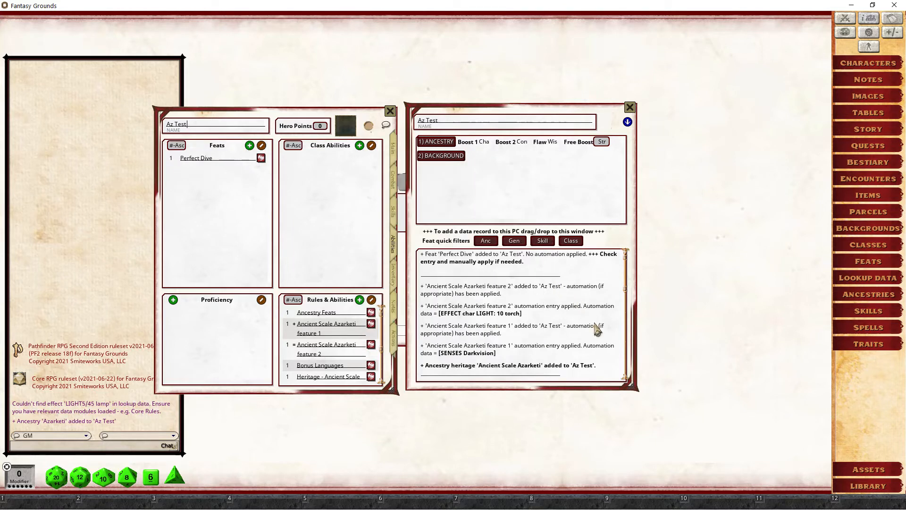
- Look through the available backgrounds for Az Test and add the Sailor background
click(440, 157)
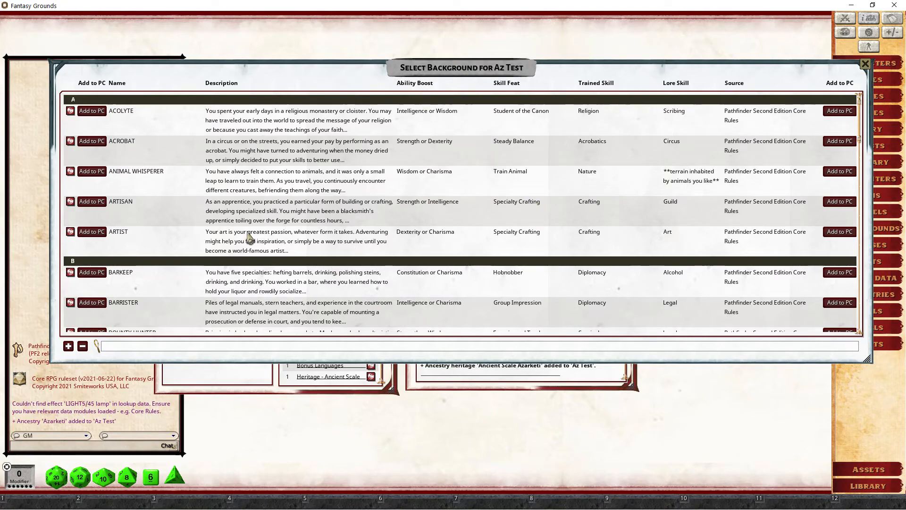
scroll(185, 202, down, 8)
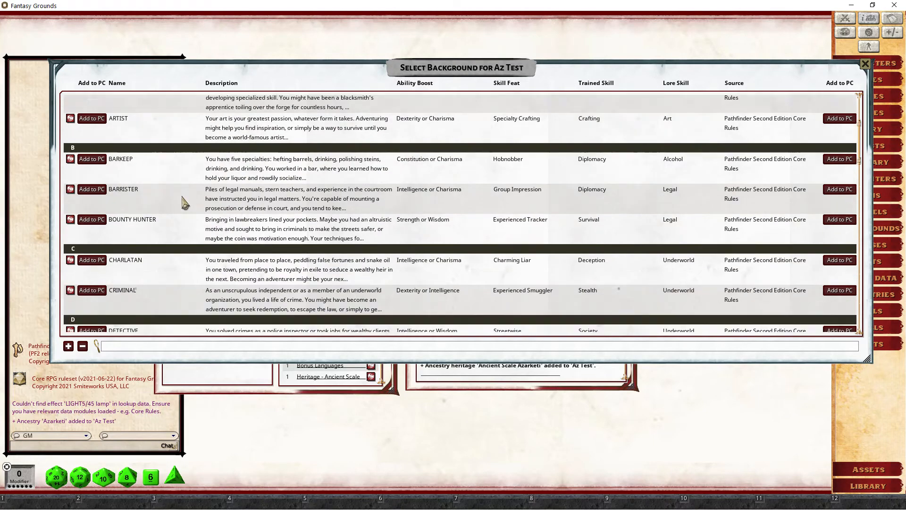
scroll(185, 202, down, 10)
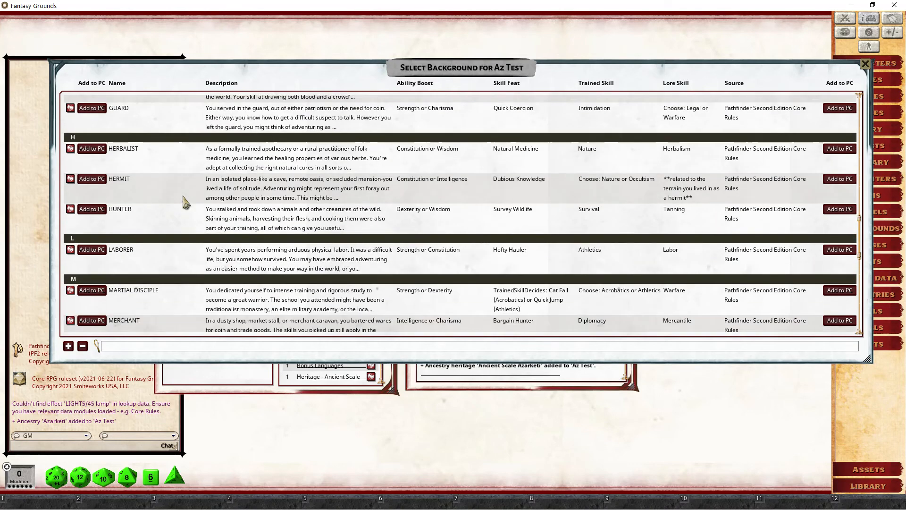
scroll(185, 202, down, 1)
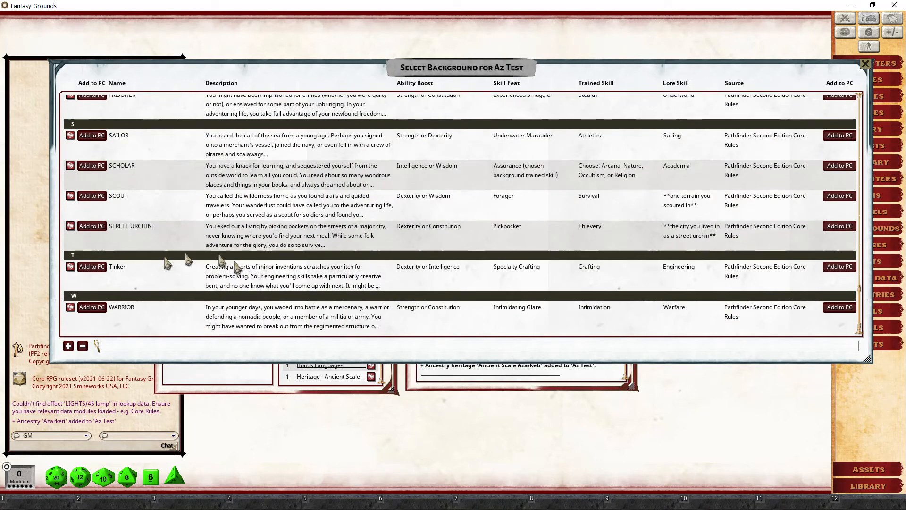
scroll(174, 262, up, 3)
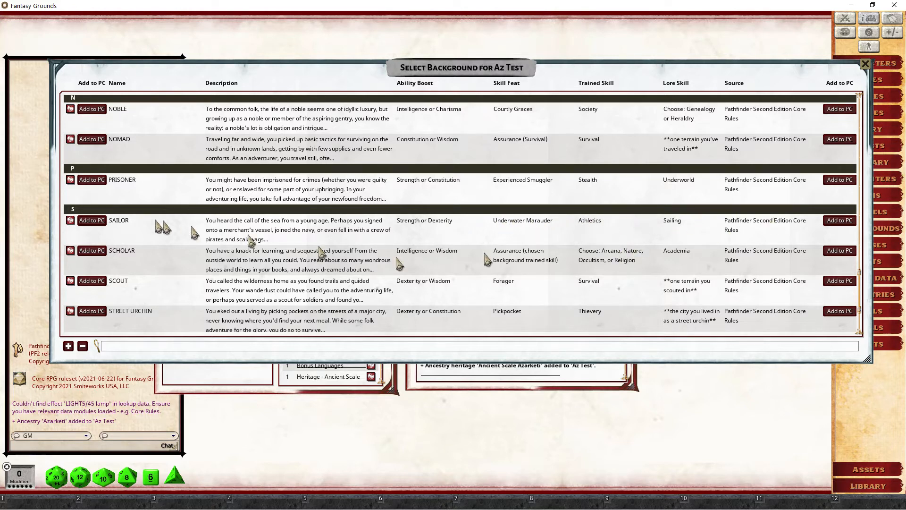
click(89, 223)
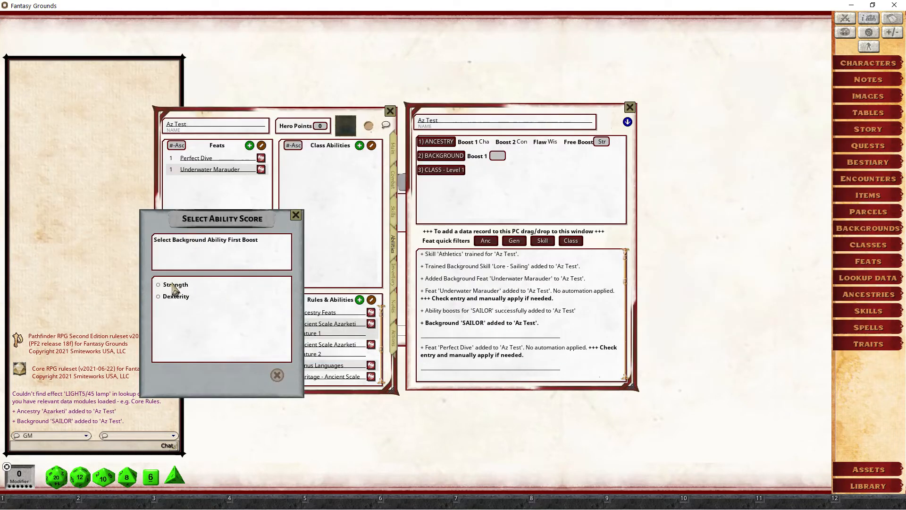
- Assign the background's first boost to Strength and free boost to Constitution, and review the Underwater Marauder feat record
click(172, 285)
click(261, 376)
click(211, 298)
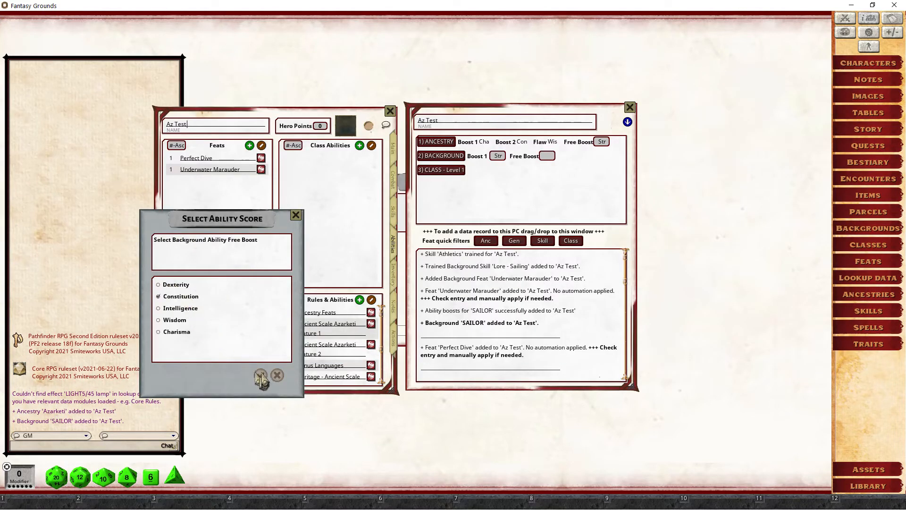
click(261, 376)
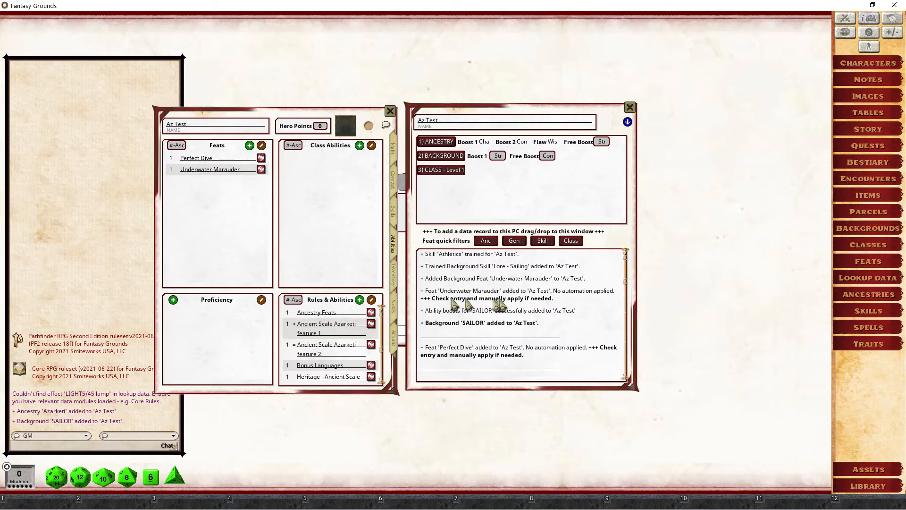
click(261, 170)
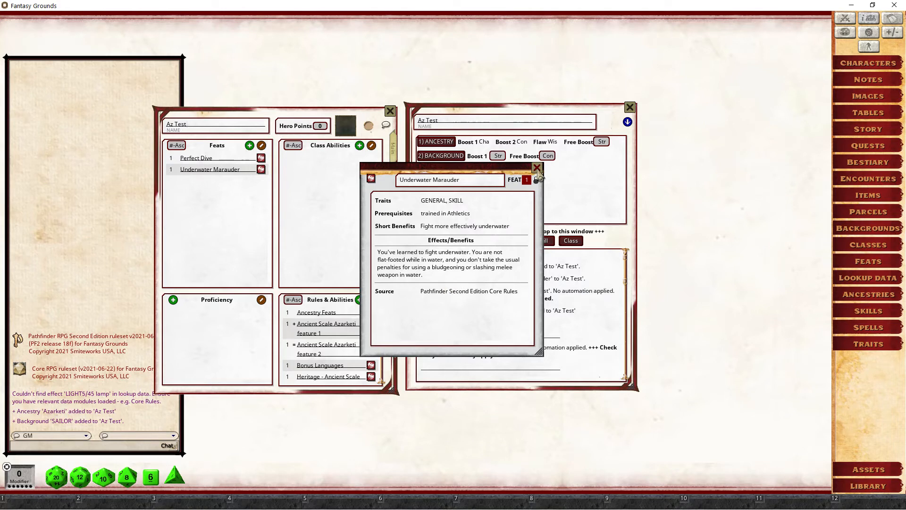
click(537, 170)
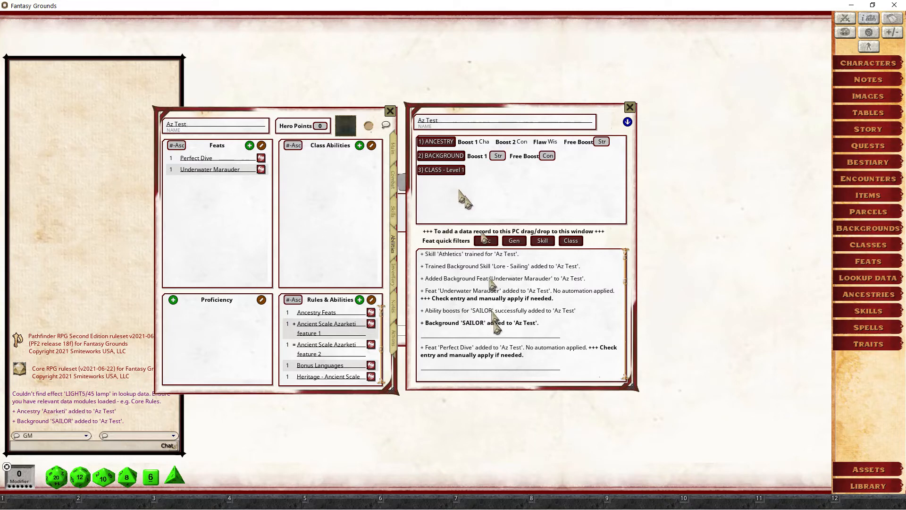
- Add the Fighter class to Az Test with Strength as the key ability
click(457, 176)
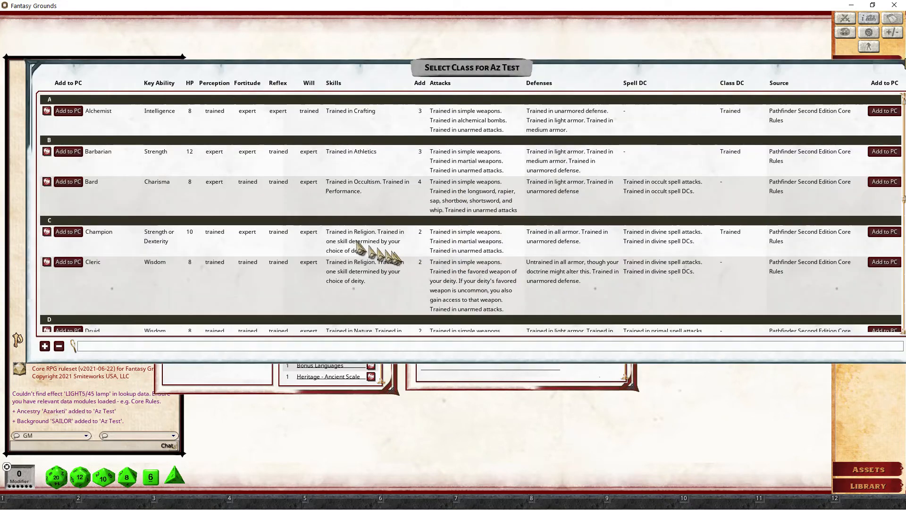
scroll(213, 179, down, 4)
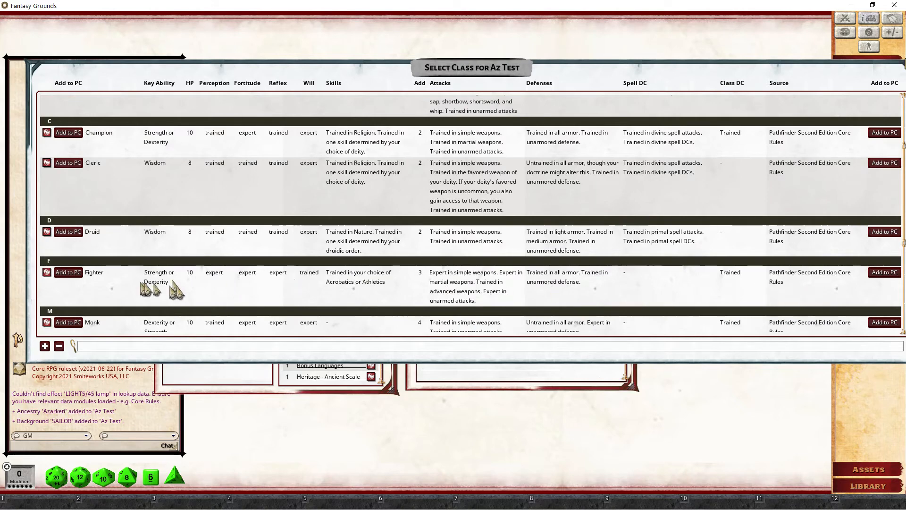
click(68, 273)
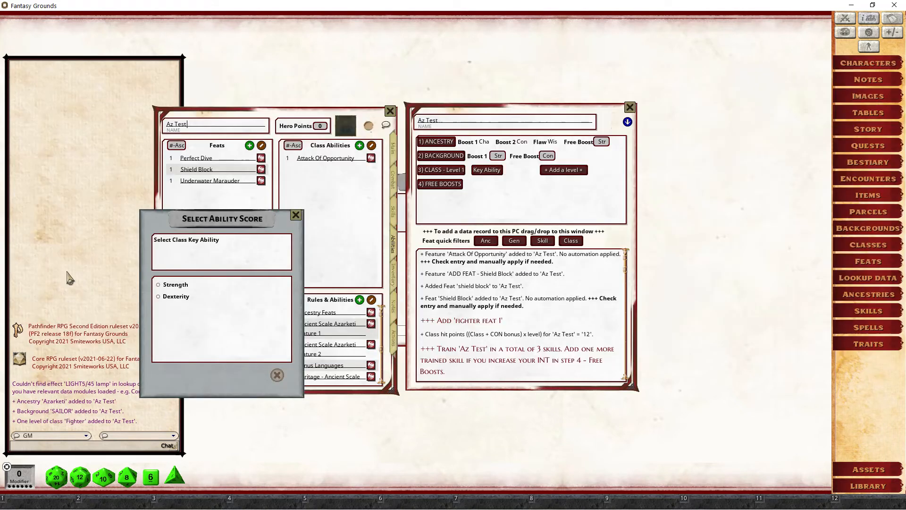
click(174, 285)
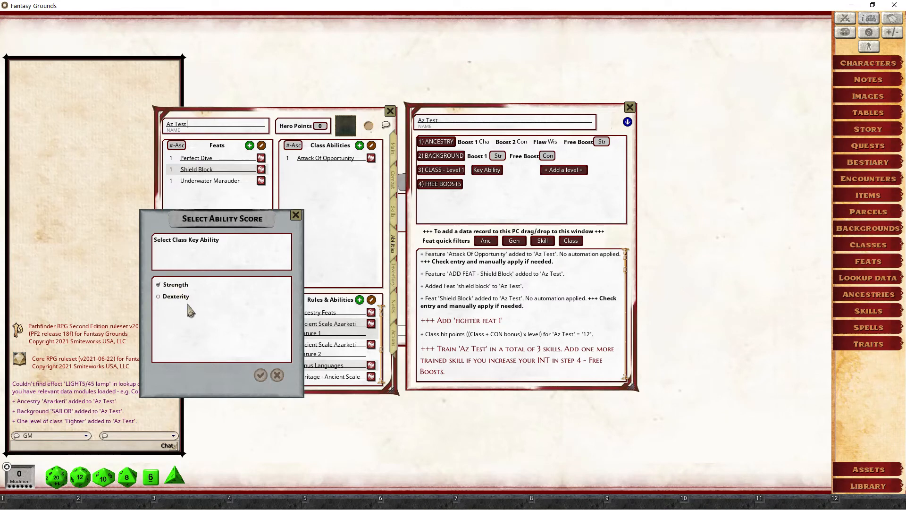
click(262, 376)
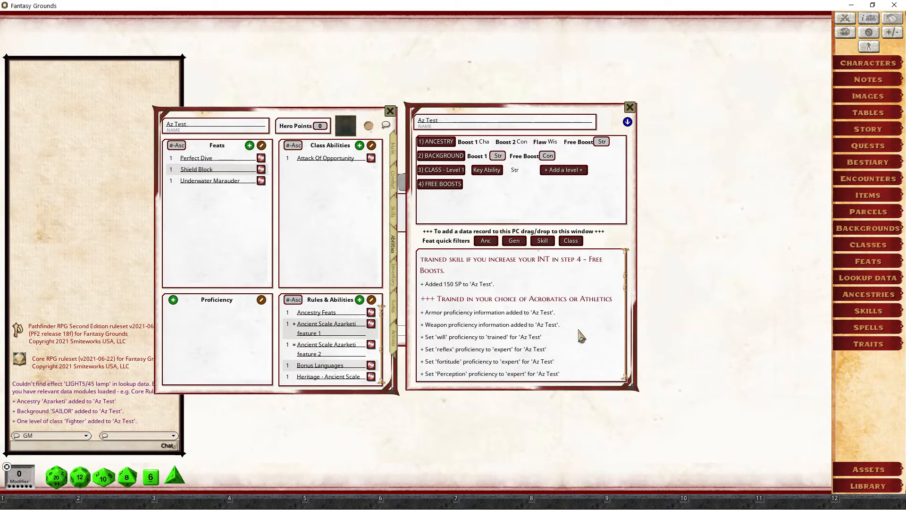
- Review the tracker log's class instructions and train Az Test in Acrobatics, Society, Nature and Crafting
scroll(514, 349, down, 3)
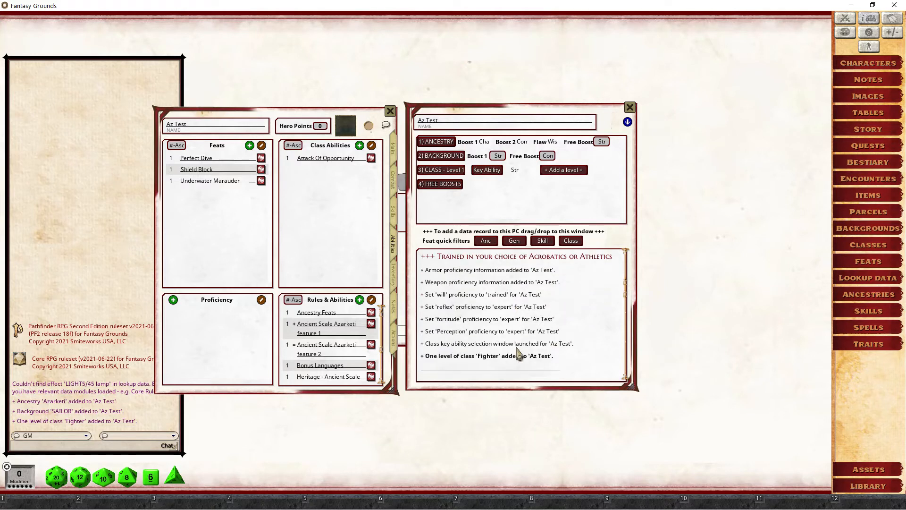
scroll(519, 354, up, 4)
scroll(519, 354, up, 2)
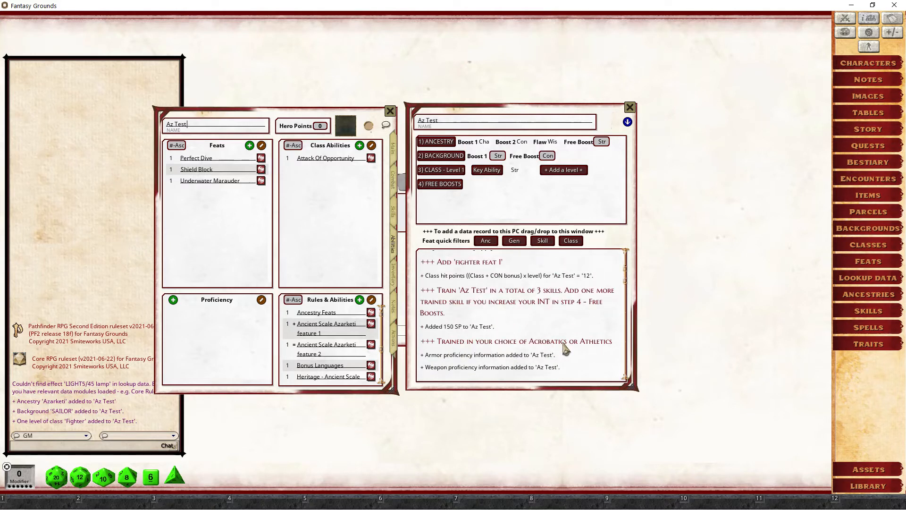
click(395, 211)
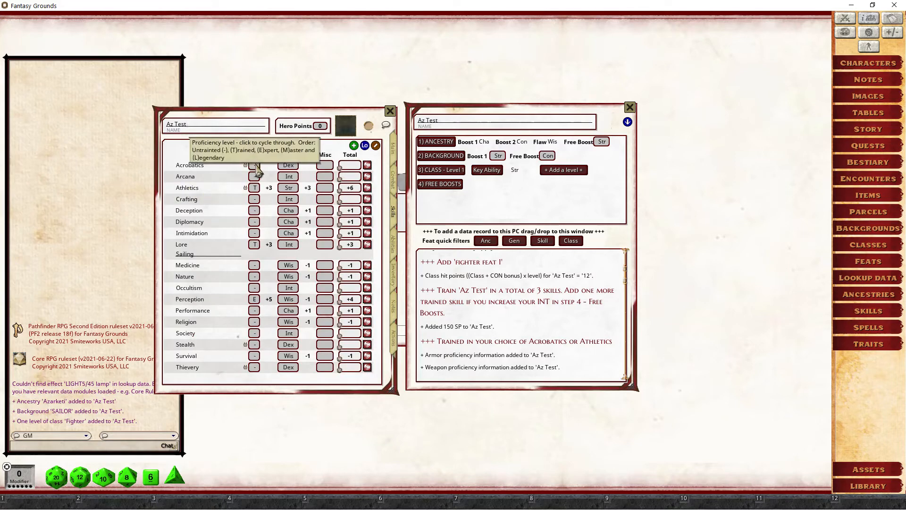
scroll(542, 320, up, 2)
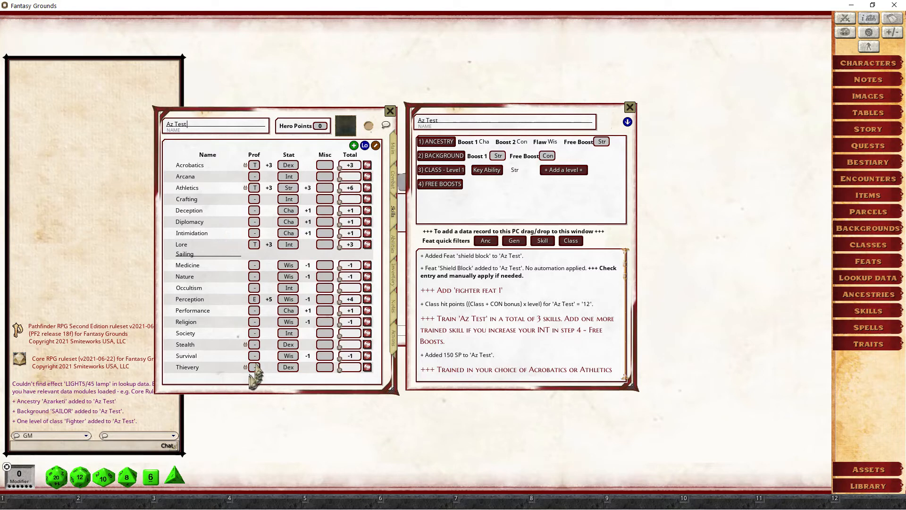
click(254, 333)
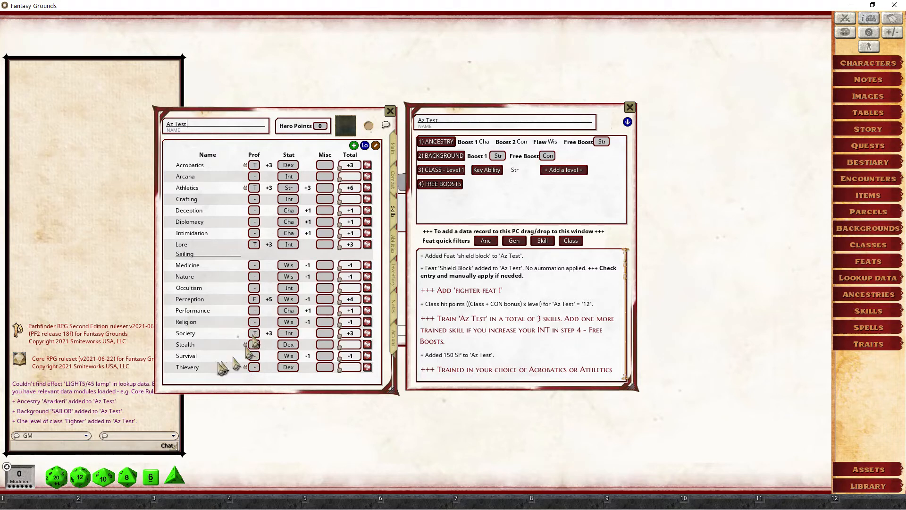
click(254, 276)
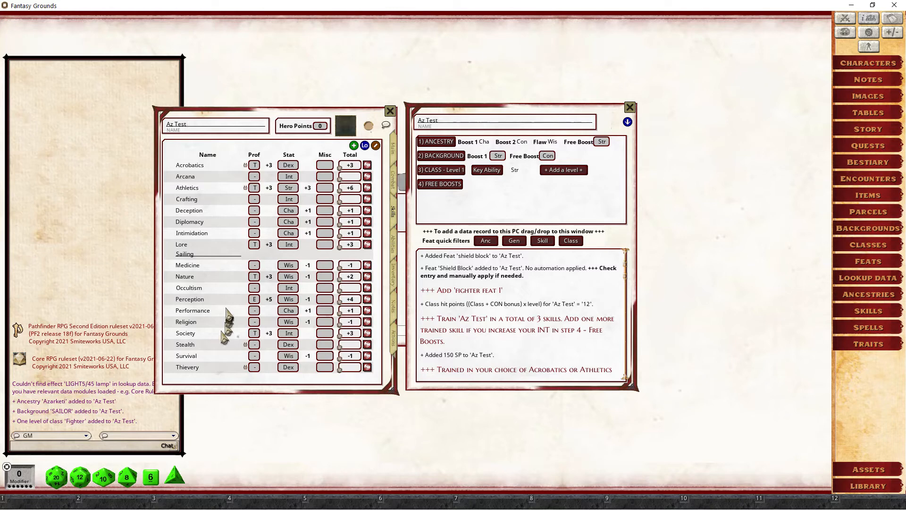
click(255, 200)
- Open the class feats available up to the character's level, read the Double Slice record, and close it
scroll(481, 330, up, 3)
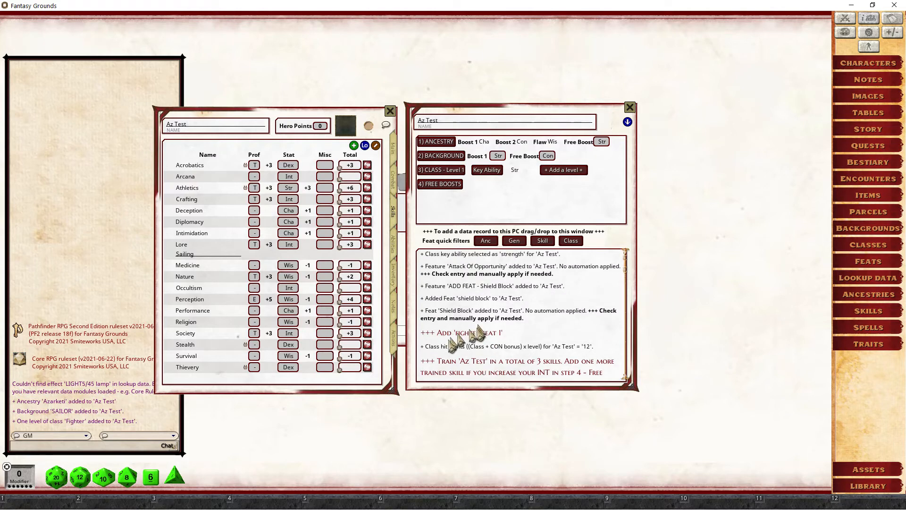
scroll(481, 339, down, 1)
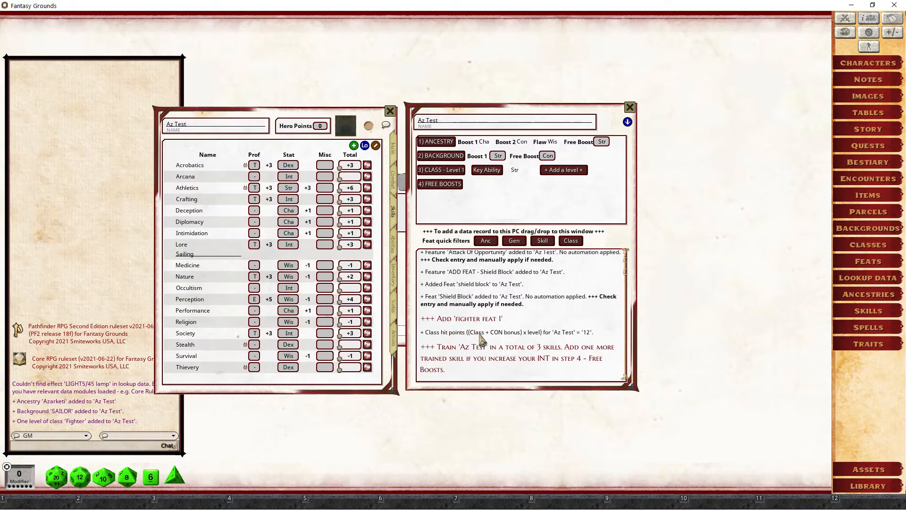
click(570, 242)
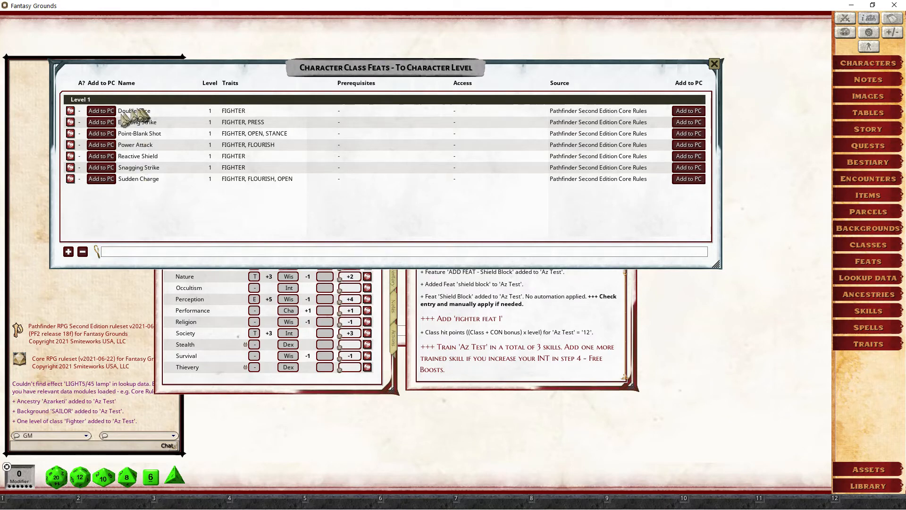
click(71, 110)
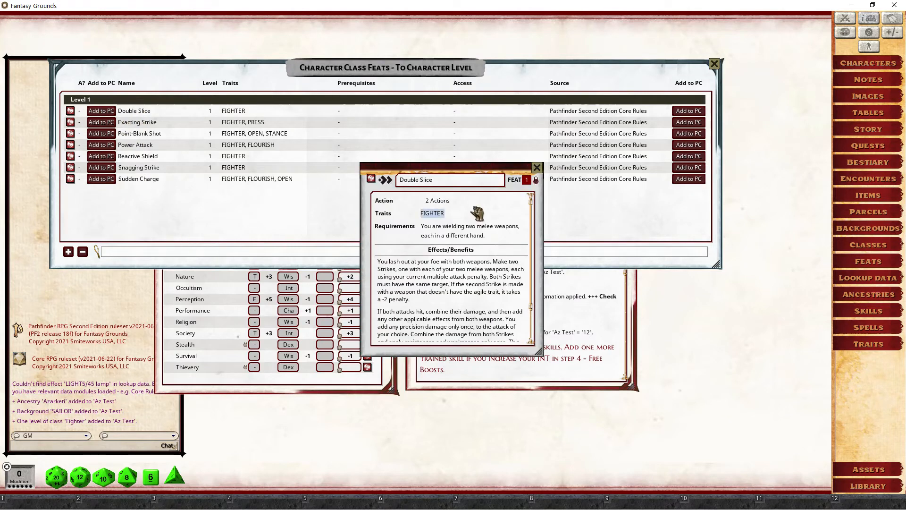
scroll(481, 290, down, 2)
scroll(481, 290, up, 2)
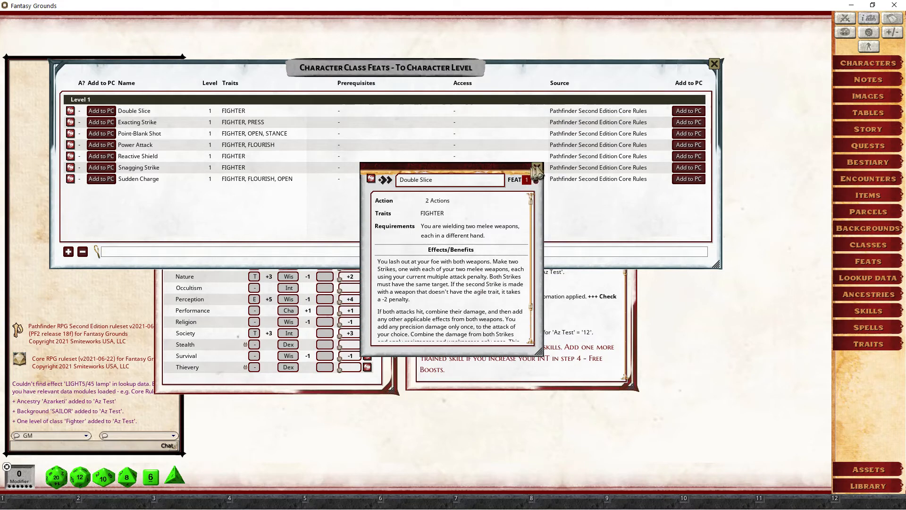
click(538, 169)
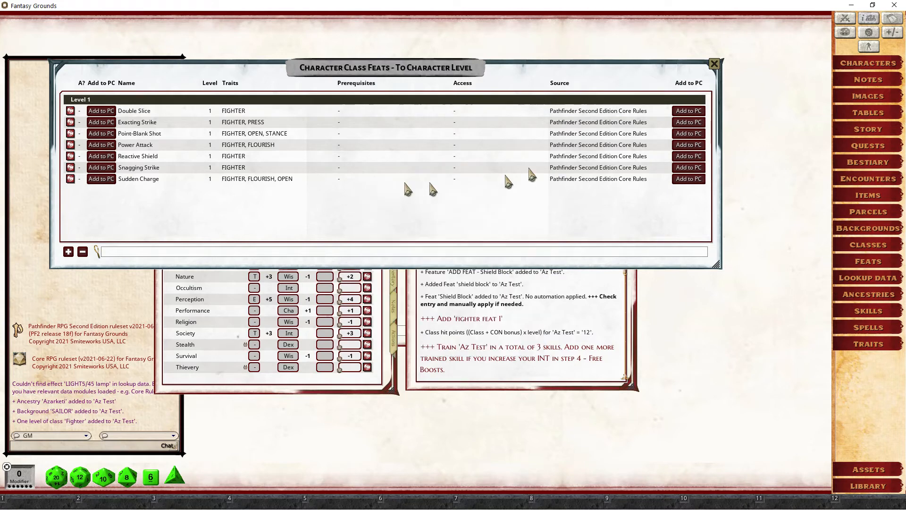
- Read the Sudden Charge traits reference and feat record, close them, and add the feat to Az Test
click(263, 182)
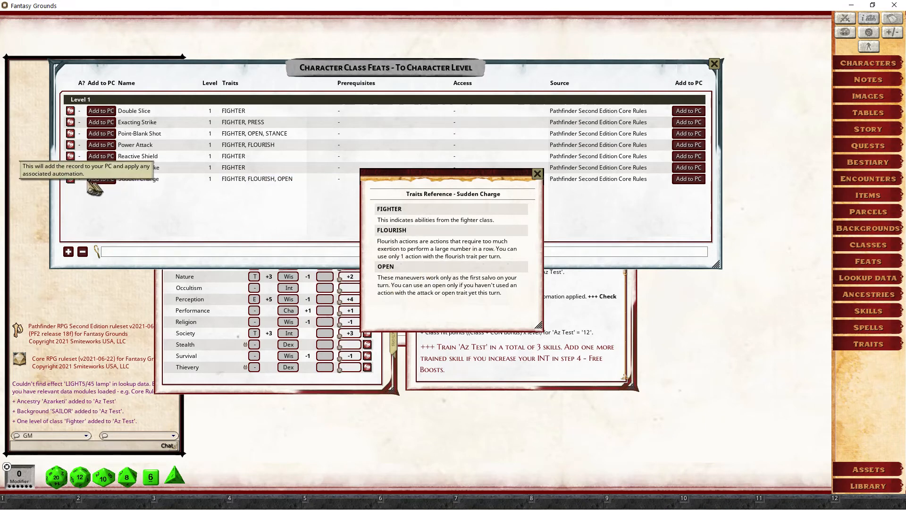
click(72, 180)
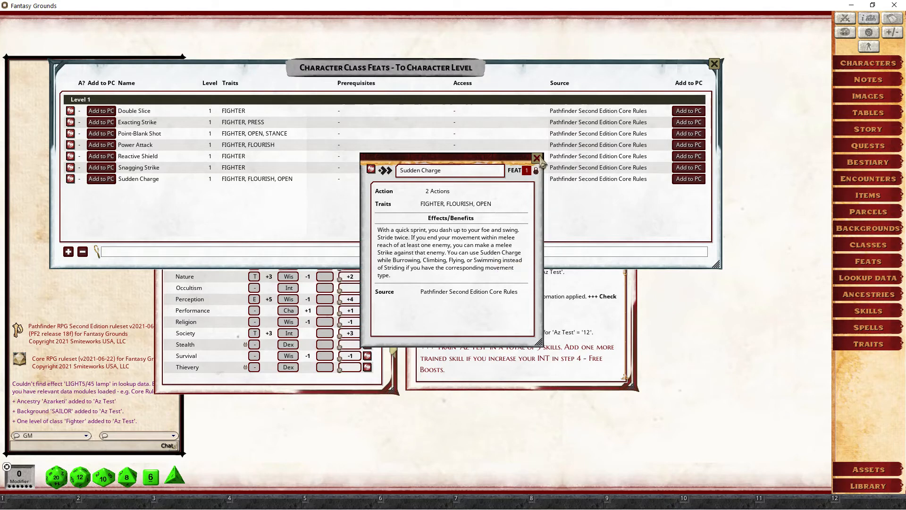
click(475, 204)
double_click(468, 206)
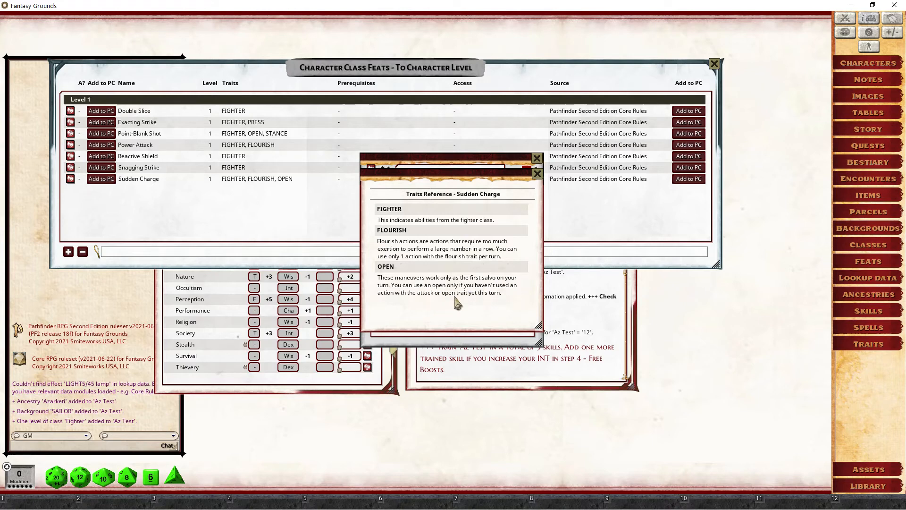
click(538, 175)
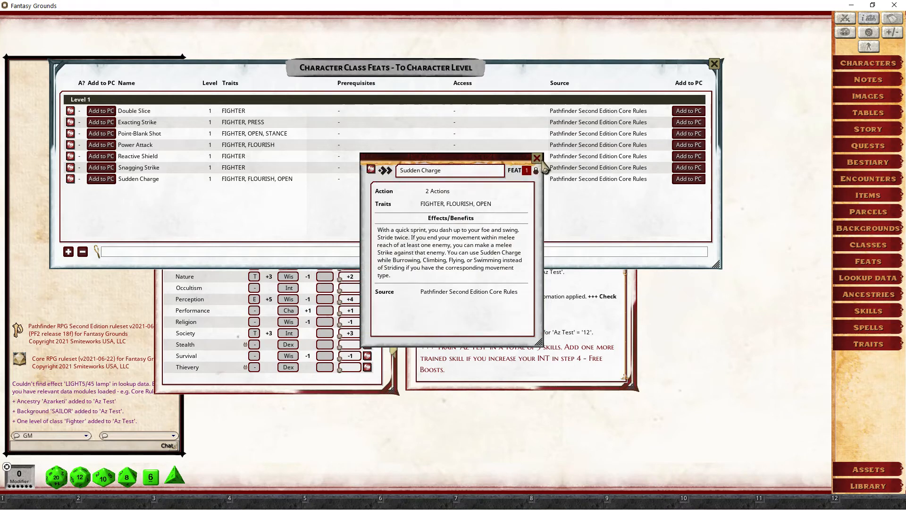
click(537, 158)
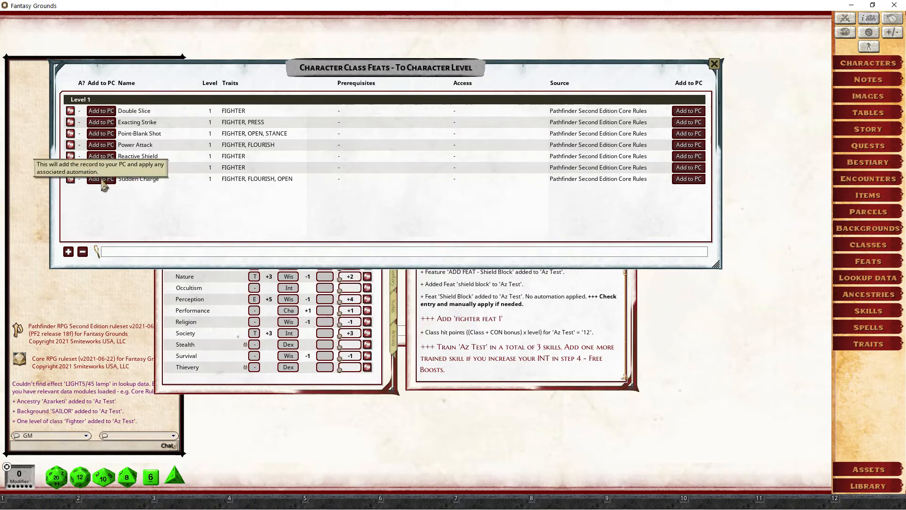
click(102, 183)
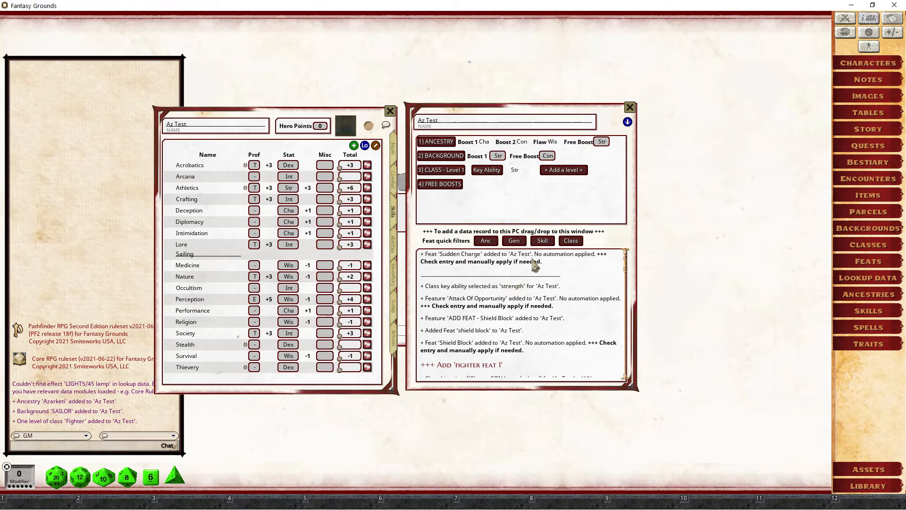
- Read Az Test's Attack Of Opportunity class feature record, close it, and review the class entries in the tracker log
click(395, 250)
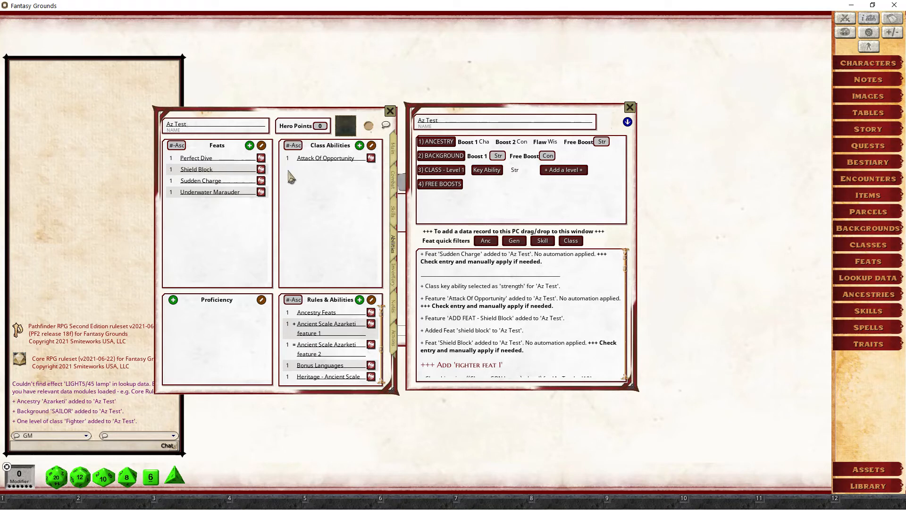
click(371, 159)
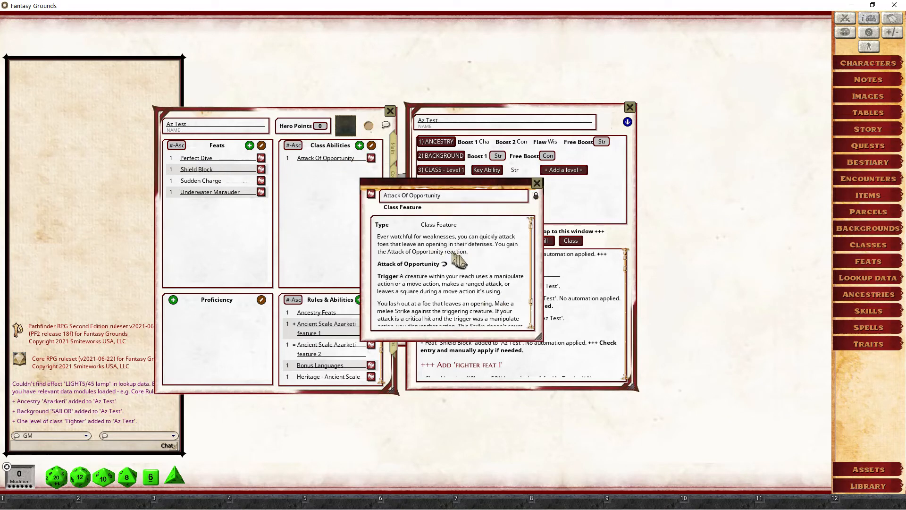
scroll(462, 262, down, 1)
scroll(462, 262, up, 1)
click(537, 183)
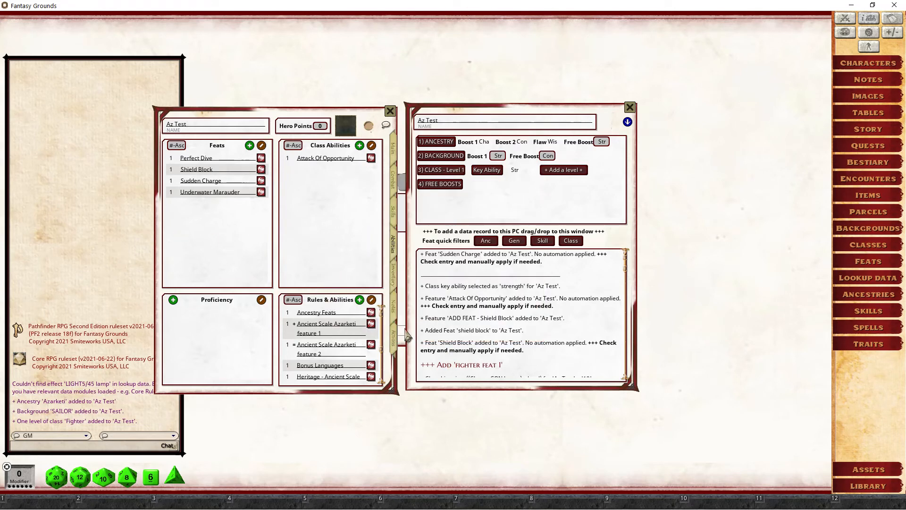
scroll(491, 321, down, 6)
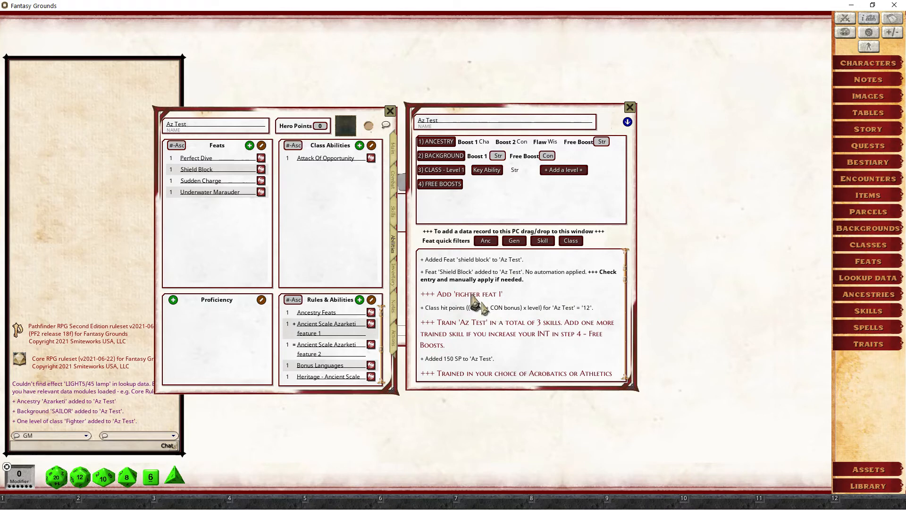
scroll(472, 298, down, 1)
scroll(472, 299, up, 7)
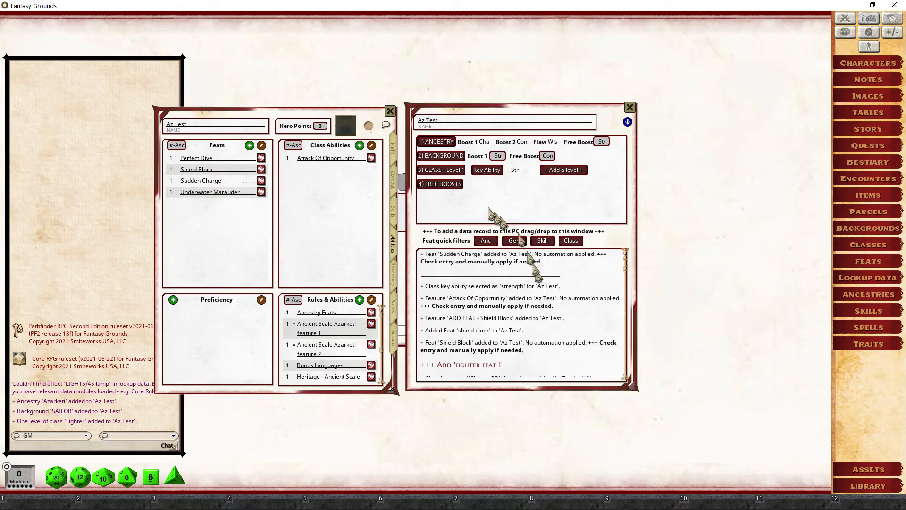
- Assign Az Test's four free ability boosts to Strength, Dexterity, Constitution and Wisdom
click(452, 187)
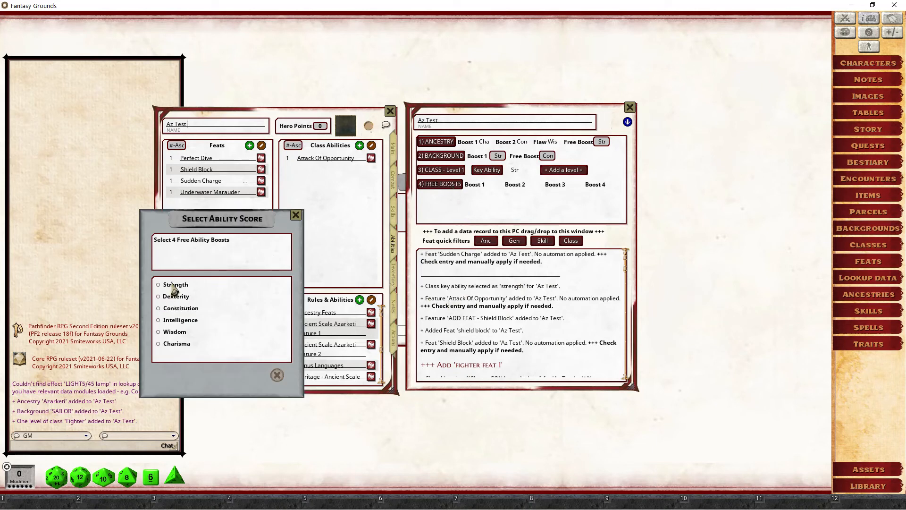
click(191, 309)
click(178, 333)
click(260, 376)
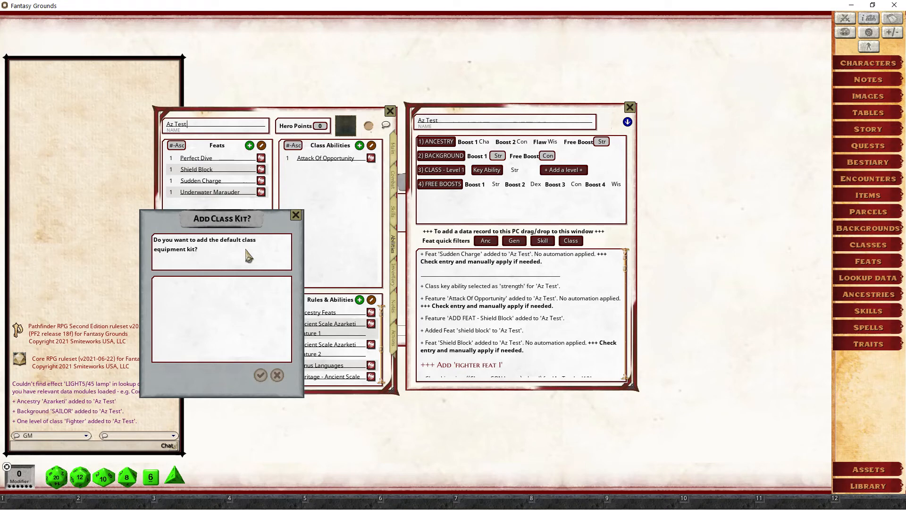
- Add the default Fighter class kit to Az Test with the greatsword and longbow and arrows options, checking the inventory before confirming
click(261, 376)
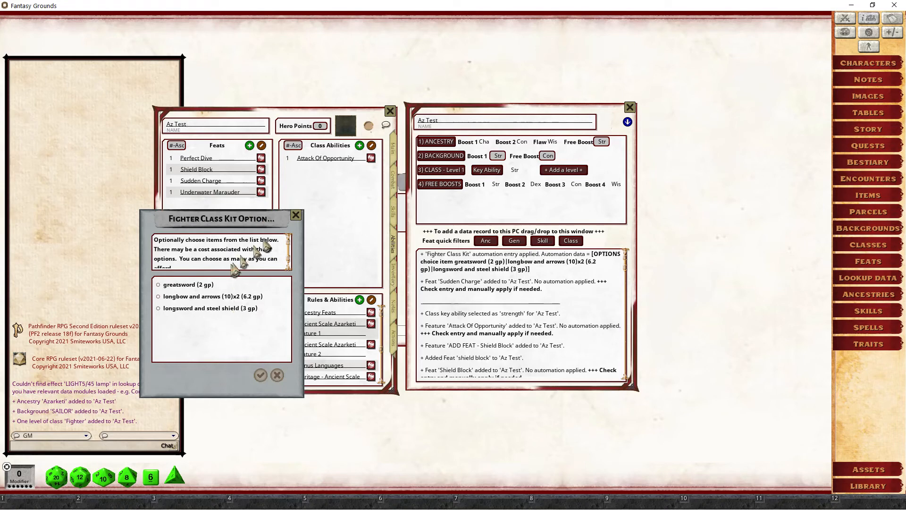
drag(223, 221, 698, 277)
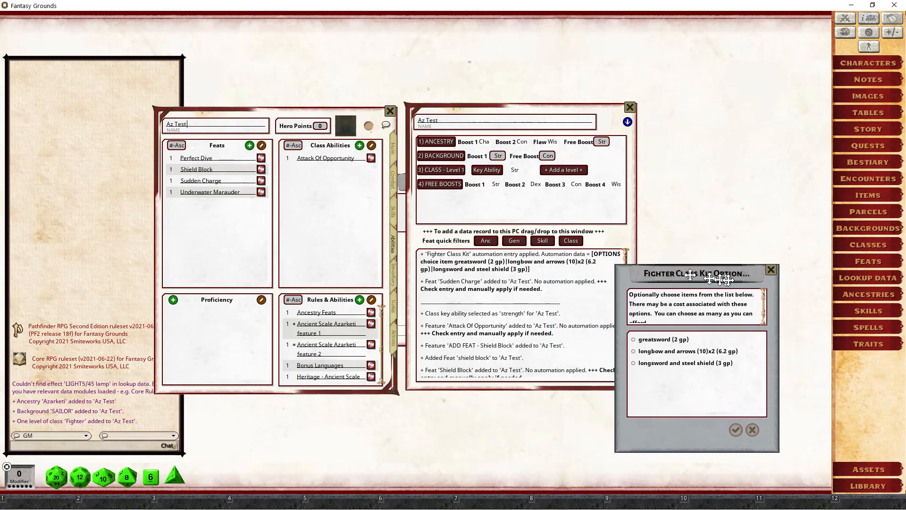
click(393, 274)
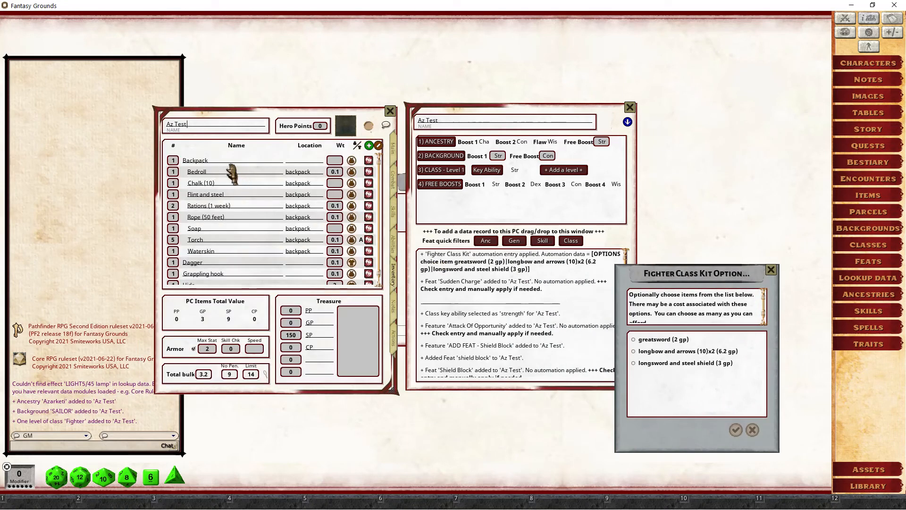
scroll(228, 166, down, 1)
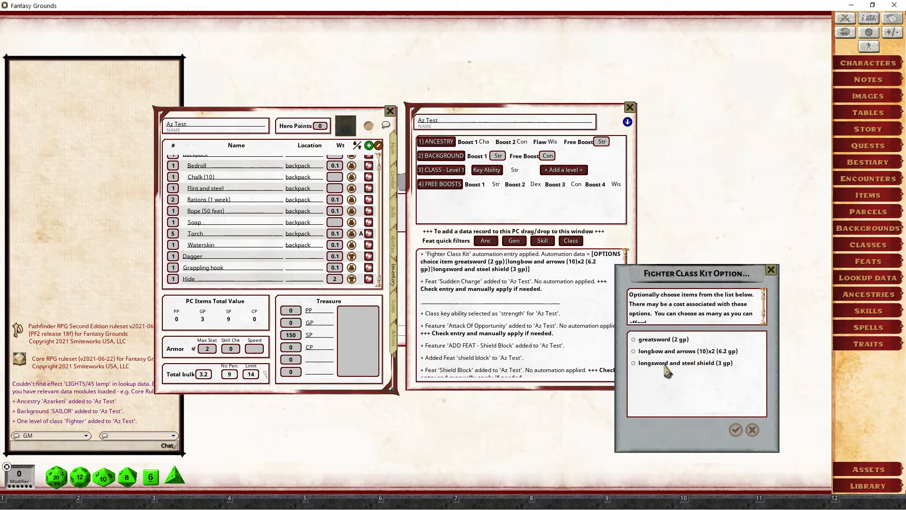
click(653, 352)
click(738, 431)
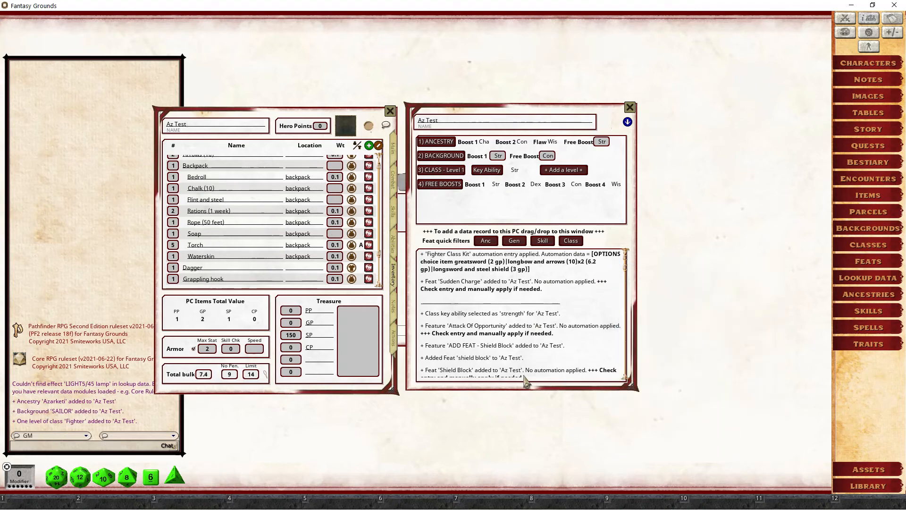
- Review the class kit items in Az Test's inventory, including the optional weapons
scroll(261, 226, down, 3)
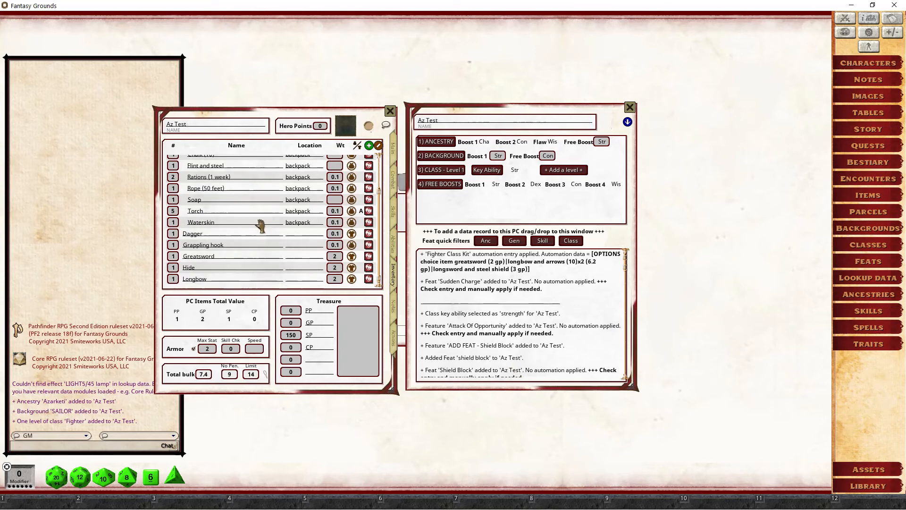
scroll(209, 278, up, 3)
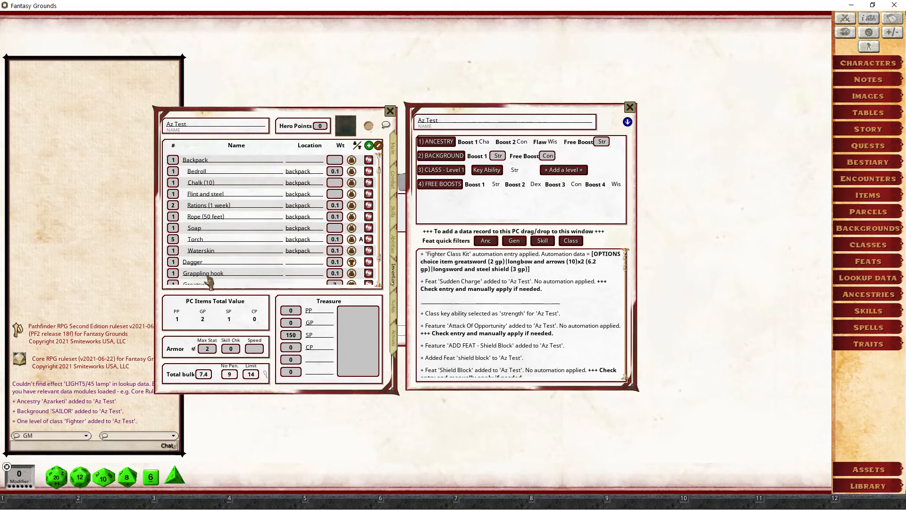
scroll(213, 250, down, 3)
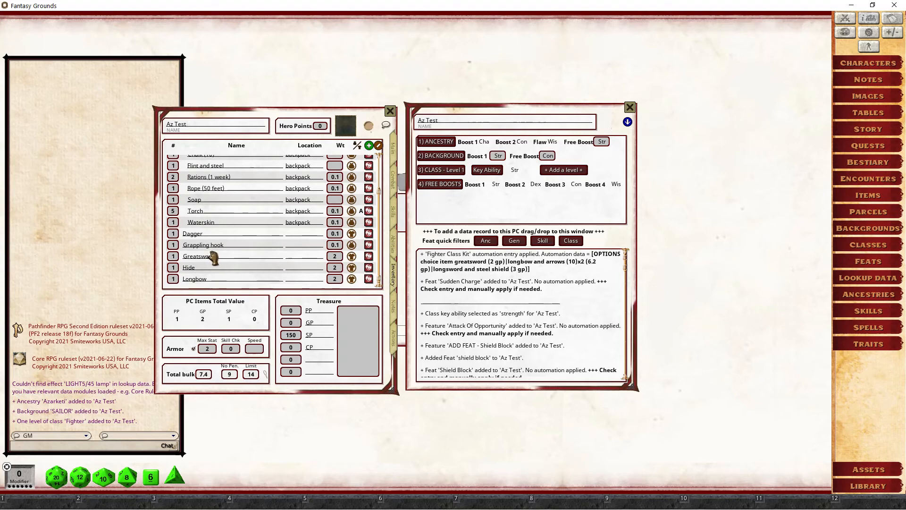
- Examine Az Test's weapon attacks and the Greatsword's weapon details, close them, and show the combat statistics
click(392, 338)
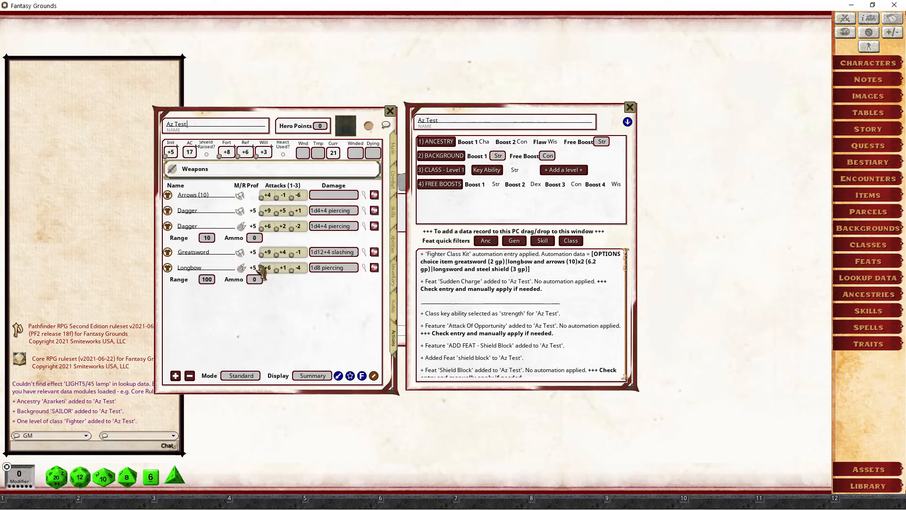
click(374, 252)
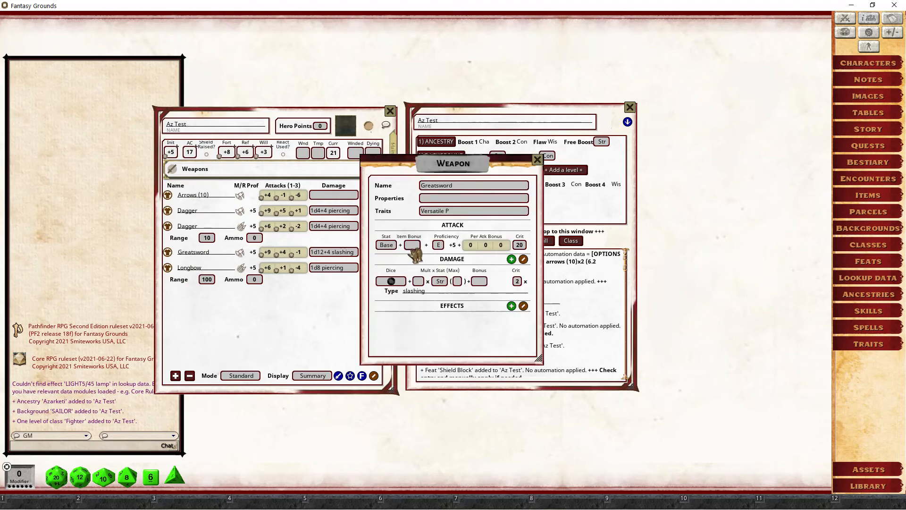
click(537, 160)
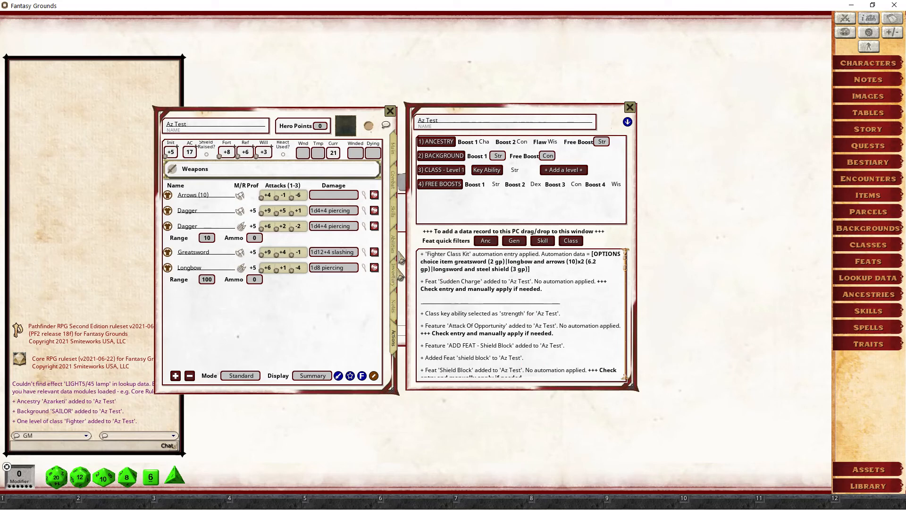
click(392, 180)
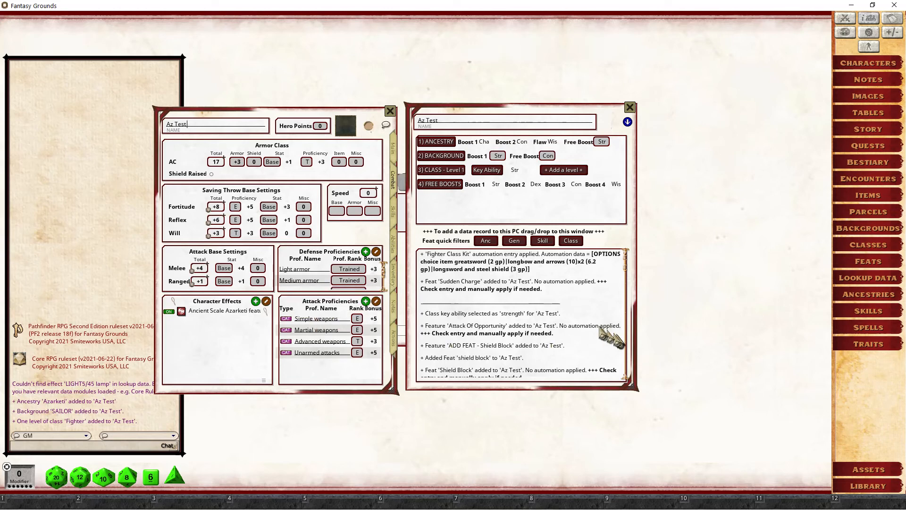
- Set Az Test's portrait to azarketi02.jpg from the portrait library
click(345, 125)
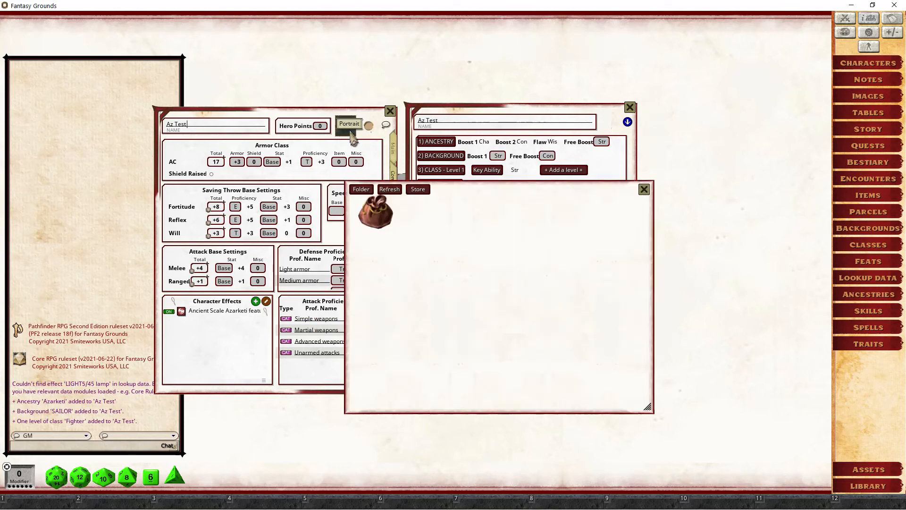
click(387, 226)
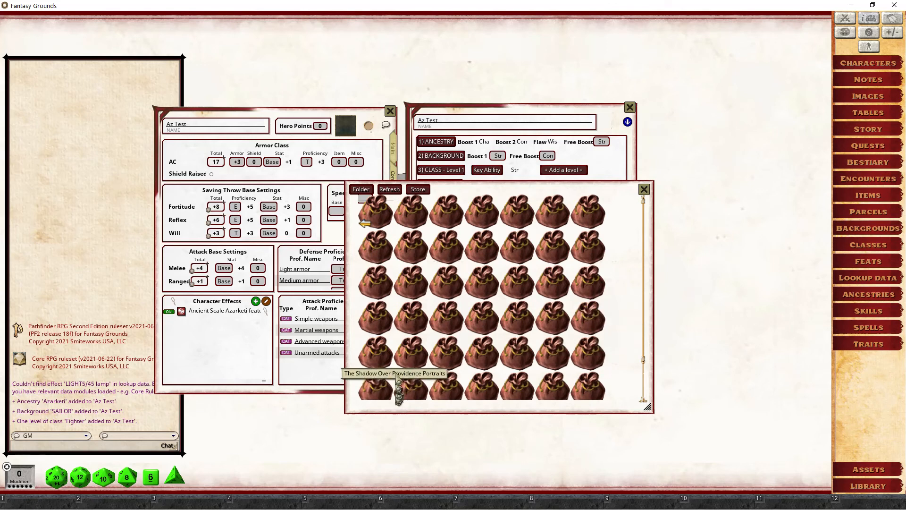
click(589, 375)
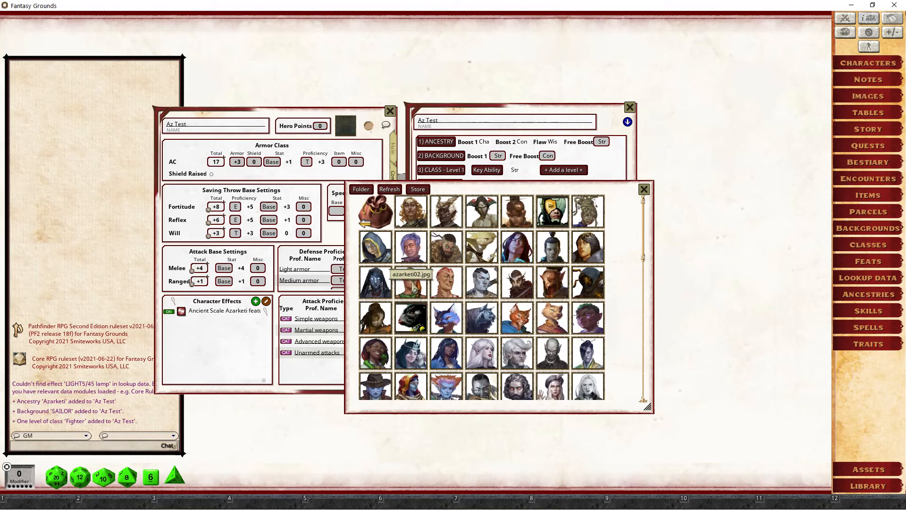
click(410, 279)
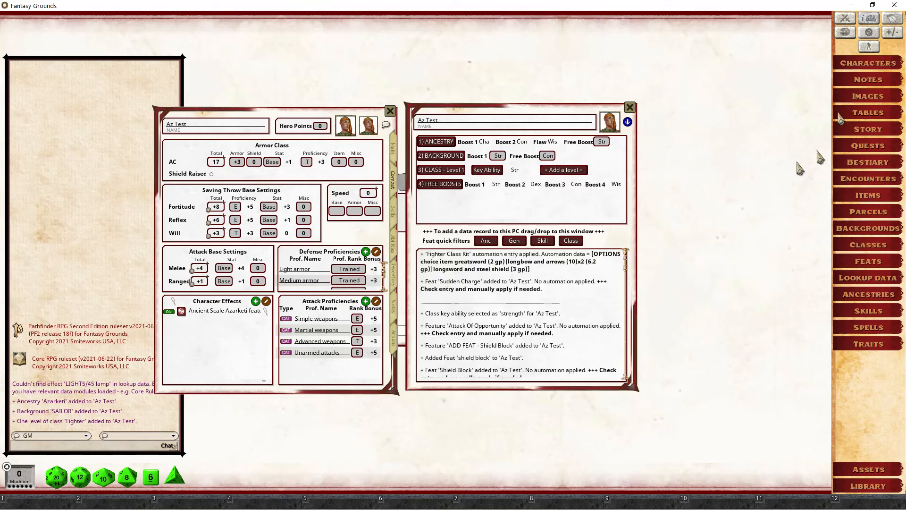
- Delete the Unidentified Creature entry from the combat tracker and add Az Test from the character list
click(847, 25)
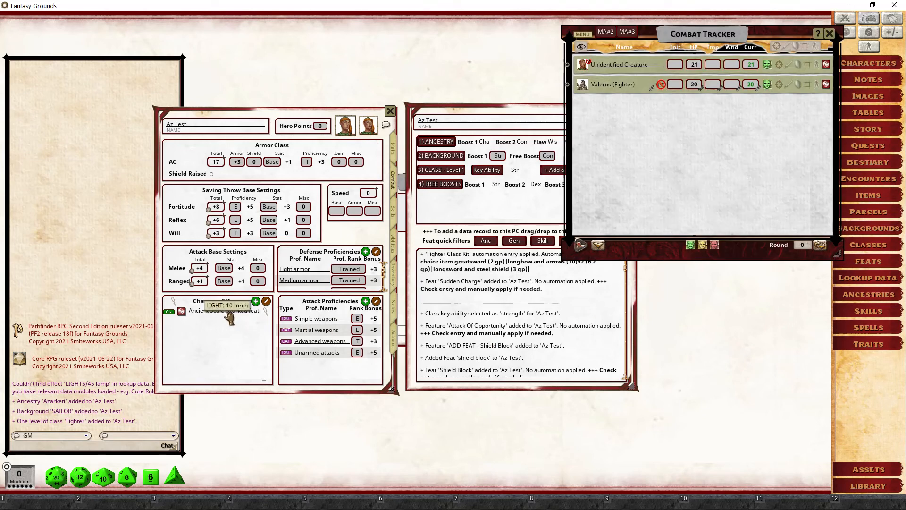
right_click(635, 65)
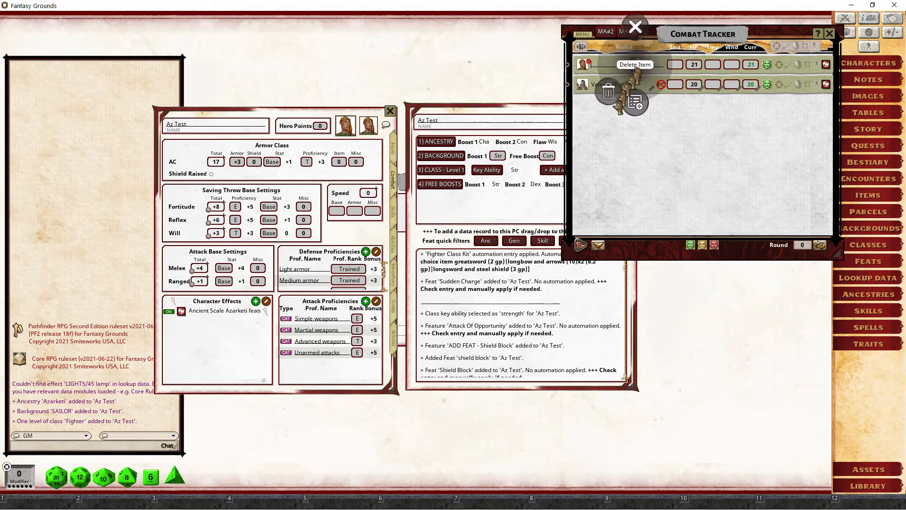
click(608, 92)
click(580, 98)
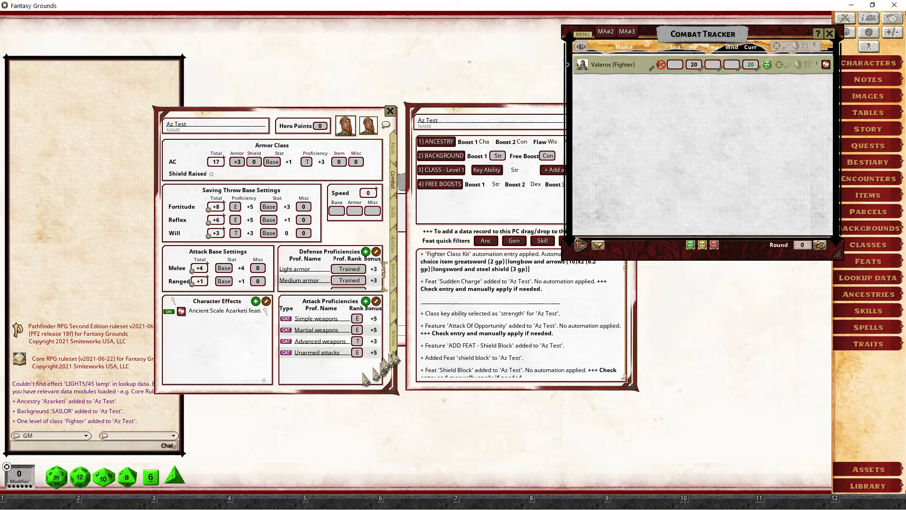
drag(373, 215, 670, 156)
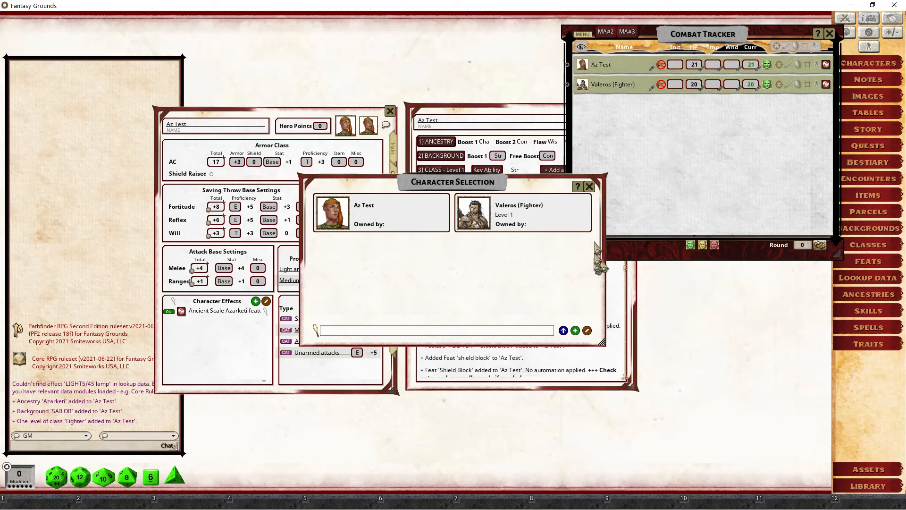
click(591, 187)
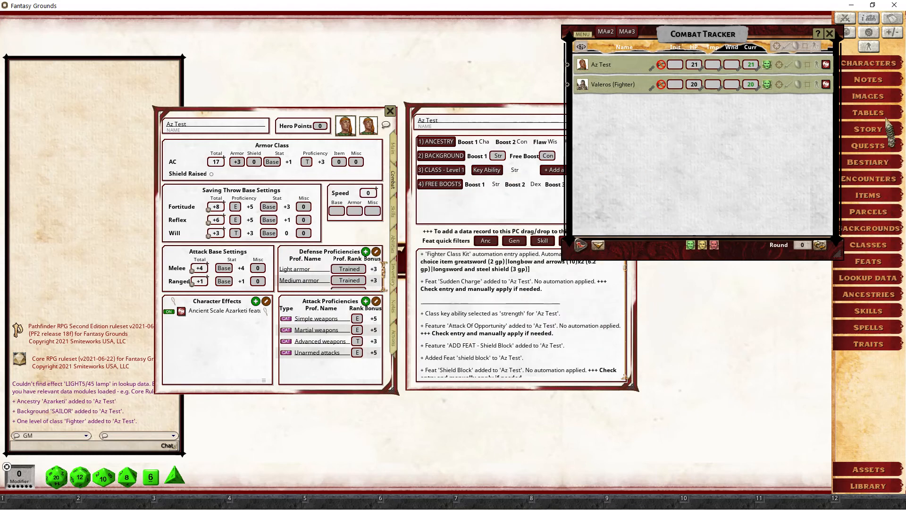
- Open BattleMap01 from the FG Battle Maps image group and dismiss the console log
click(887, 100)
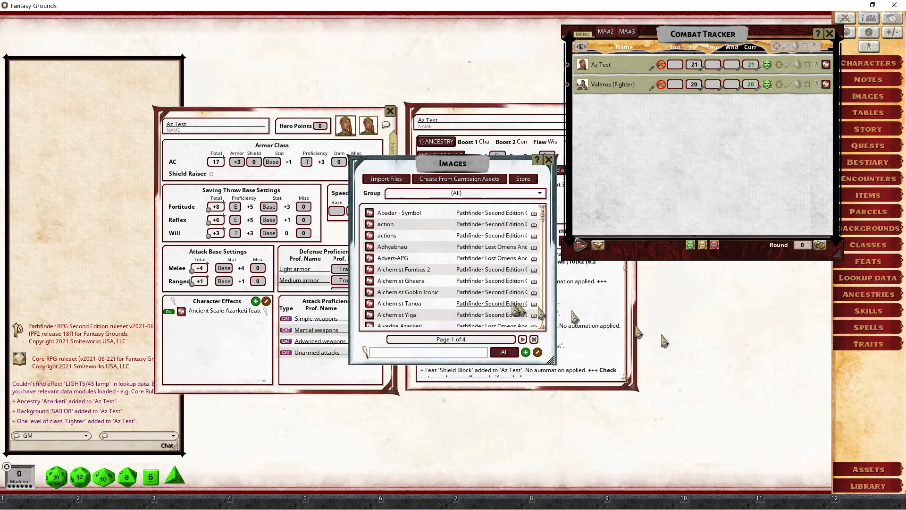
click(456, 193)
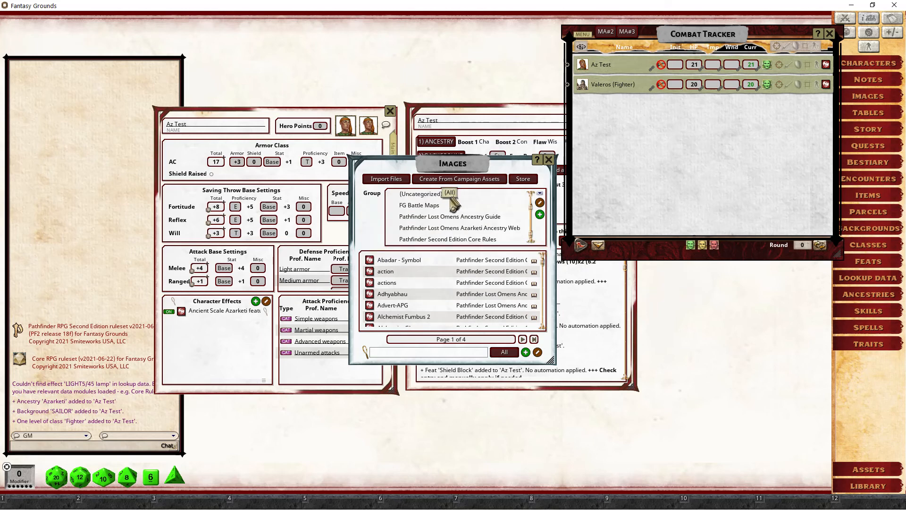
click(431, 208)
scroll(481, 317, down, 5)
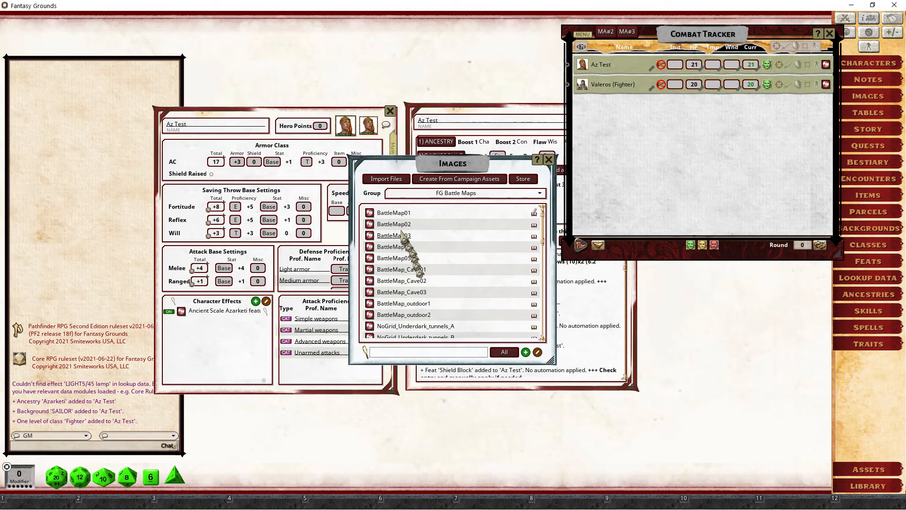
drag(394, 213, 475, 298)
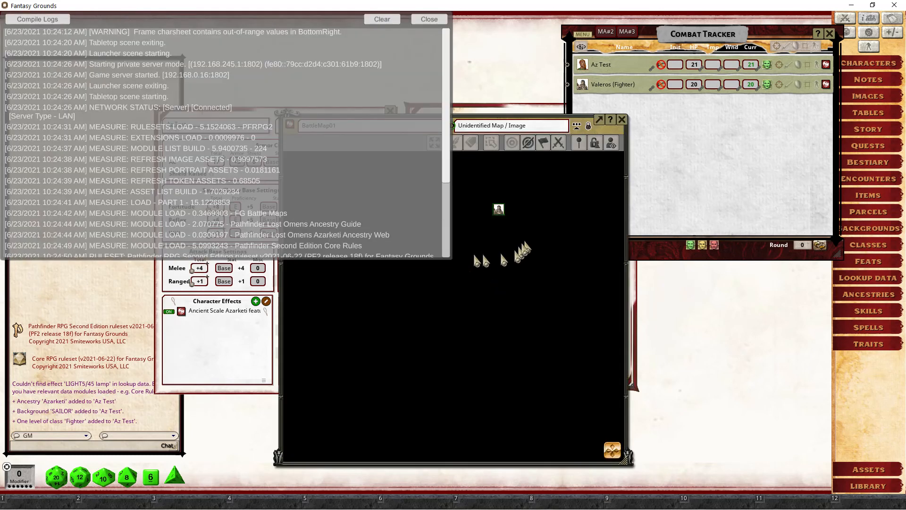
click(429, 19)
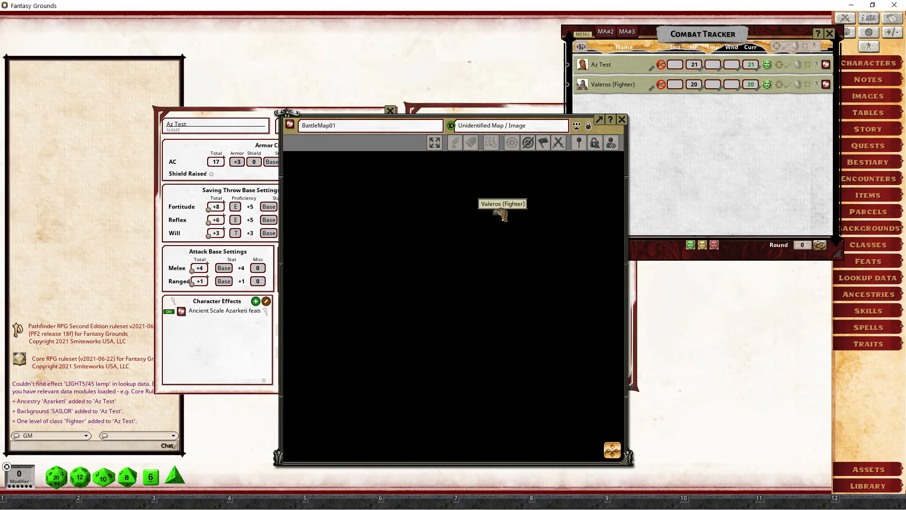
- Select the Valeros token to show its vision and place Az Test's token in the area west of Valeros's room
click(500, 214)
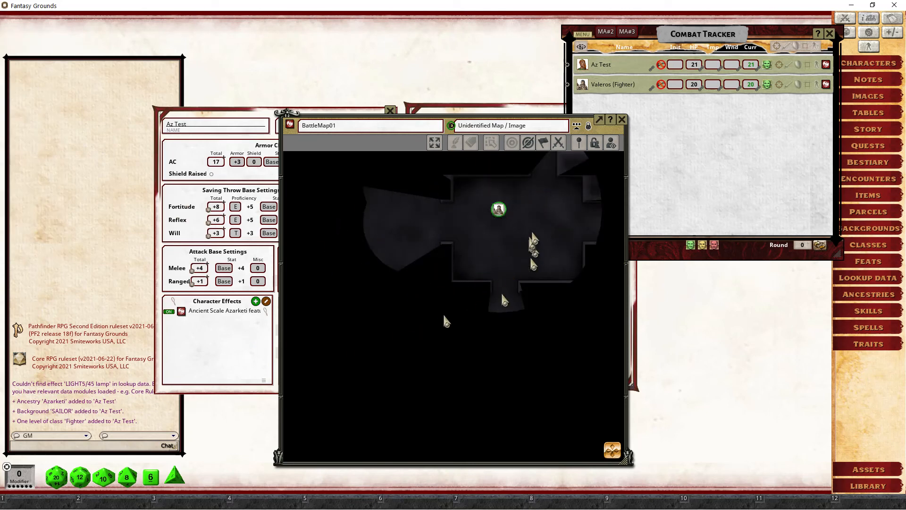
click(710, 142)
drag(582, 66, 409, 223)
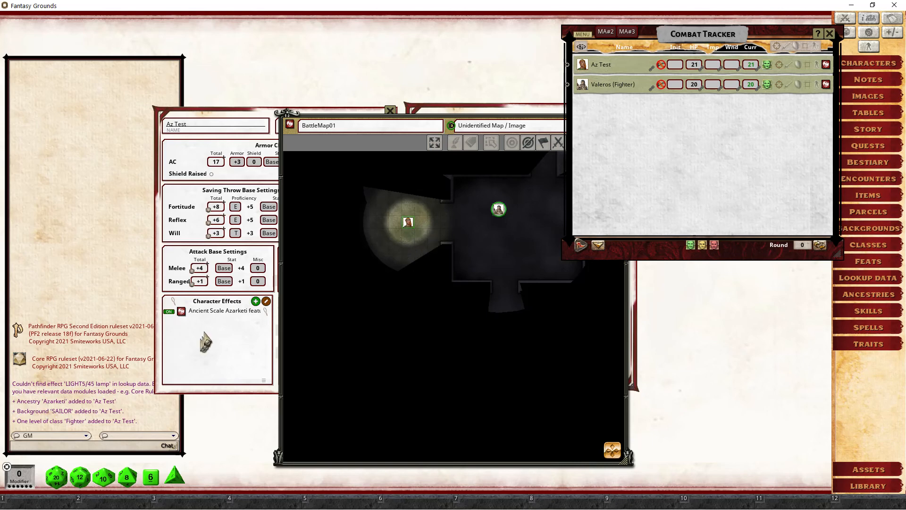
- Move Az Test's sheet clear of the map and compare the vision of the Valeros and Az Test tokens
drag(205, 342, 99, 332)
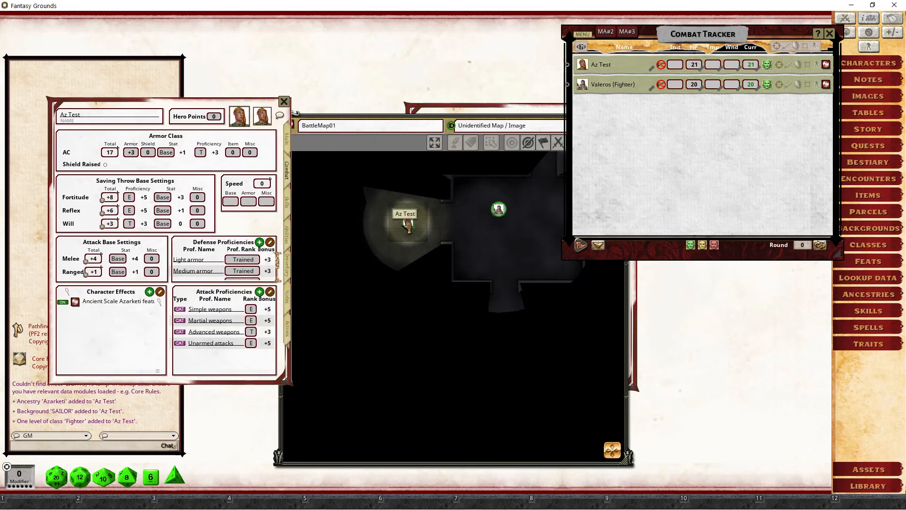
click(499, 208)
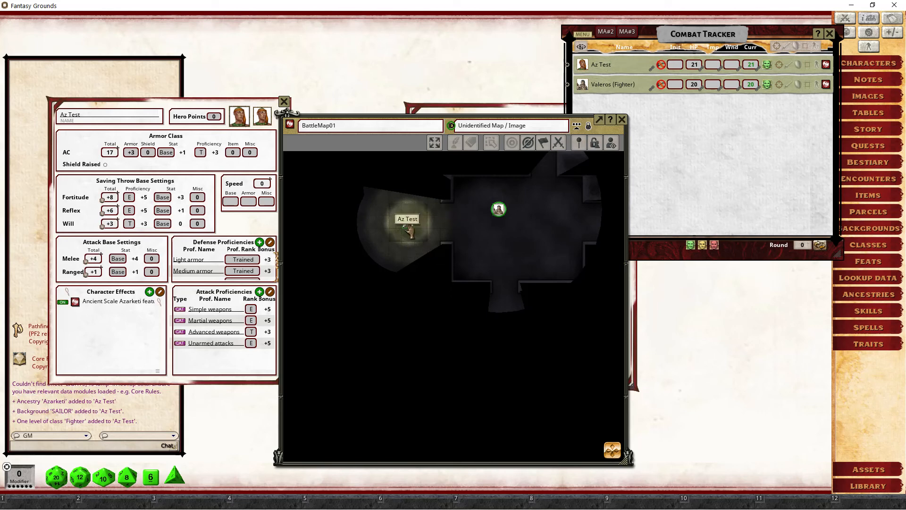
click(408, 230)
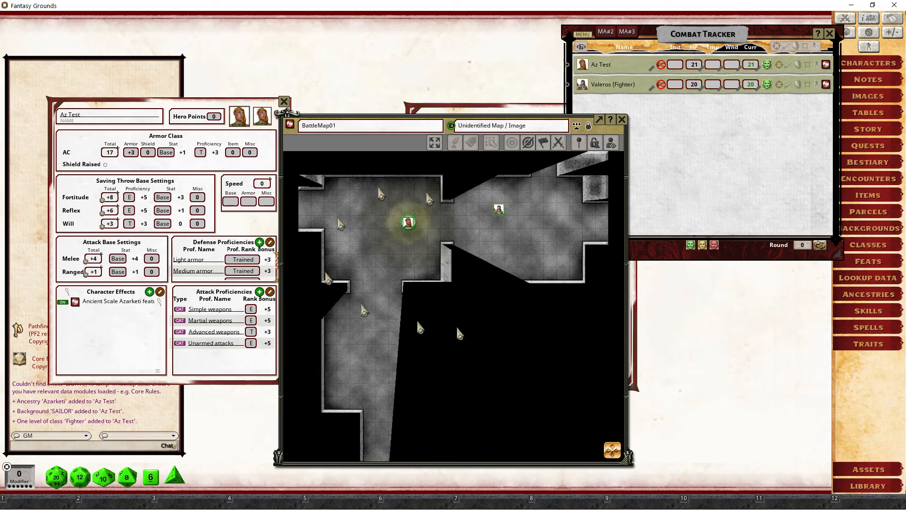
click(498, 210)
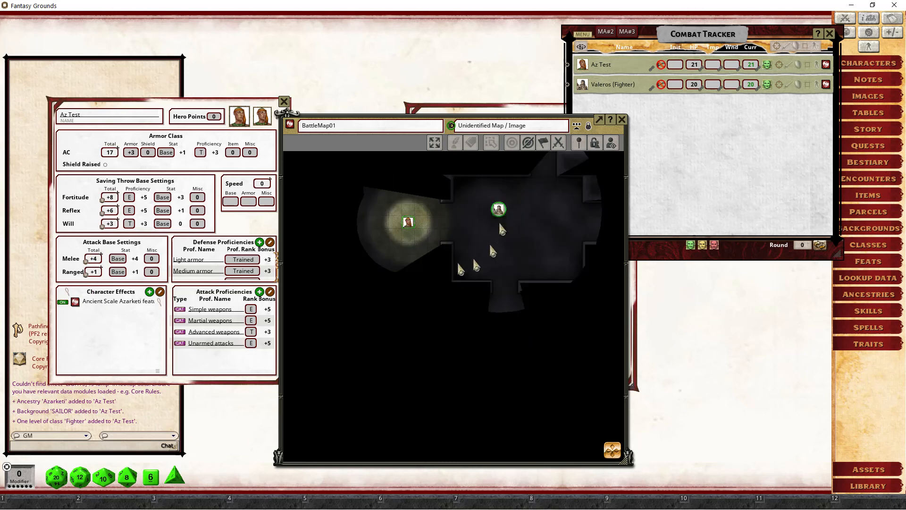
click(408, 228)
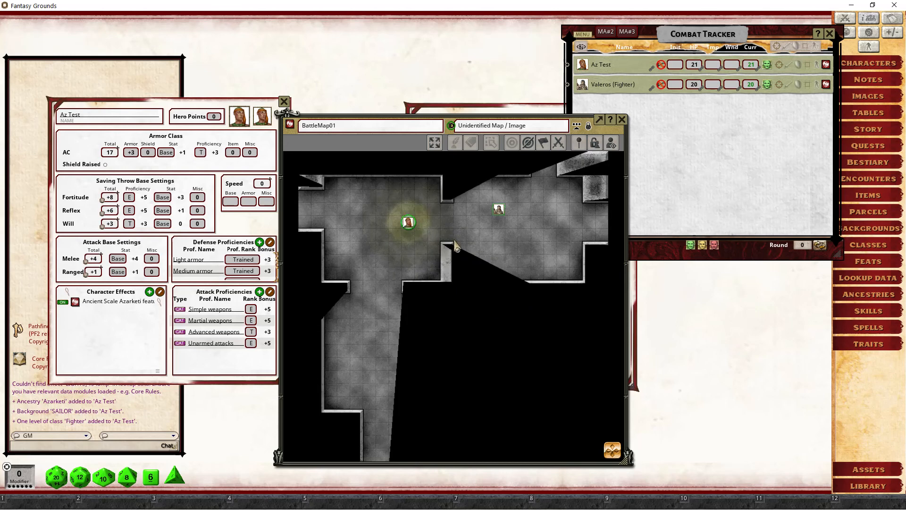
- Move Az Test's token south into the adjoining room and view the map from Valeros's token
key(Down)
key(Down)
key(Down)
key(Down)
key(Down)
key(Down)
key(Left)
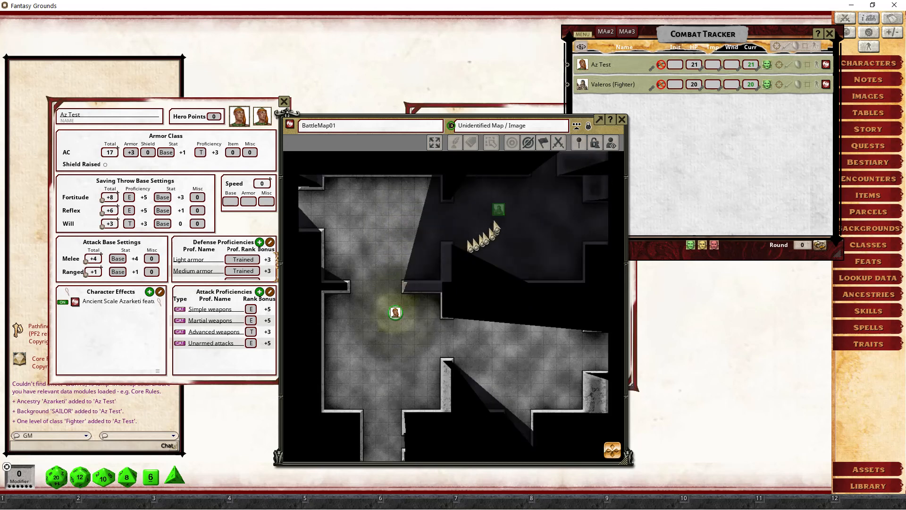
key(Down)
click(498, 210)
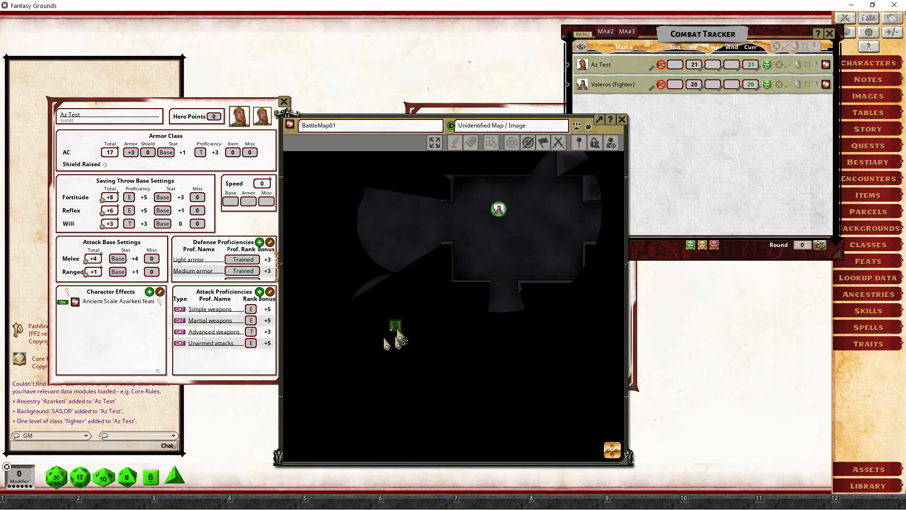
- Move Az Test's token back north into the room west of Valeros and check Valeros's view of its light
click(395, 328)
key(Up)
key(Up)
key(Up)
key(Up)
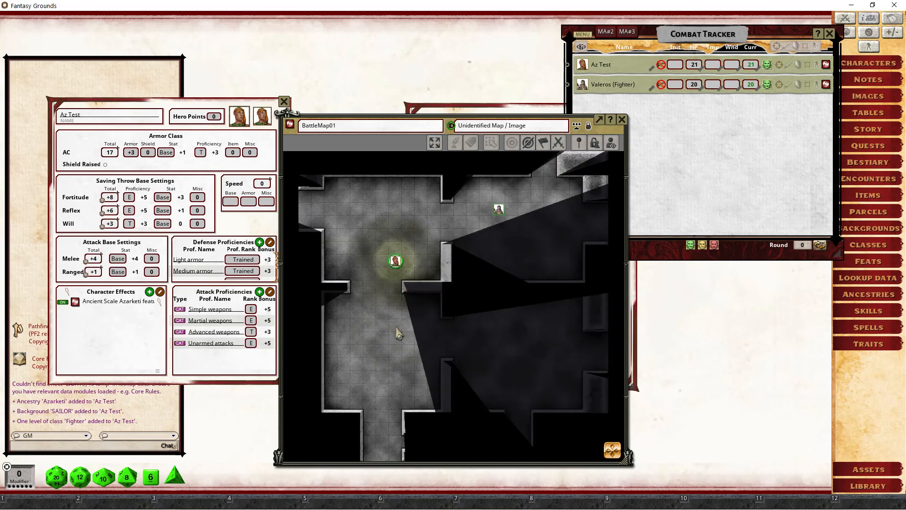
key(Up)
key(Up)
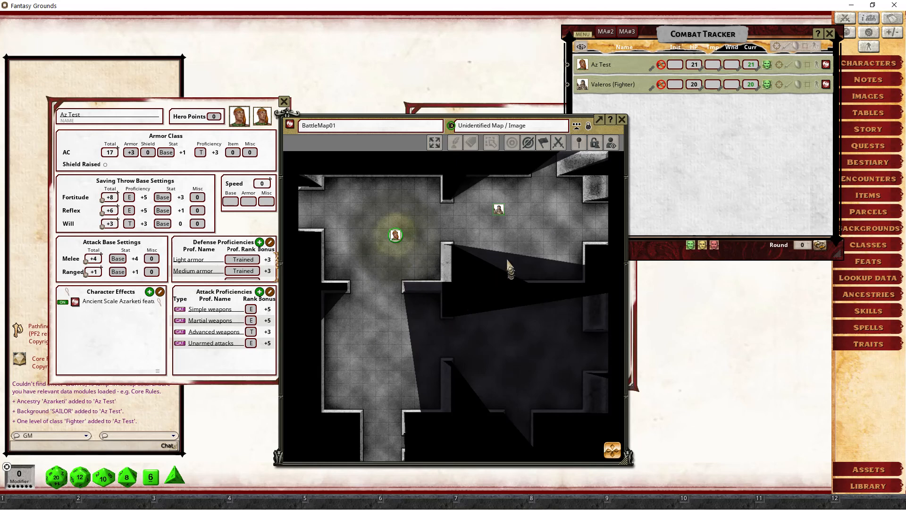
click(498, 209)
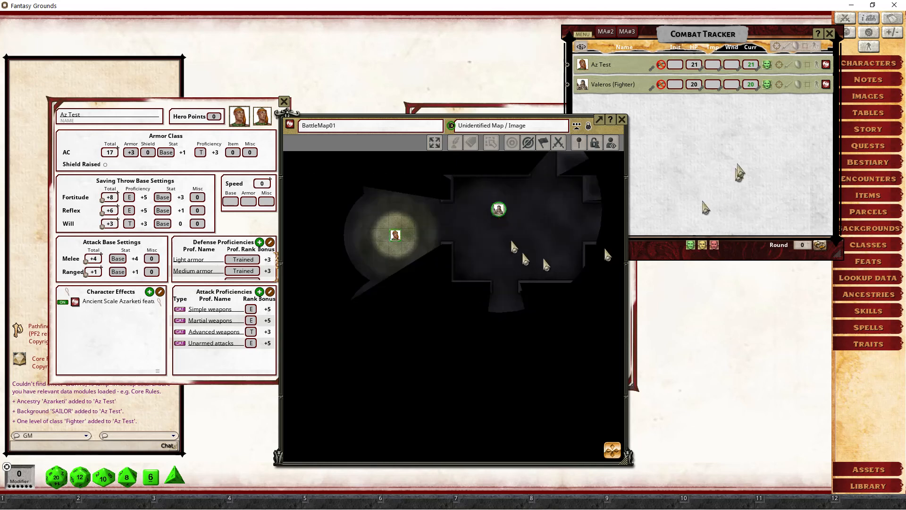
- Open Valeros's character sheet and equip the Torch in his inventory
double_click(498, 209)
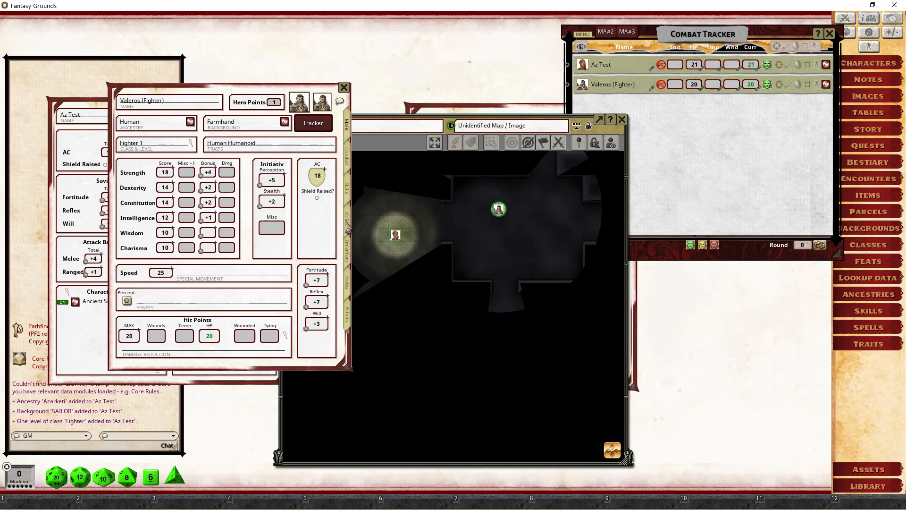
click(353, 255)
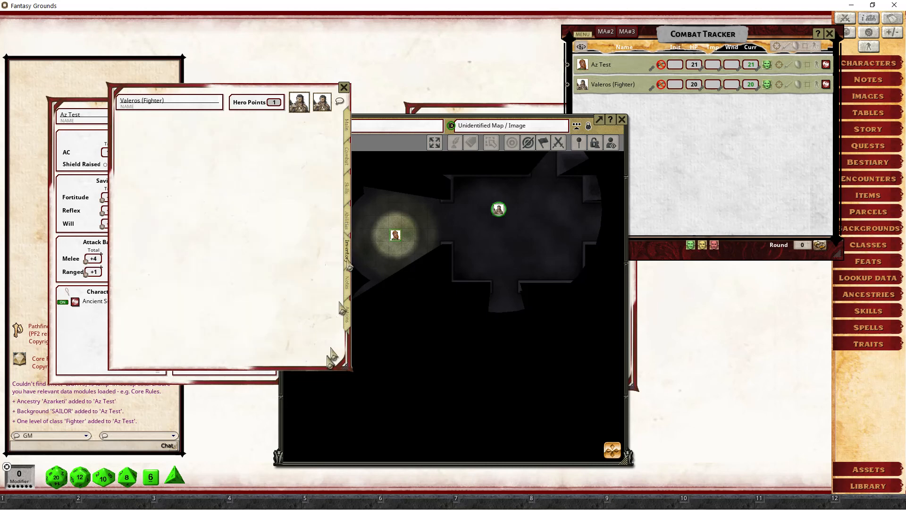
scroll(203, 223, down, 3)
scroll(204, 224, down, 1)
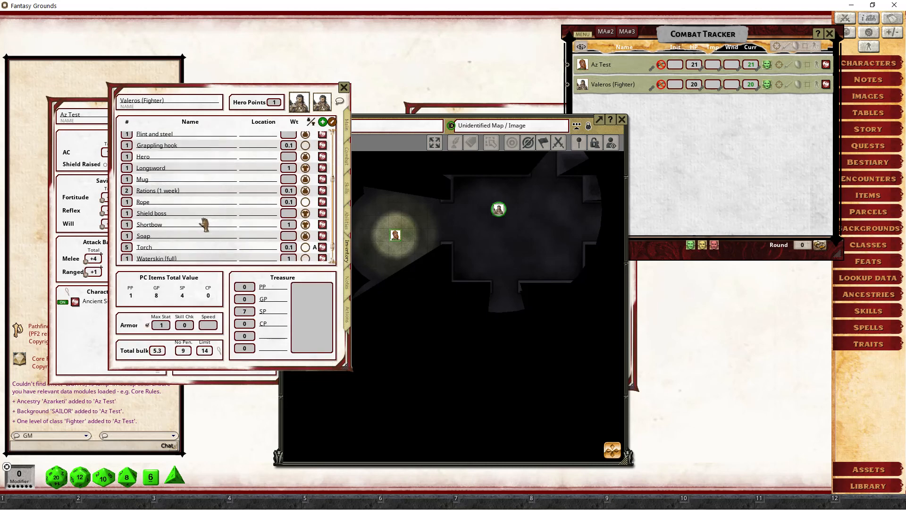
scroll(205, 225, down, 1)
click(305, 232)
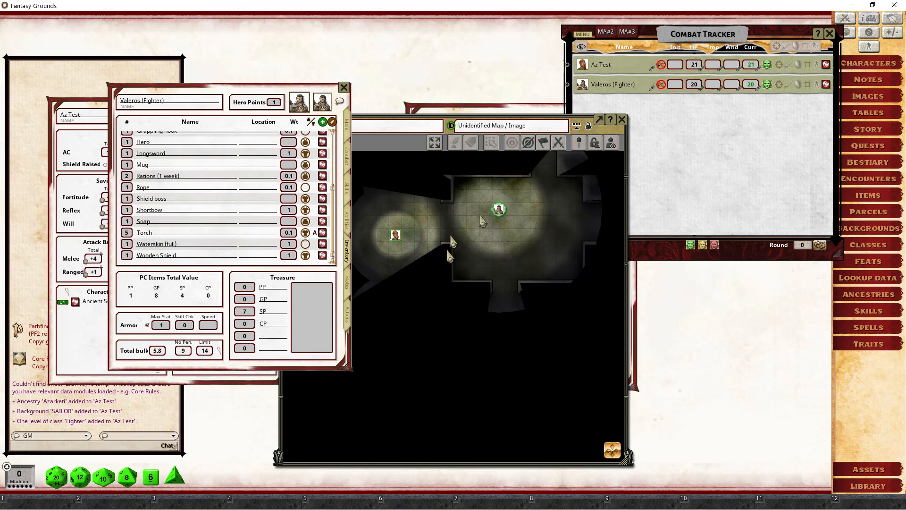
- Move Valeros's token four squares east and two squares south within his room on BattleMap01
click(533, 280)
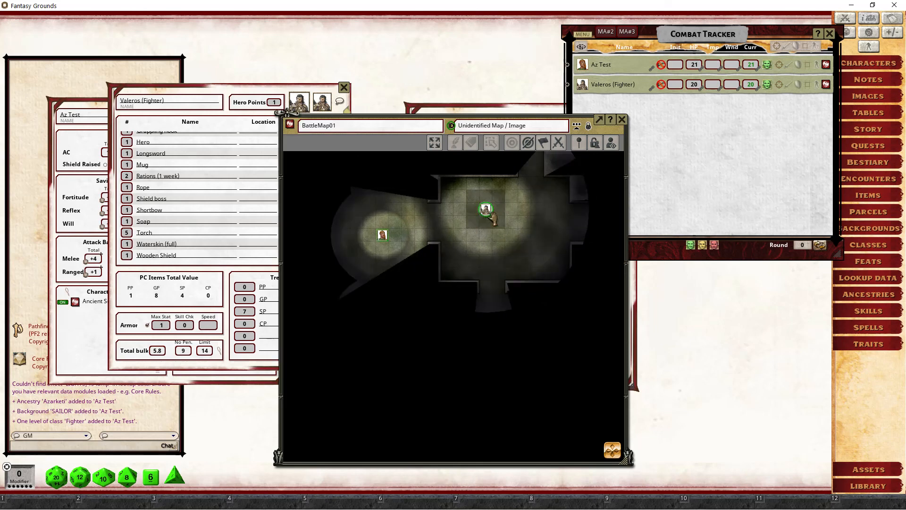
drag(489, 215, 489, 211)
click(488, 211)
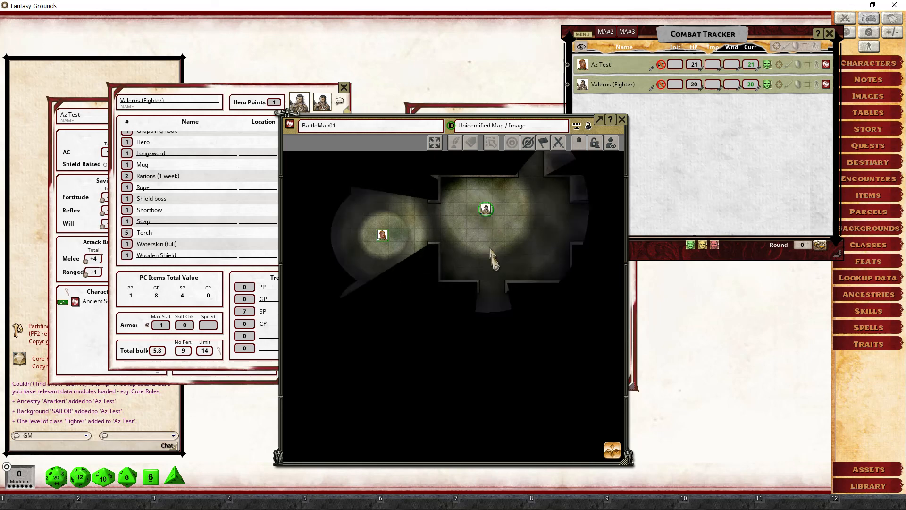
key(KP_6)
key(KP_6)
key(KP_6)
key(KP_6)
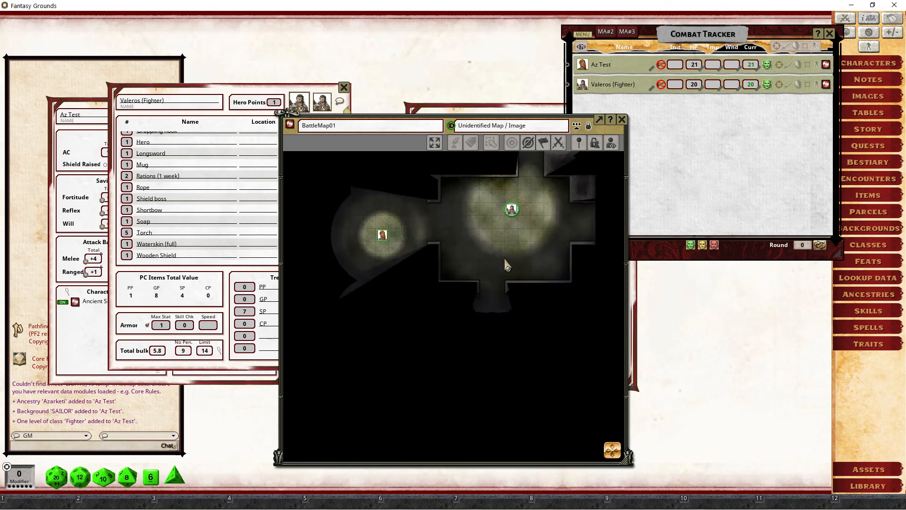
key(KP_2)
key(KP_2)
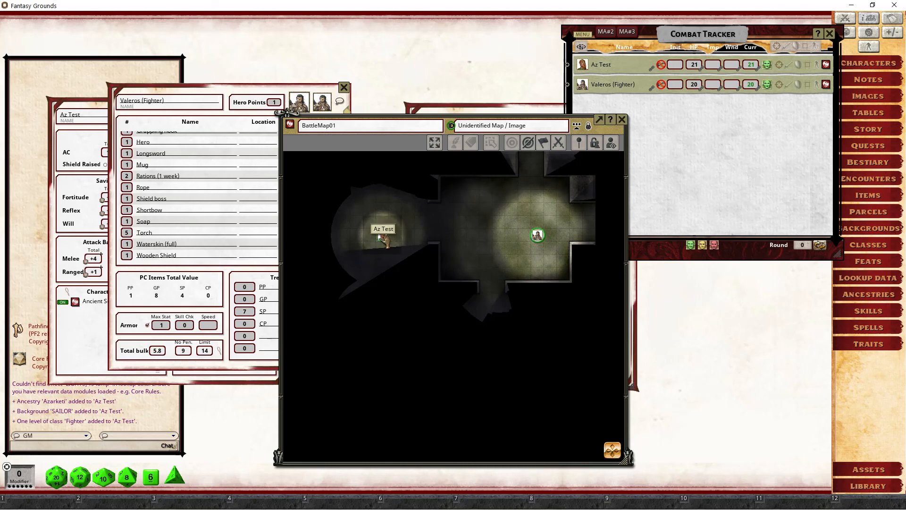
- Open the Ancient Scale Azarketi feature 2 description from Az Test's character effects and place it clear of the map
click(107, 340)
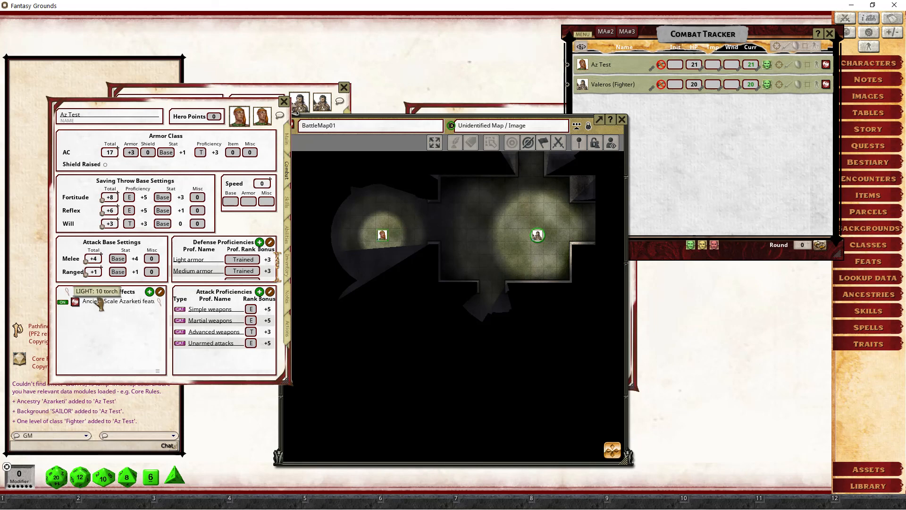
click(76, 302)
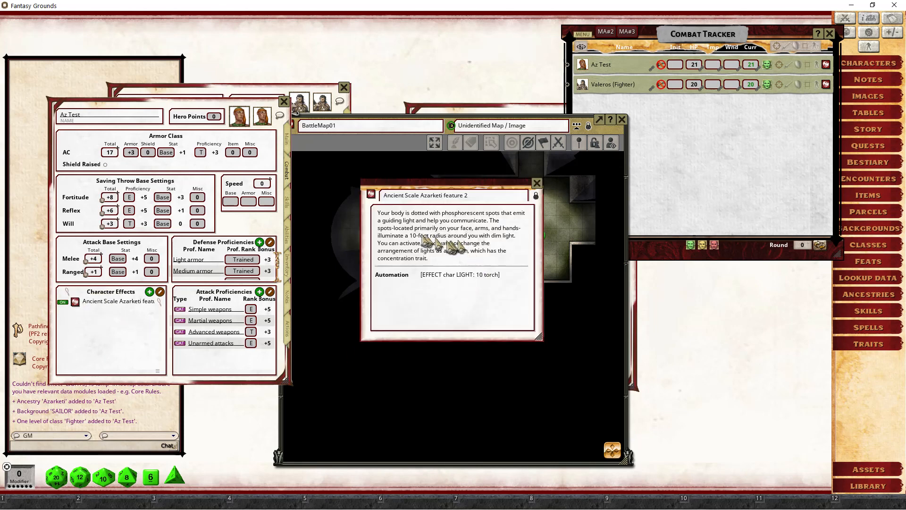
drag(477, 193, 182, 229)
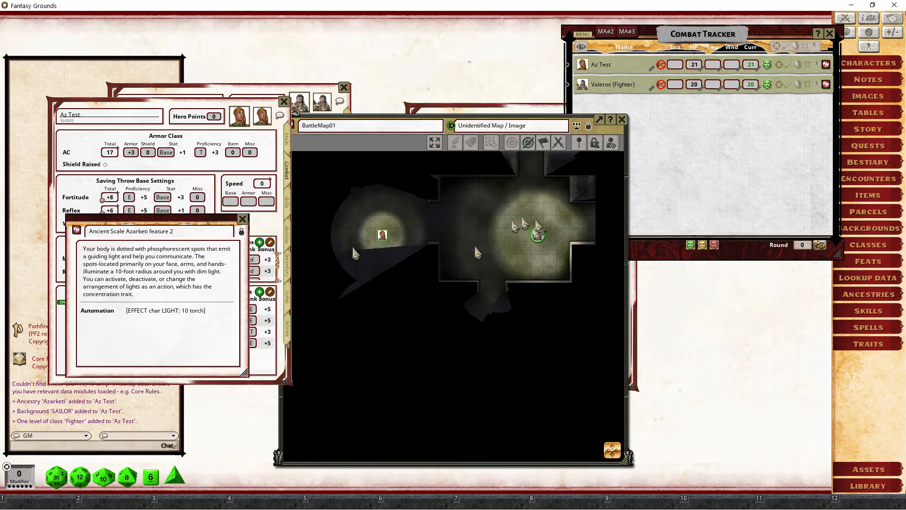
- Move Valeros's token into the room to the south, then close the feature description and reposition Az Test's sheet over the map
click(537, 234)
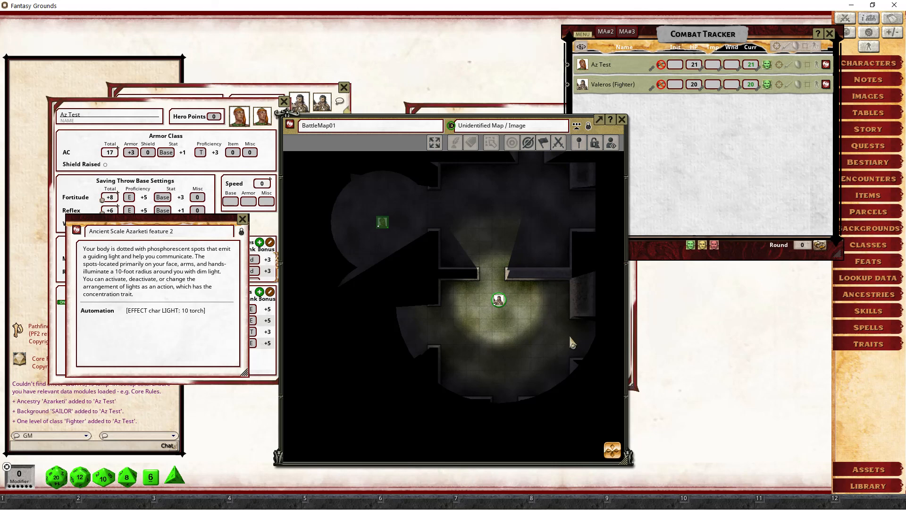
click(243, 219)
drag(261, 103, 442, 112)
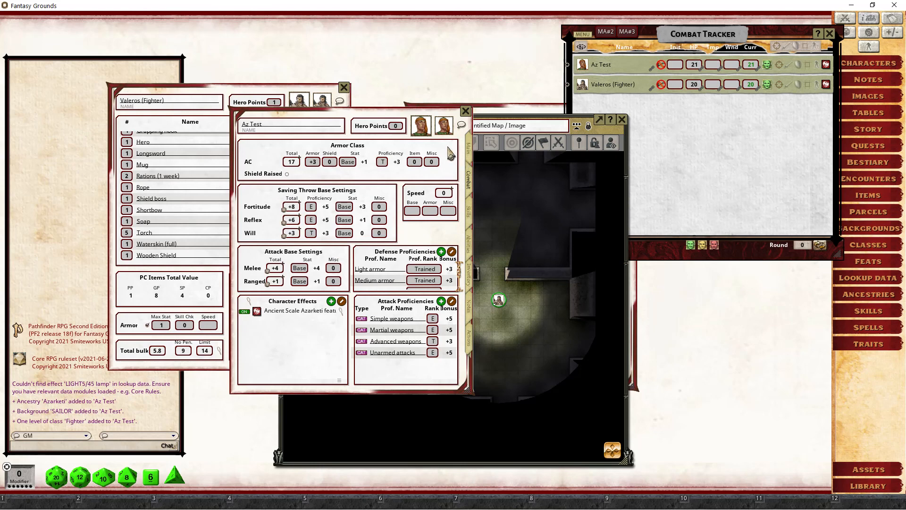